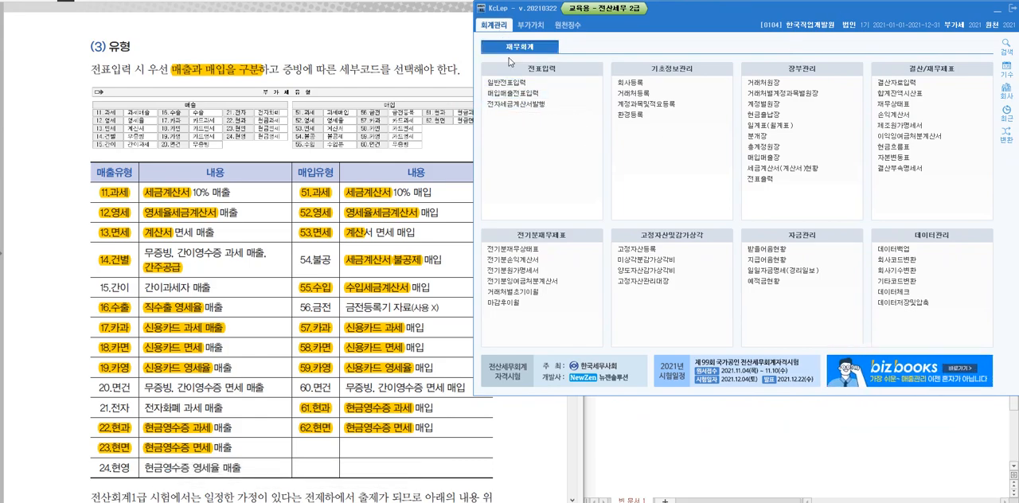
Open the purchase and sales voucher entry (매입매출전표입력) for January 2021 and check the type codes of the two existing lines
left_click(525, 94)
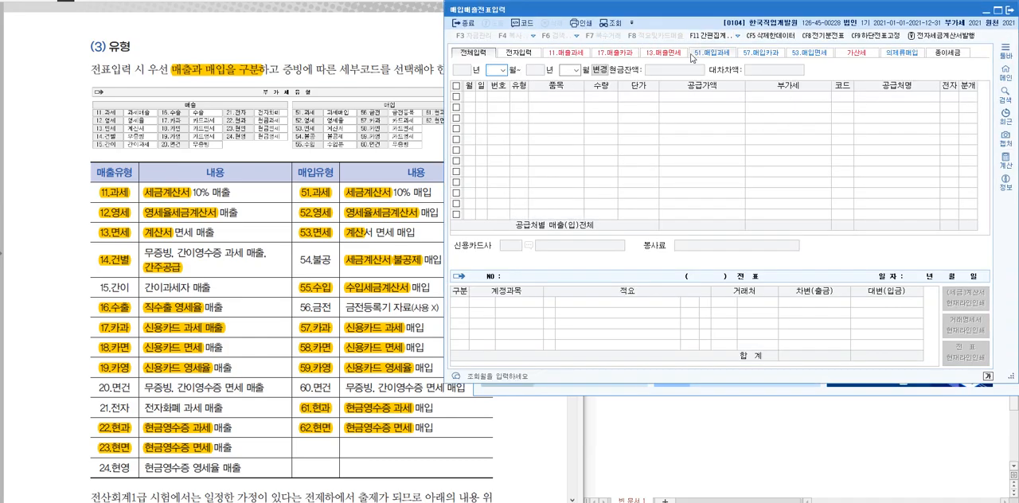
key("Return")
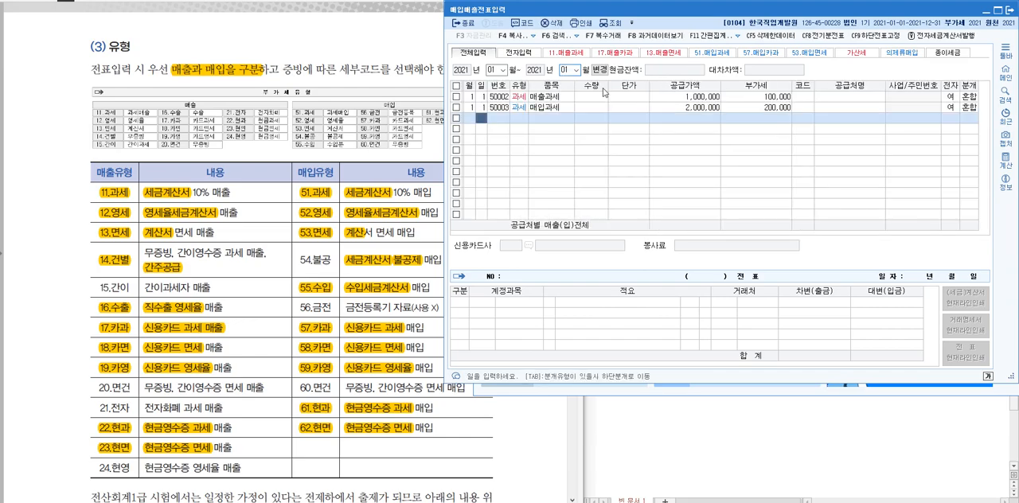
left_click(522, 107)
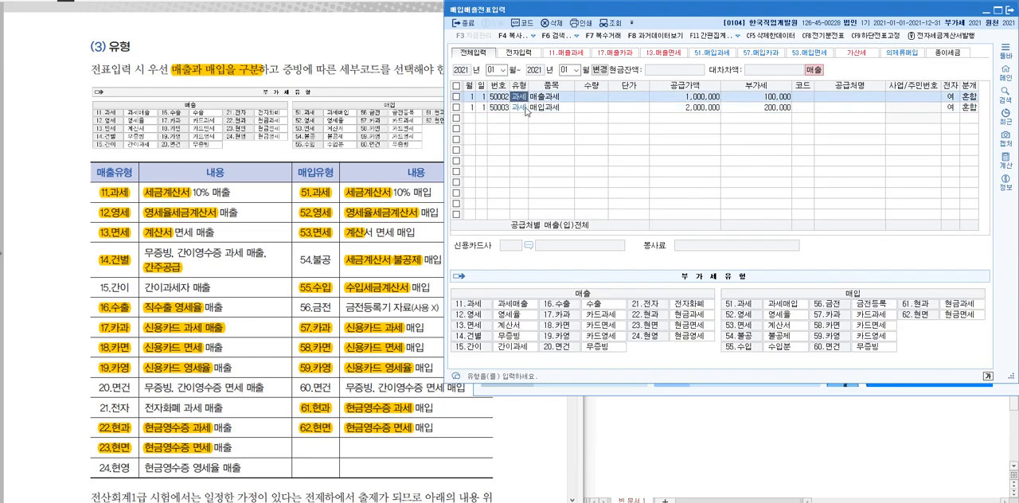
key("Up")
key("Down")
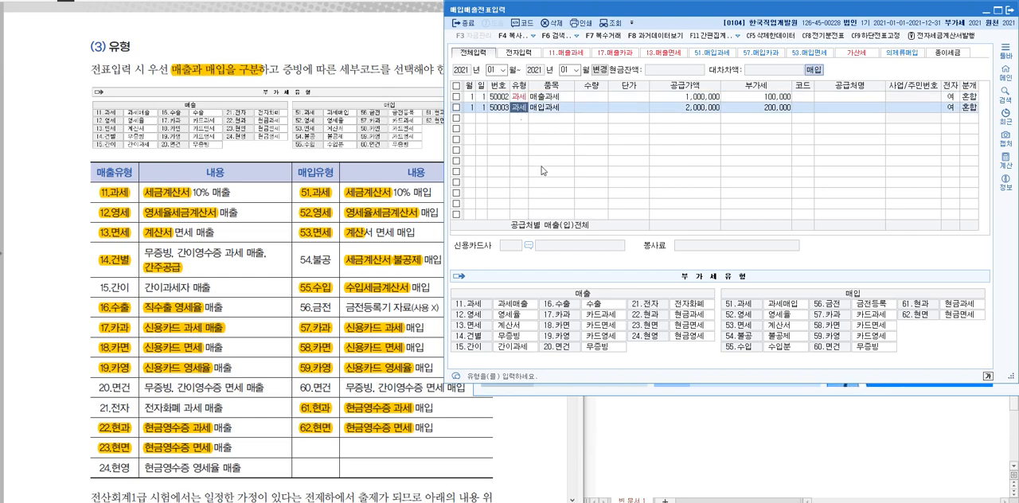
key("Down")
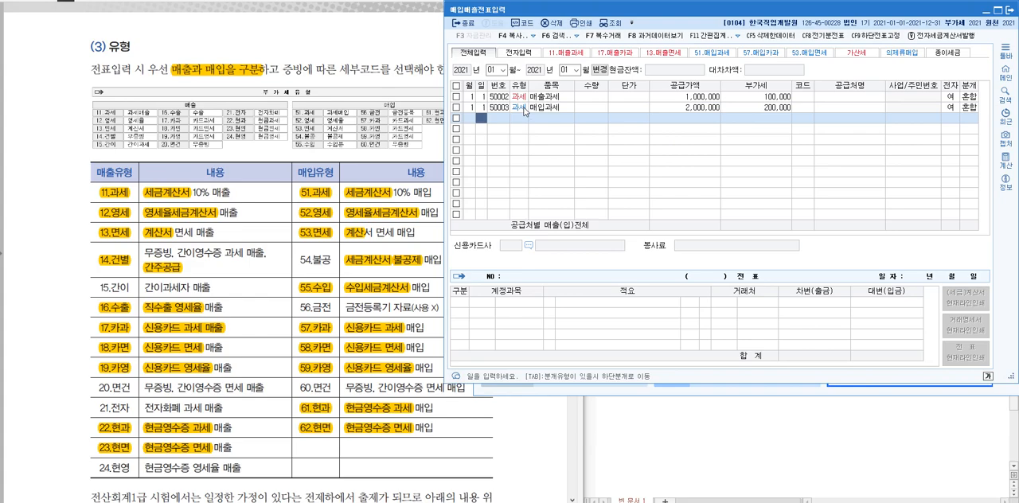
View the voucher lists for the sales types 11.매출과세, 17.매출카과 and 13.매출면세
left_click(570, 55)
left_click(615, 53)
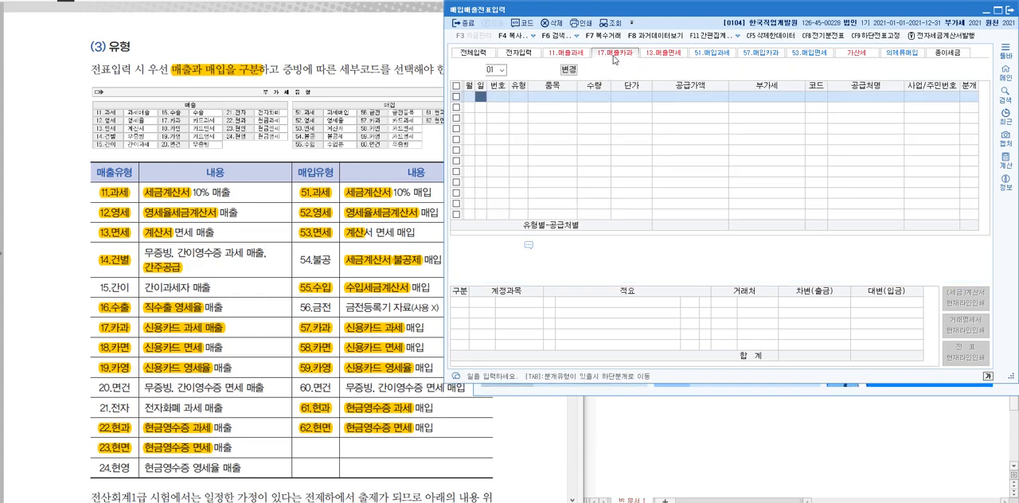
left_click(656, 56)
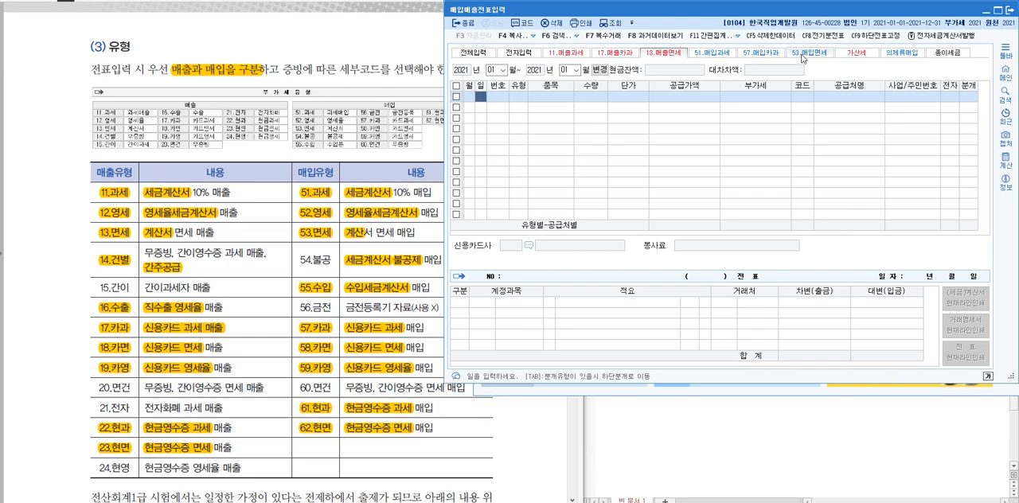
Try starting a voucher line for January 2 in the 11.매출과세 entry view
left_click(570, 54)
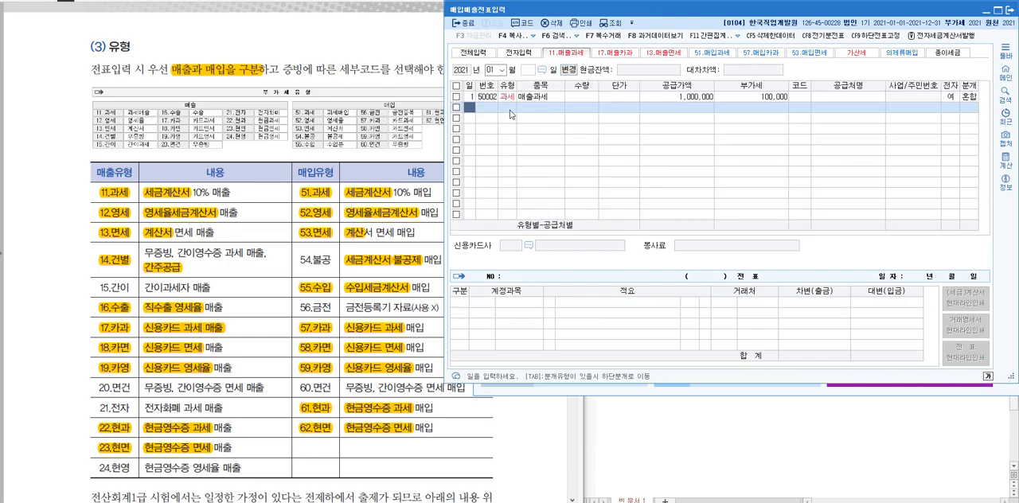
type("2")
key("Return")
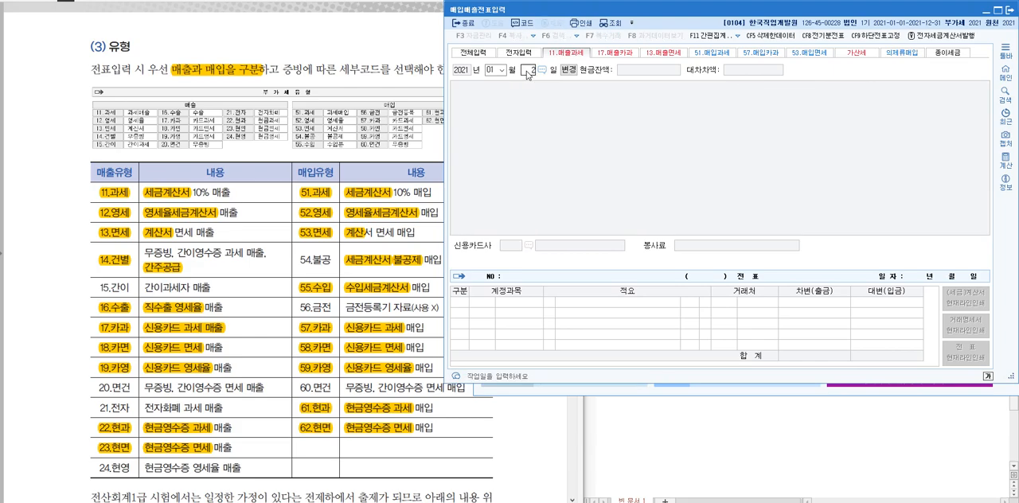
key("Return")
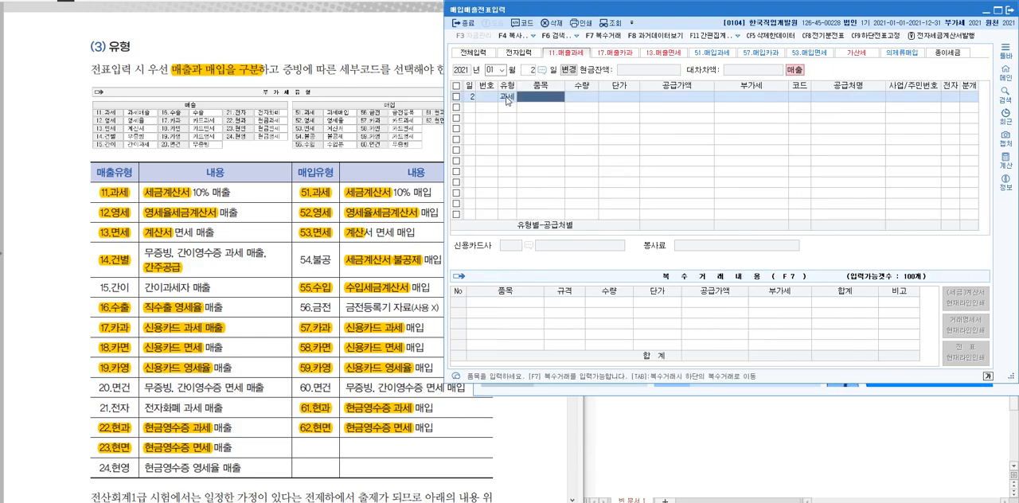
Start a new voucher line dated January 1 in the 전체입력 view
left_click(473, 53)
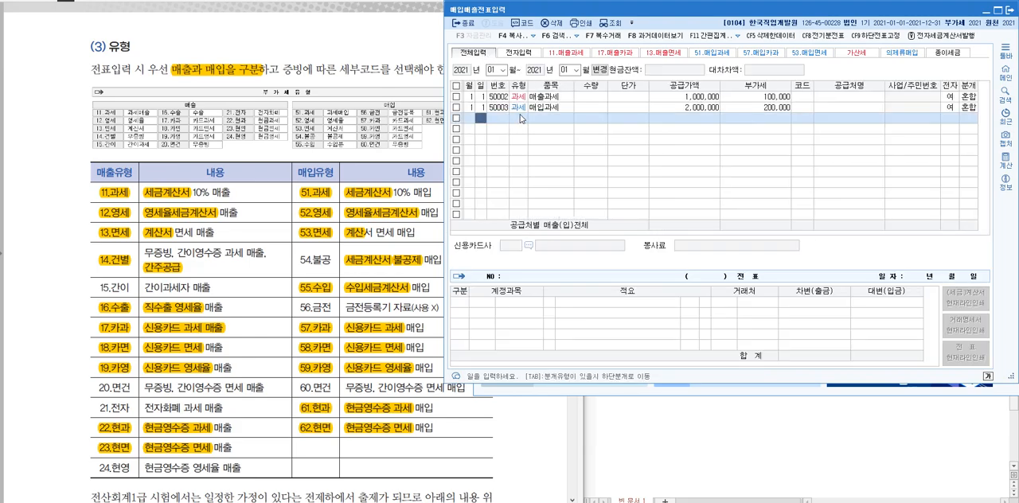
type("1")
key("Return")
type("1")
key("Return")
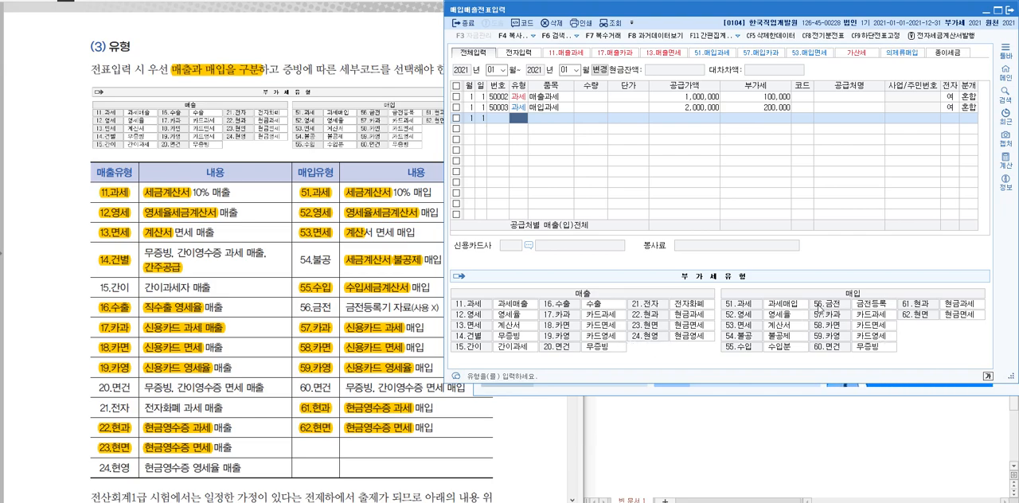
Switch to the textbook and highlight section (3) 유형 from its heading through the 14.건별 and 54.불공 rows
left_click(270, 326)
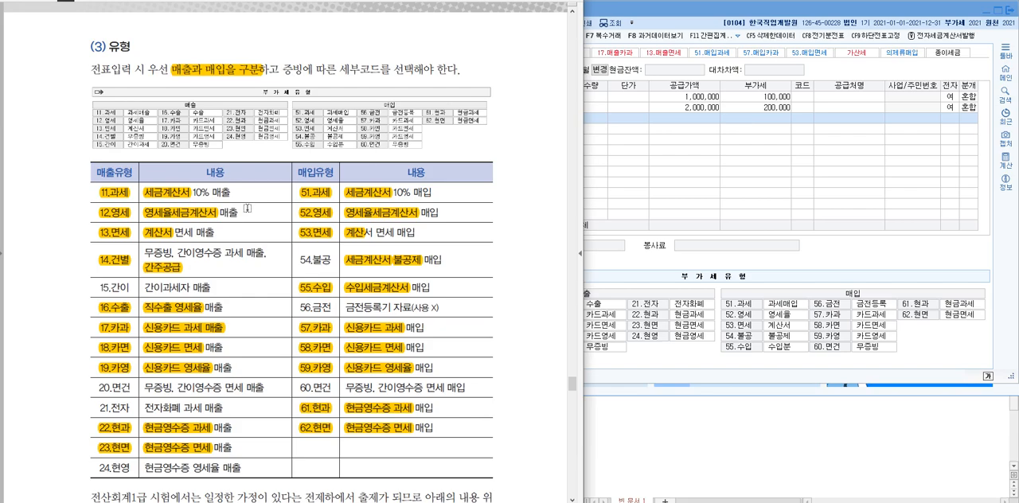
scroll(248, 209, "down", 1)
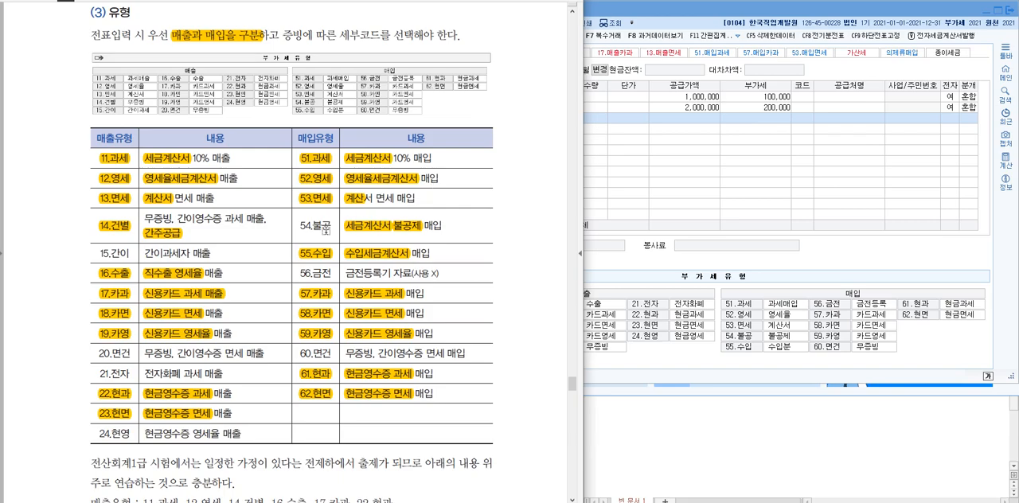
mouse_move(300, 223)
left_mouse_down()
mouse_move(455, 228)
mouse_move(301, 225)
left_mouse_up()
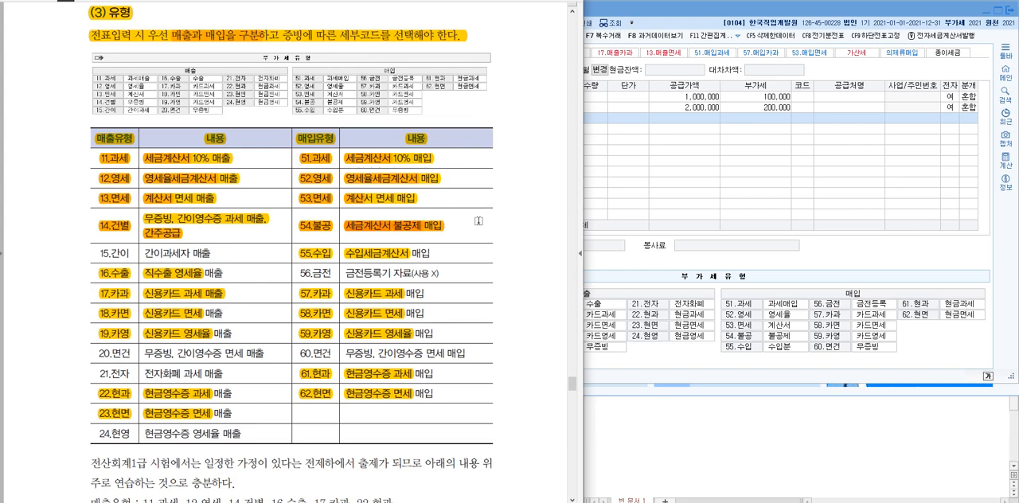
Re-highlight the 51.과세 and 54.불공 purchase type rows in the textbook table for extra emphasis
left_click_drag(453, 230, 299, 231)
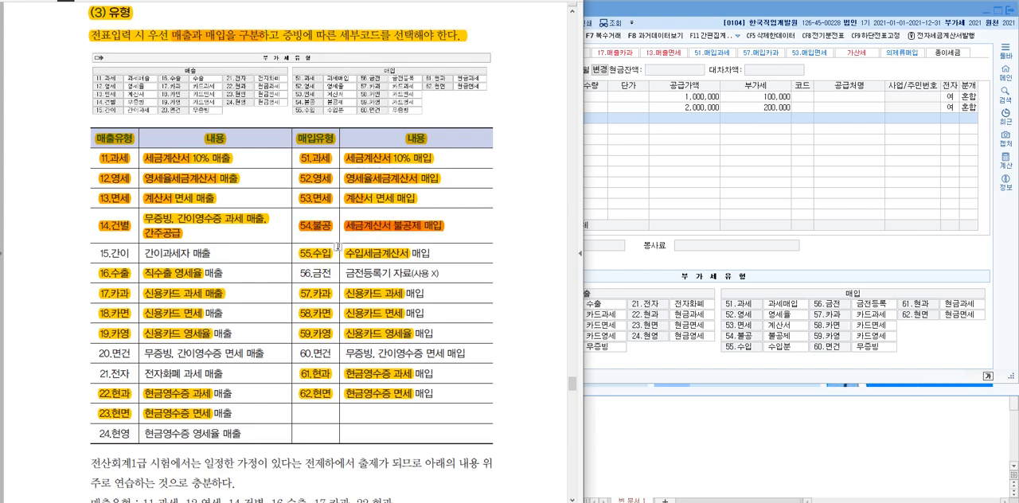
left_click_drag(445, 160, 301, 160)
left_click_drag(459, 224, 298, 231)
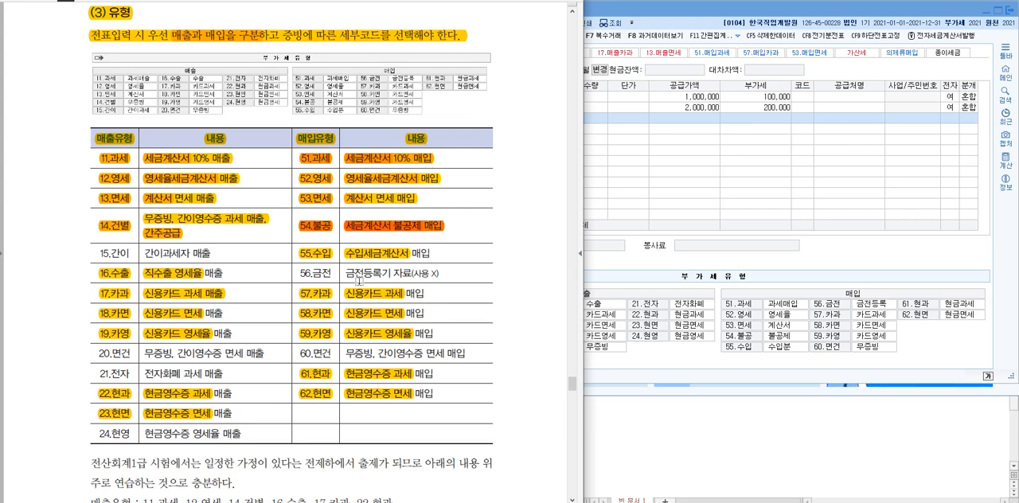
mouse_move(446, 159)
left_mouse_down()
mouse_move(392, 169)
mouse_move(299, 158)
left_mouse_up()
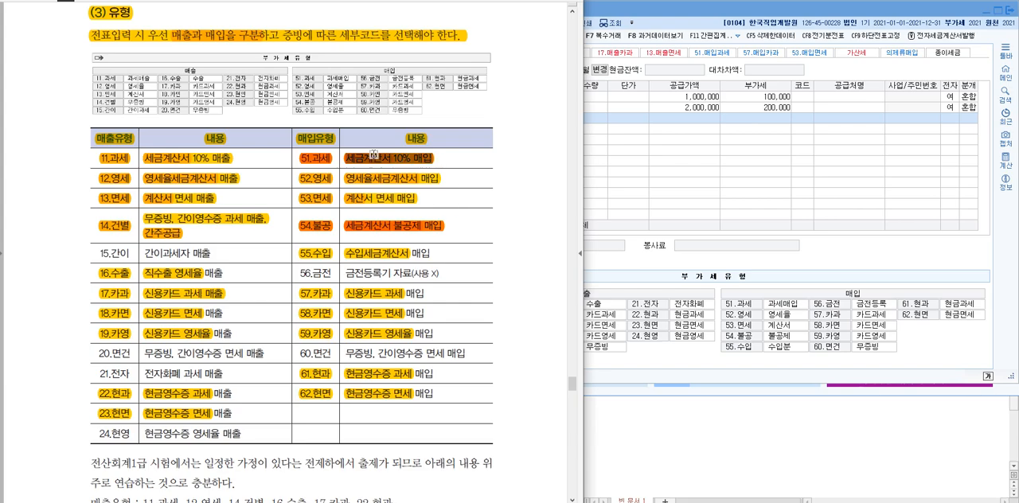
mouse_move(461, 225)
left_mouse_down()
mouse_move(315, 218)
mouse_move(450, 227)
left_mouse_up()
left_click(462, 231)
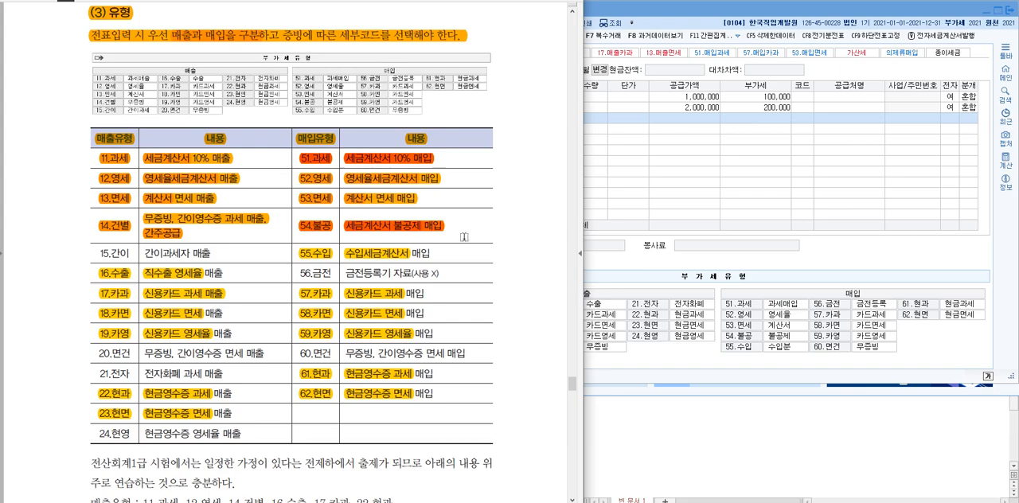
Highlight the supplier and recipient blocks of the sample electronic tax invoice in section (4) 품목 / 수량 / 단가
scroll(274, 285, "down", 3)
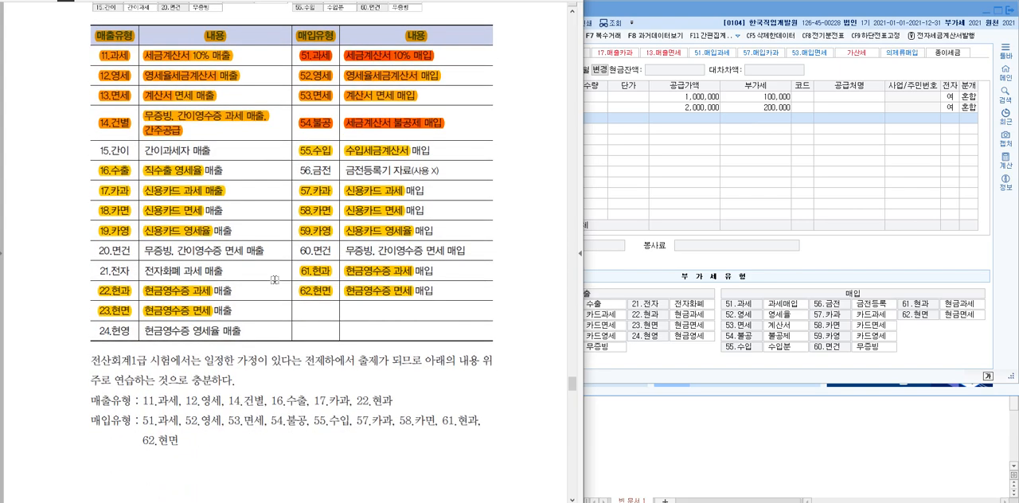
scroll(274, 280, "down", 15)
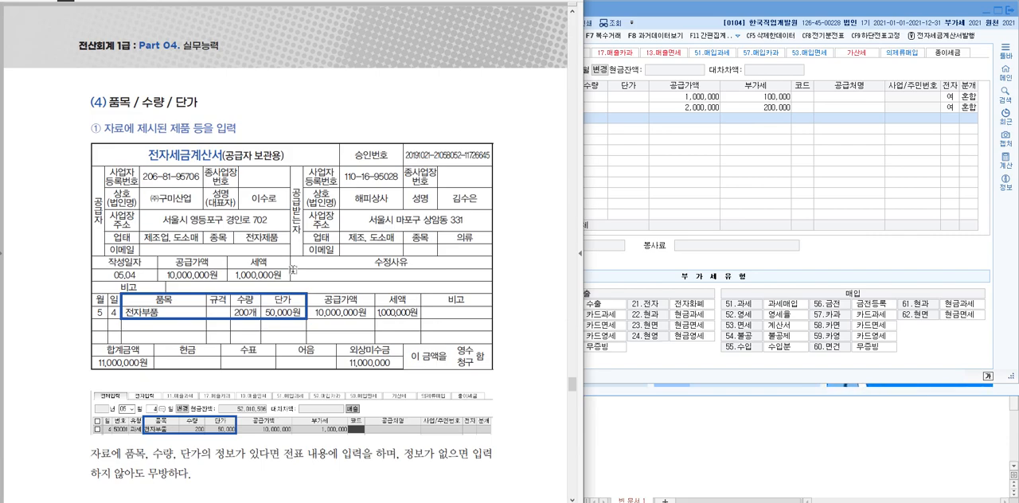
scroll(294, 270, "down", 2)
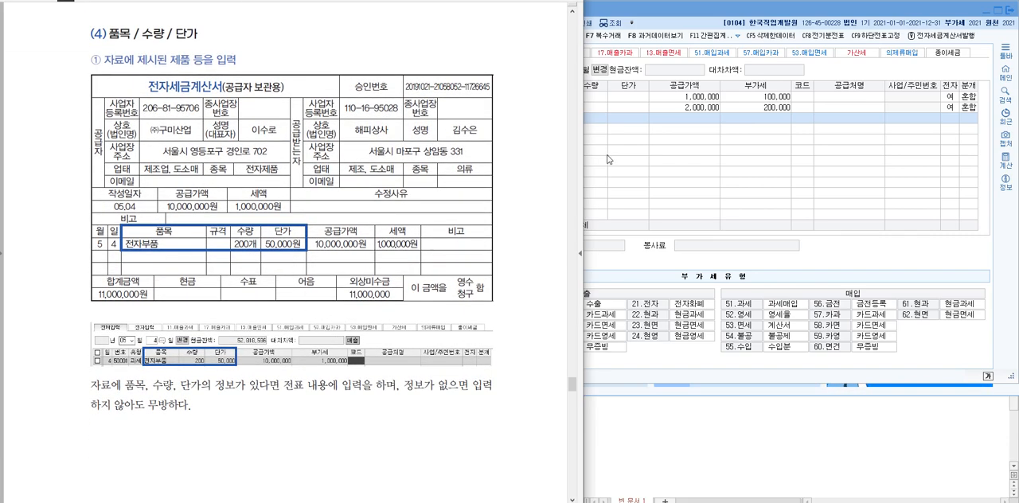
left_click(864, 12)
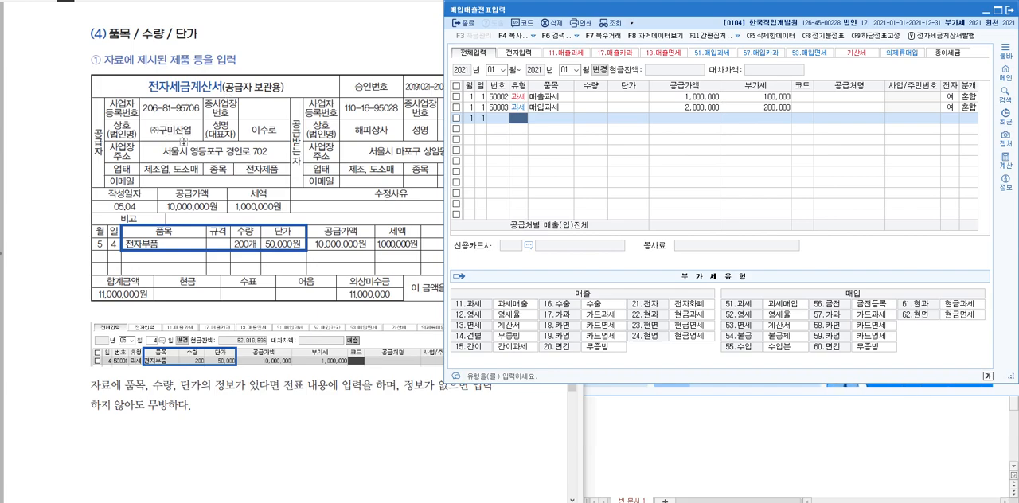
left_click(398, 38)
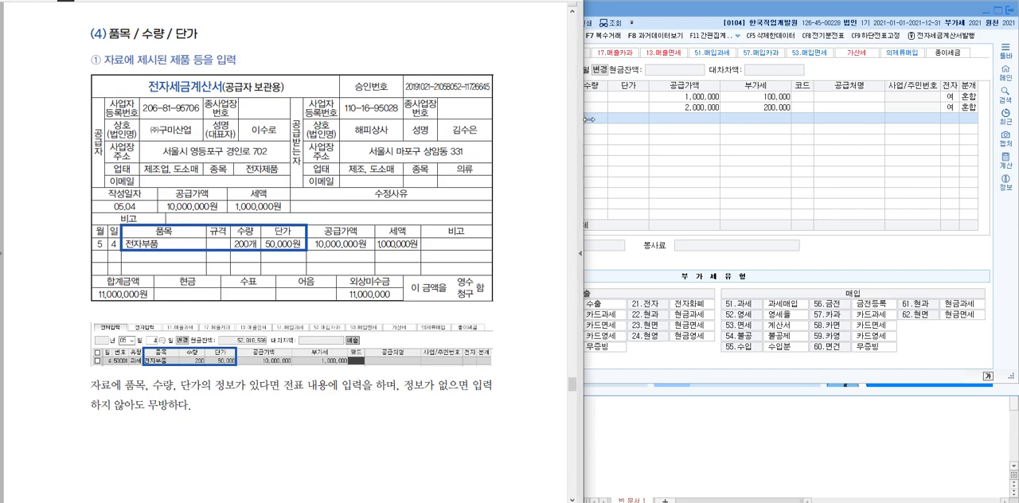
left_click_drag(98, 135, 98, 155)
left_click_drag(297, 119, 297, 169)
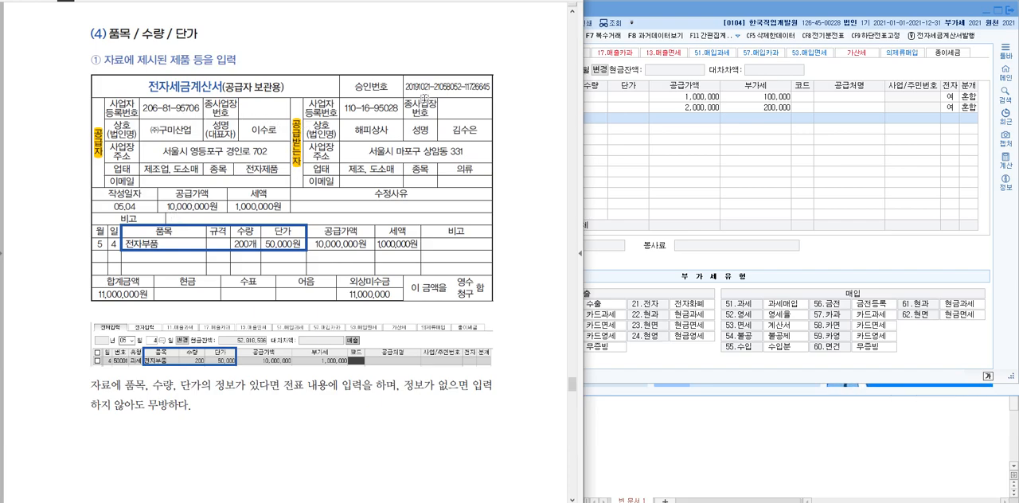
left_click_drag(100, 103, 336, 182)
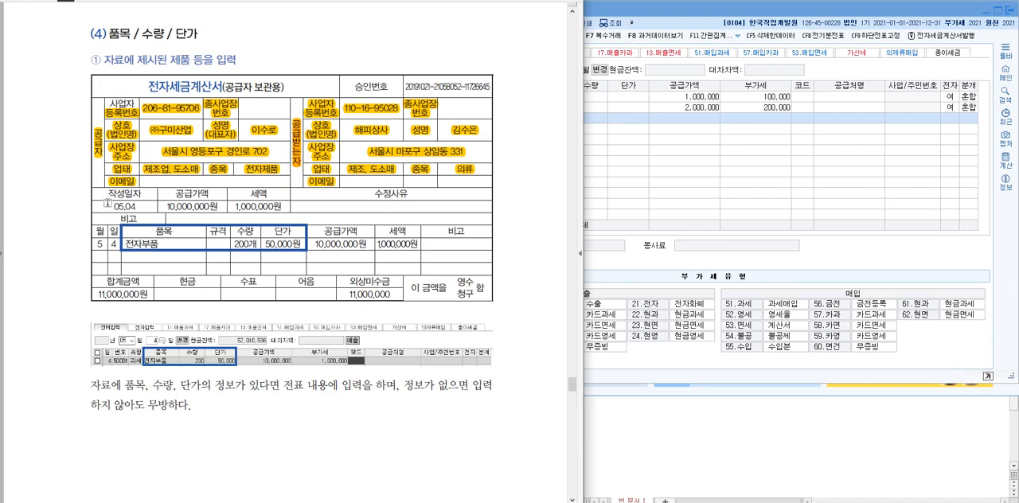
Highlight the sample invoice's issue date and item details, the section (4) title, and the supplier name ㈜구미산업
left_click_drag(105, 194, 139, 206)
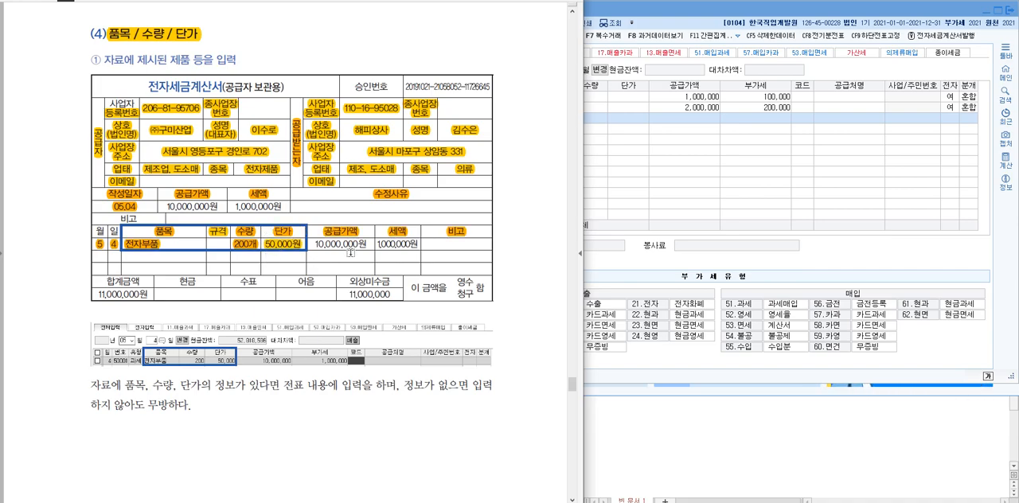
left_click(771, 125)
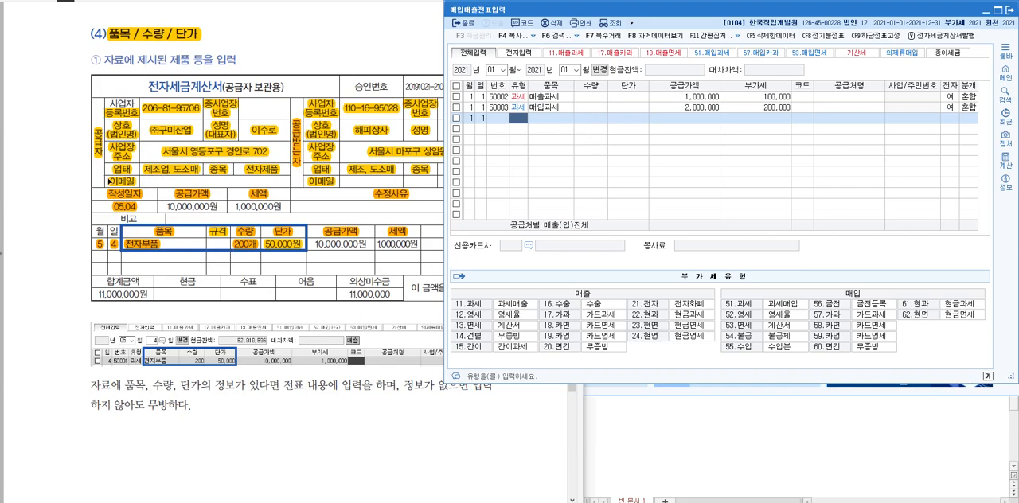
left_click(217, 126)
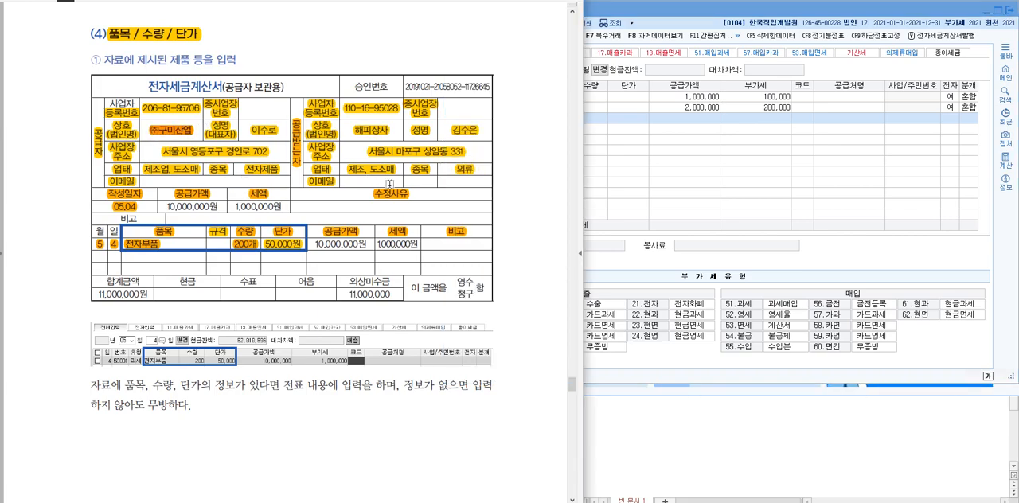
Return to the KcLep voucher entry and set the new January 1 line's type to 11 (과세 sales)
left_click(657, 180)
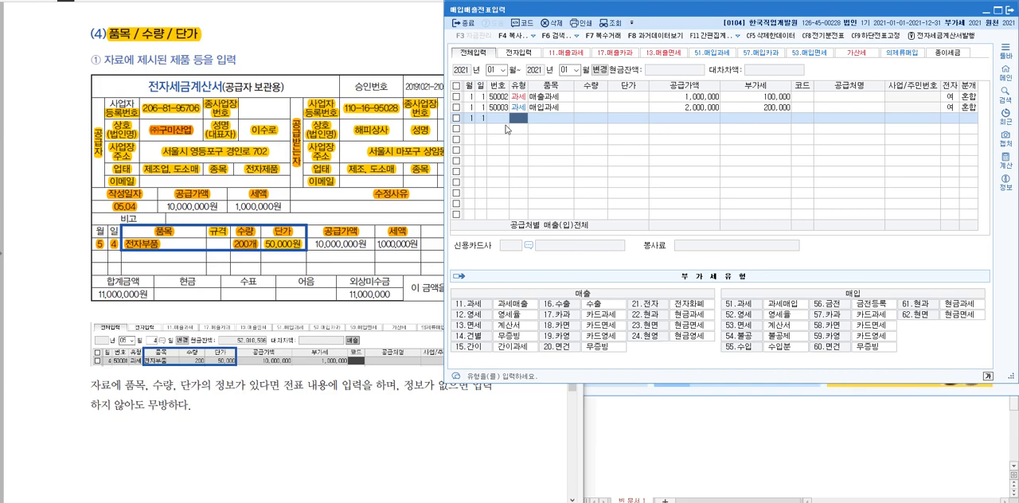
scroll(280, 175, "up", 5)
scroll(281, 136, "up", 5)
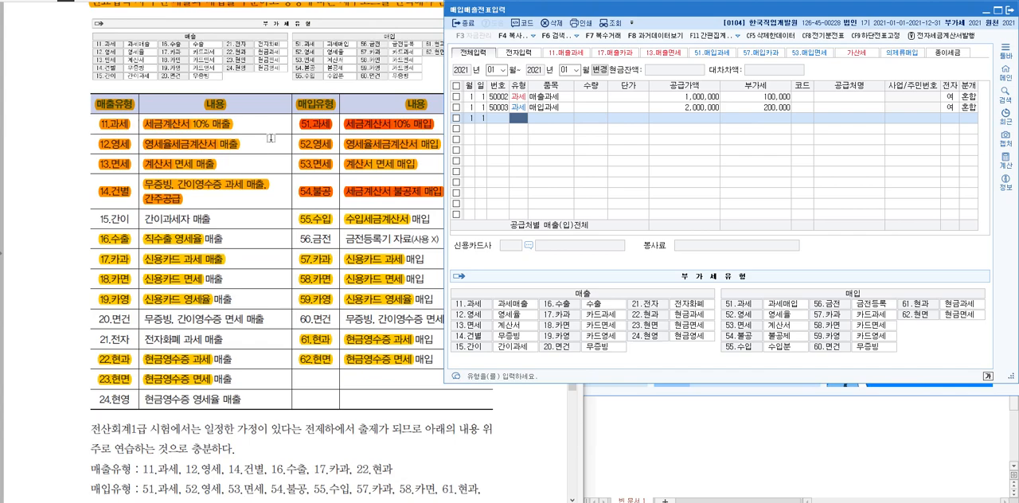
scroll(306, 286, "down", 8)
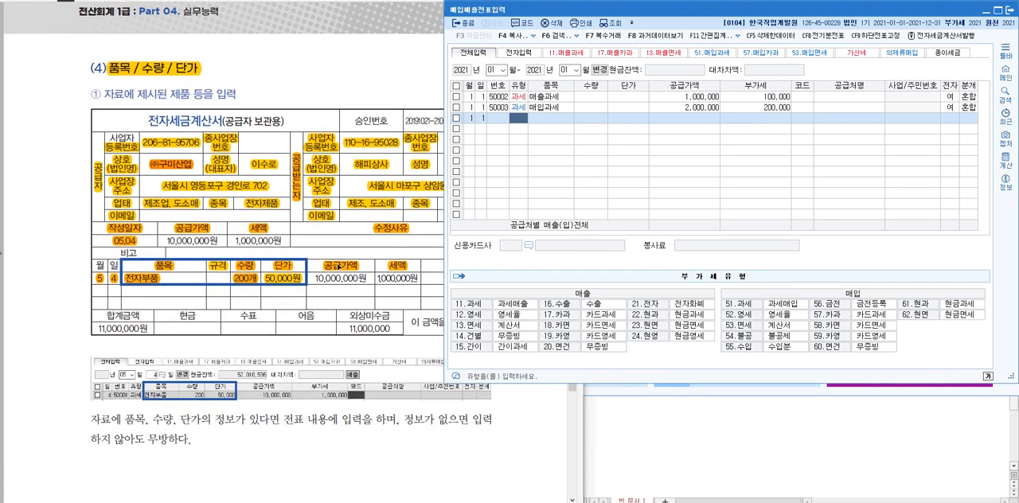
type("11")
key("Return")
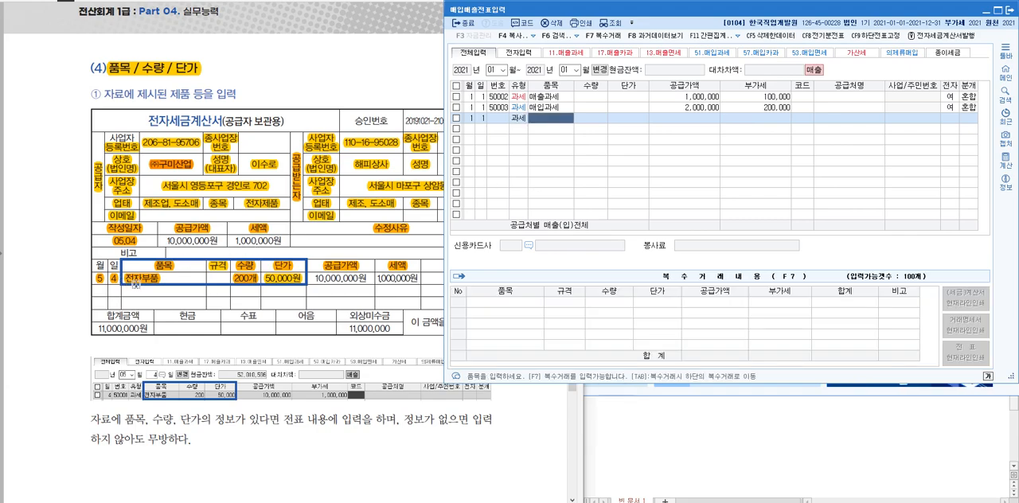
Enter the item 전자부품 with quantity 200 and unit price 50,000 on the new taxable sales line
type("저ㄴ자부품")
key("Return")
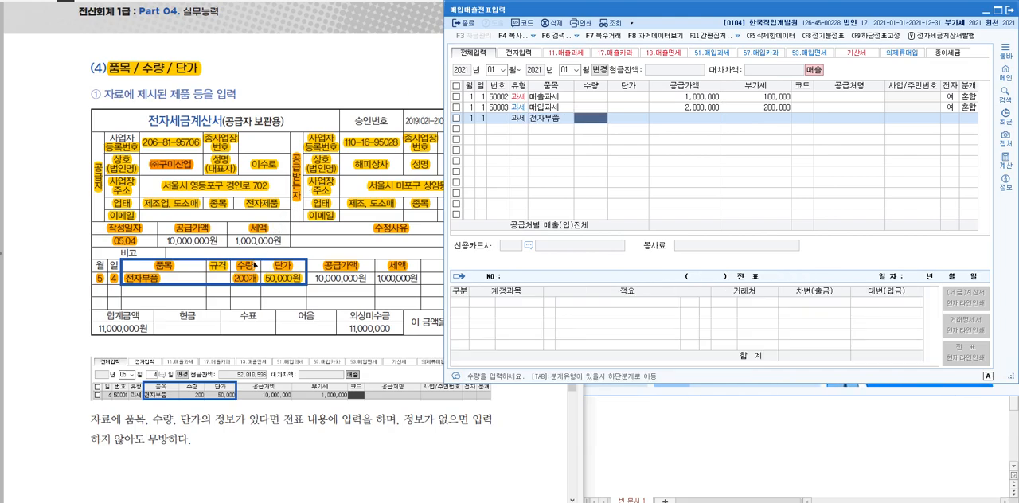
type("200")
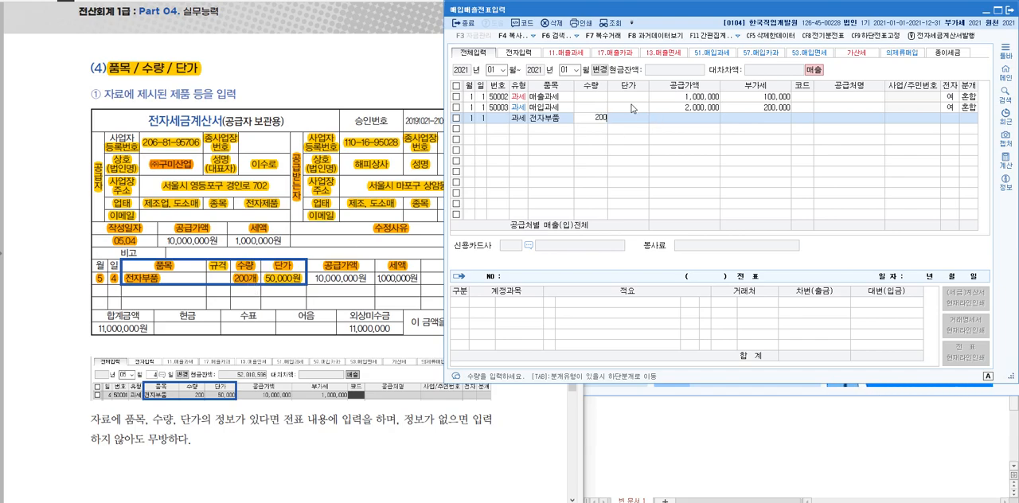
key("Return")
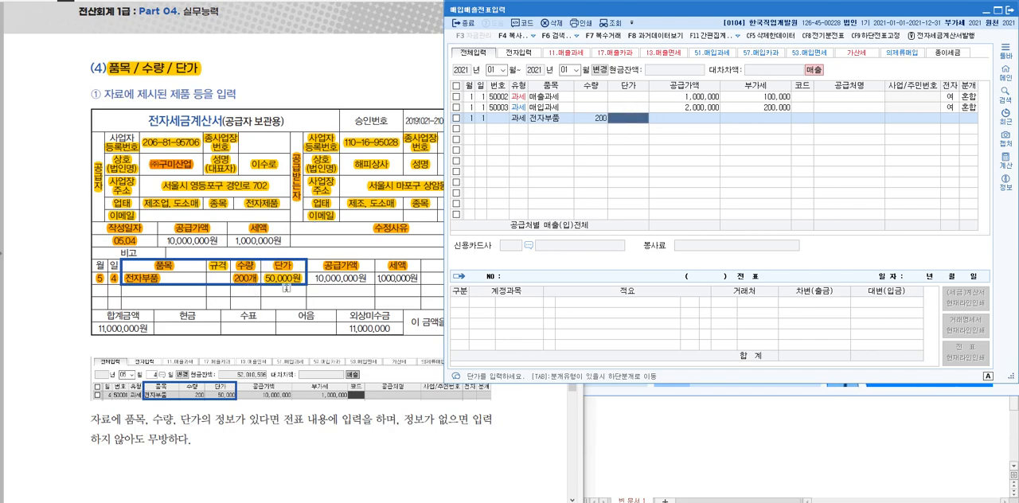
type("50,0")
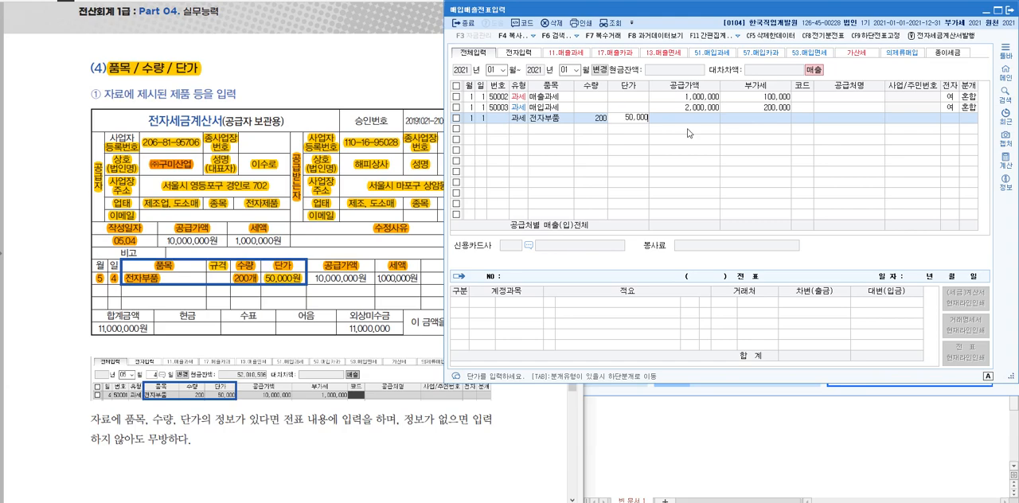
type("00")
key("Return")
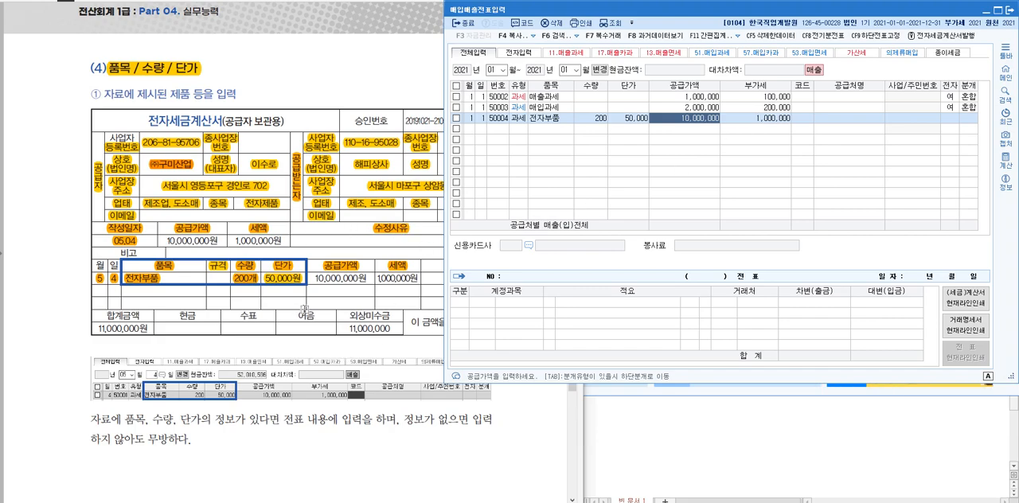
Start registering a new trading partner for the sales line, named 해피상사, type 2 (매입), with its business registration number from the invoice
left_click(804, 119)
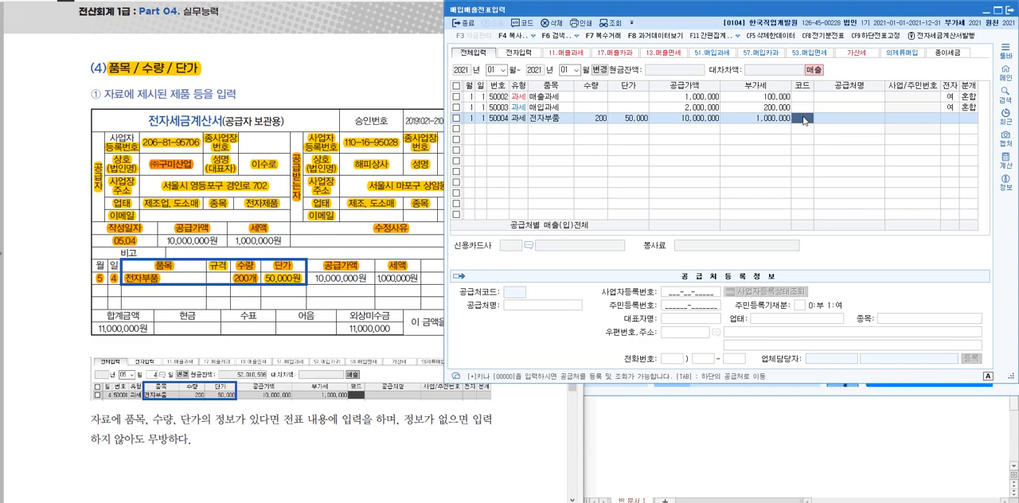
key("F2")
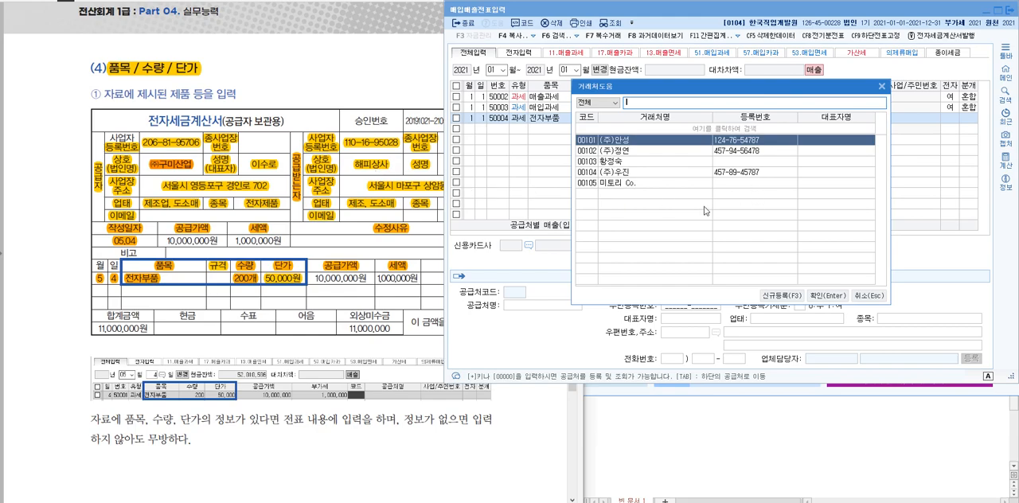
left_click(782, 290)
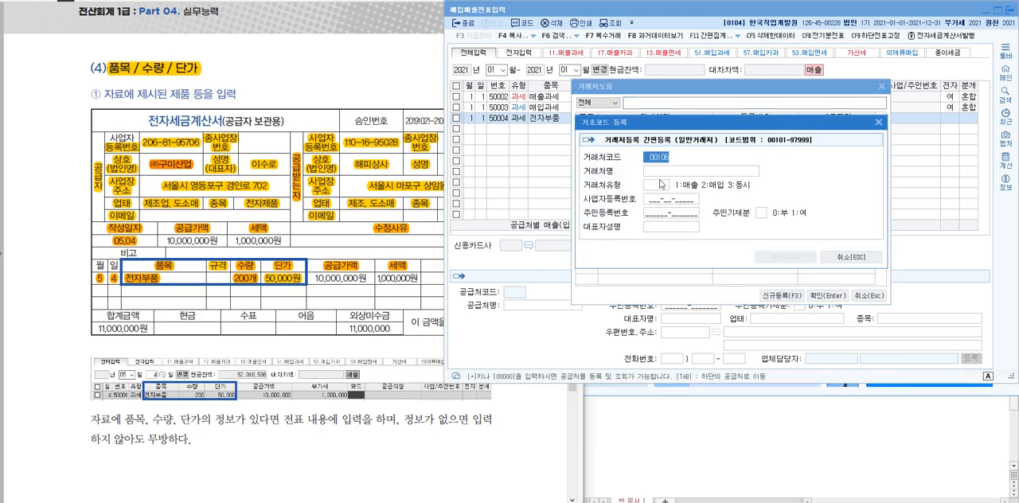
type("해피상사")
key("Return")
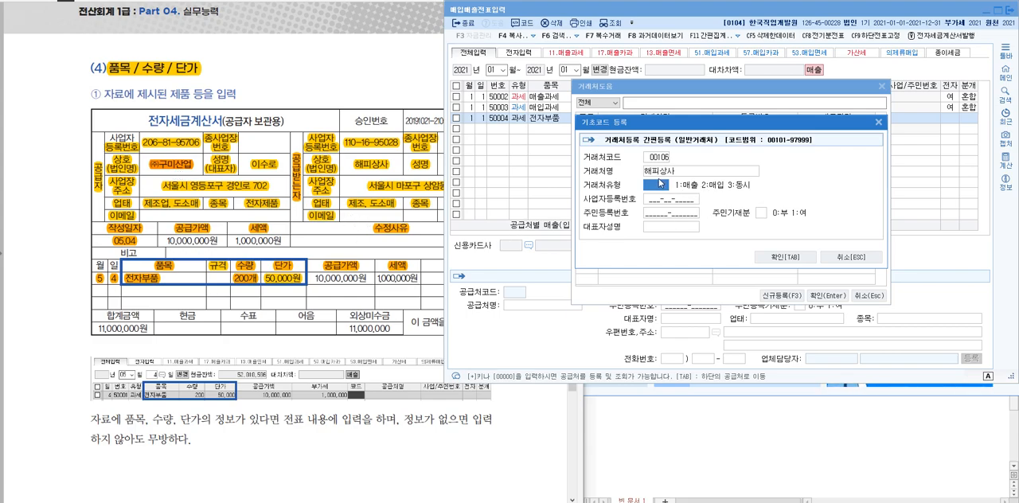
type("2")
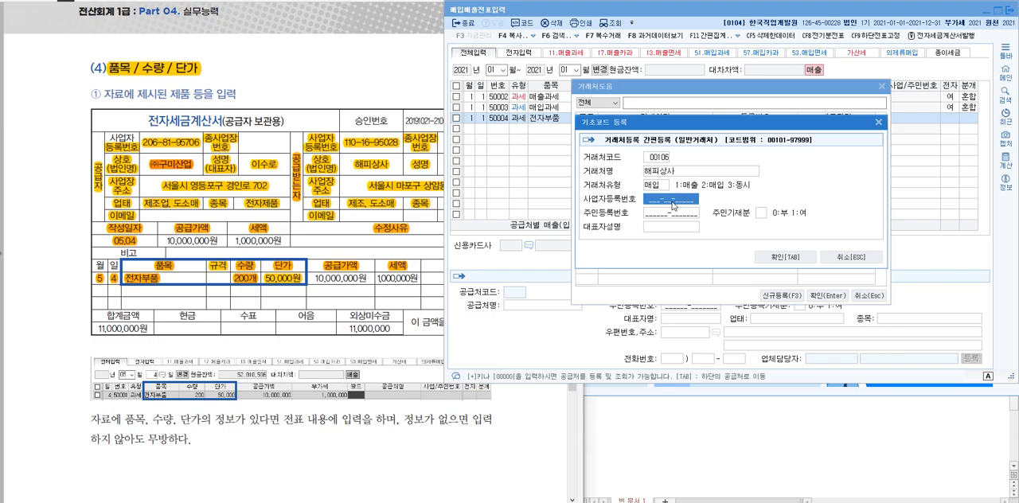
type("11016")
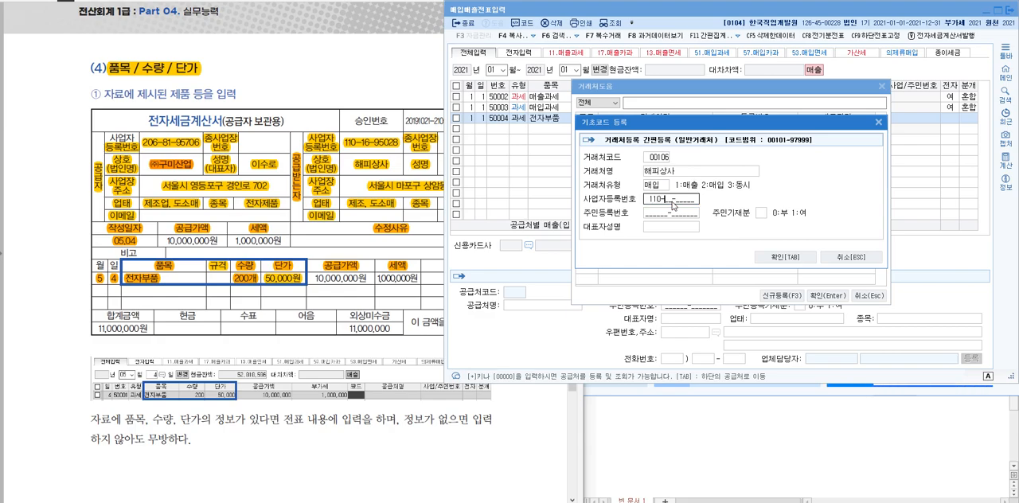
type("95028")
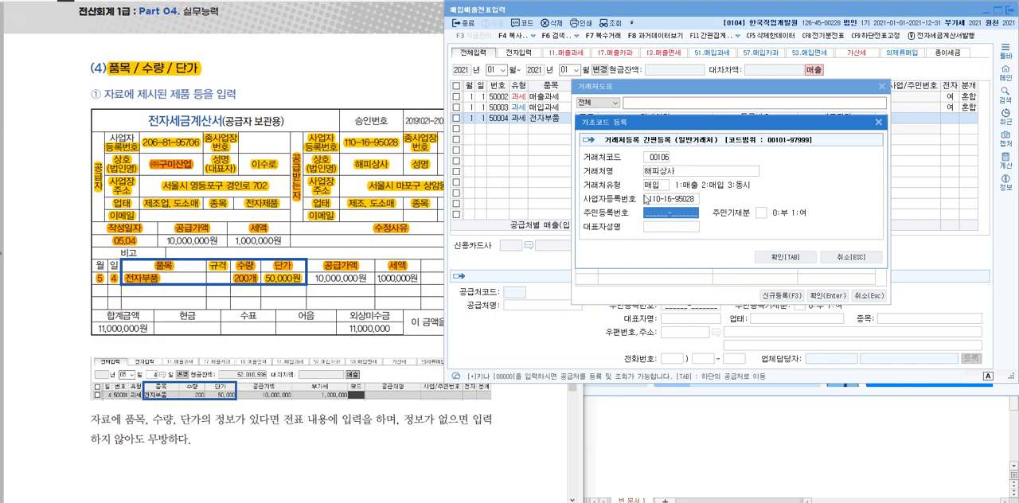
Enter the representative's name, set 주민기재분 to 0 (부), and register the partner on the sales line
left_click(410, 171)
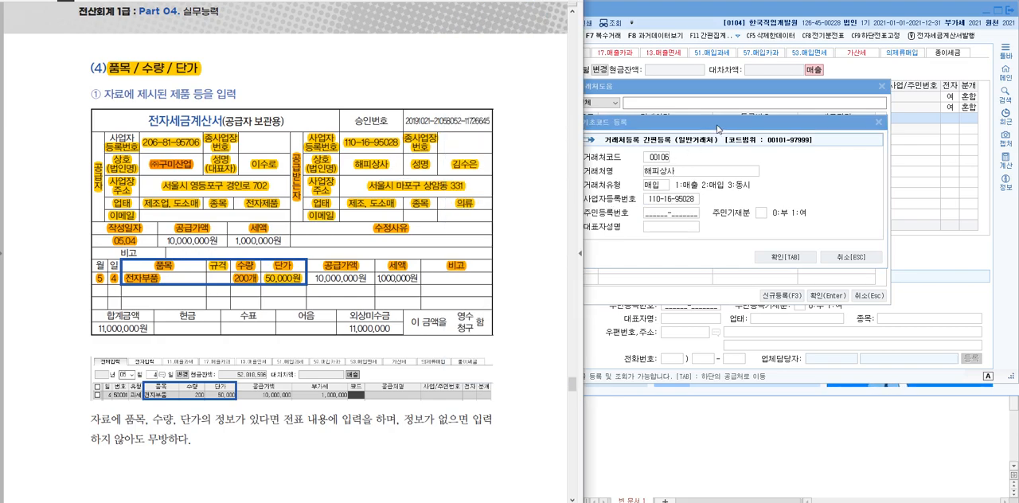
left_click(693, 191)
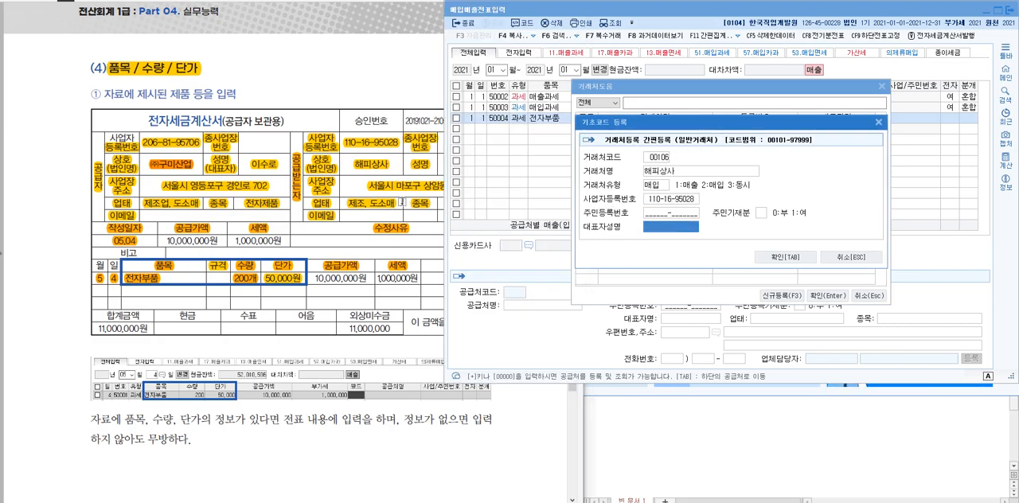
left_click(402, 171)
left_click(665, 230)
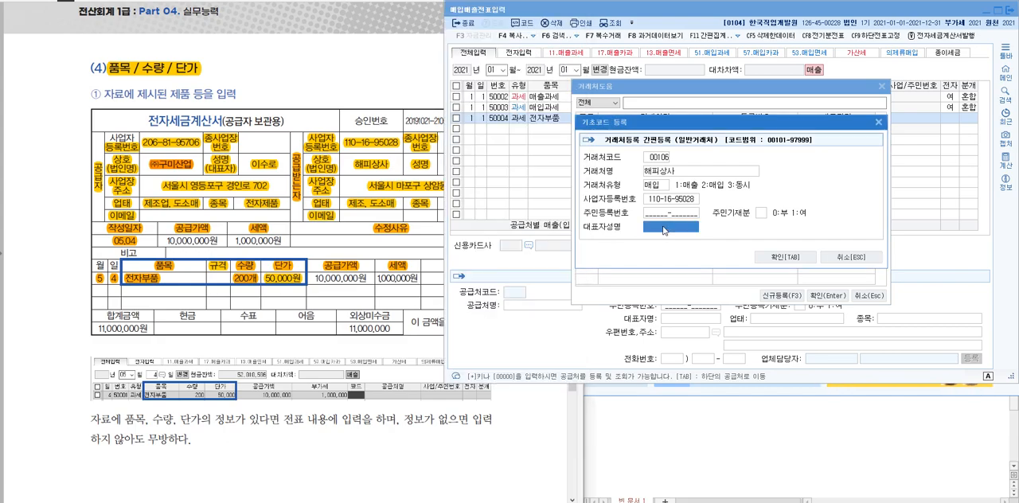
type("김수온")
key("Return")
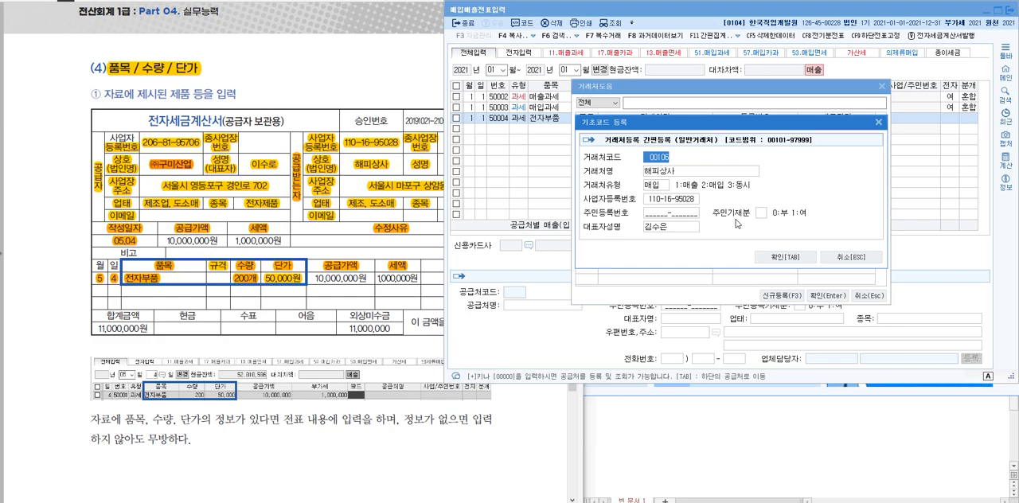
left_click(762, 214)
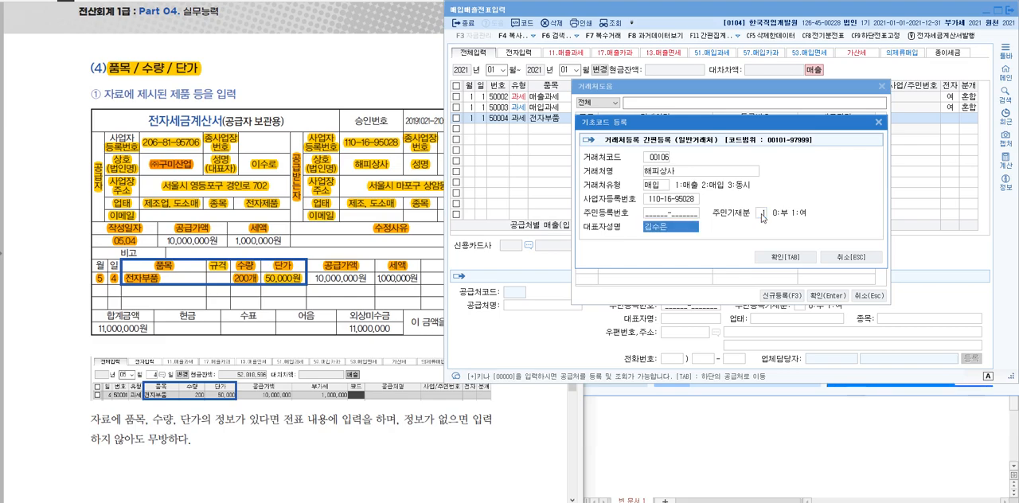
left_click(796, 256)
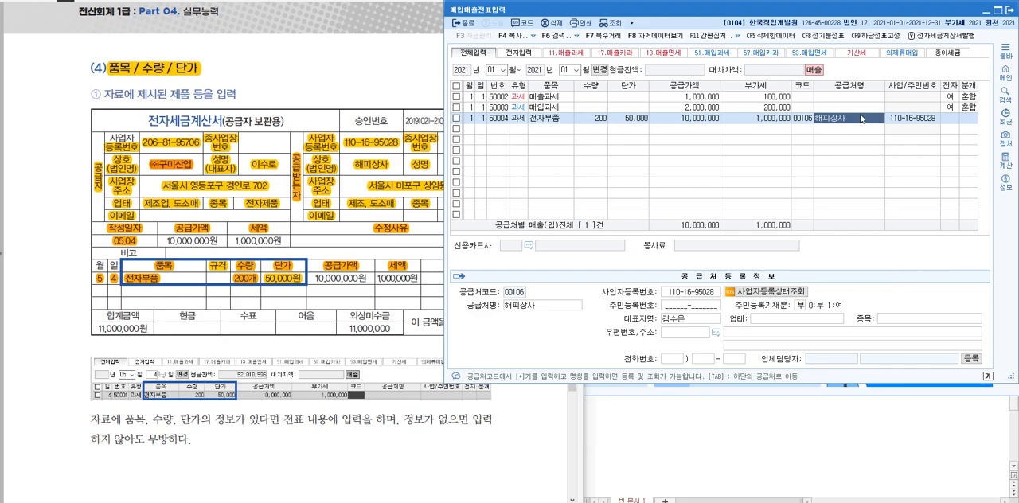
Mark the sales line as electronic with 1 (여) and set its journal type to 3 (혼합)
left_click(951, 119)
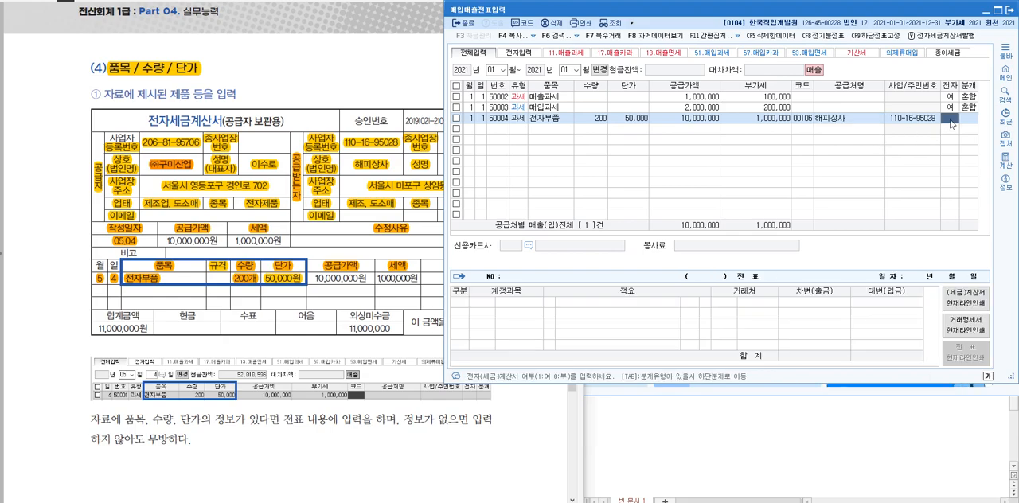
type("13")
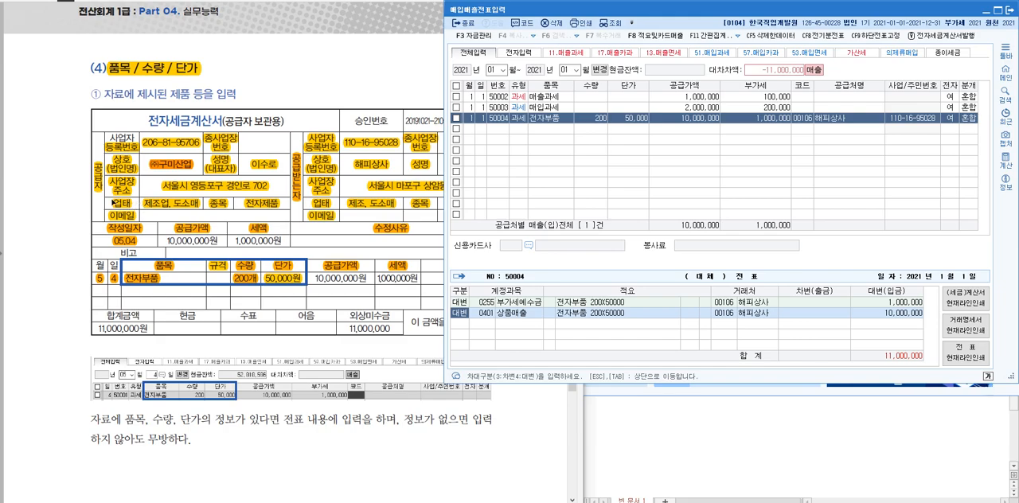
Review the 부가세예수금 and 상품매출 credit lines against the sales line's supply value and VAT
left_click(106, 203)
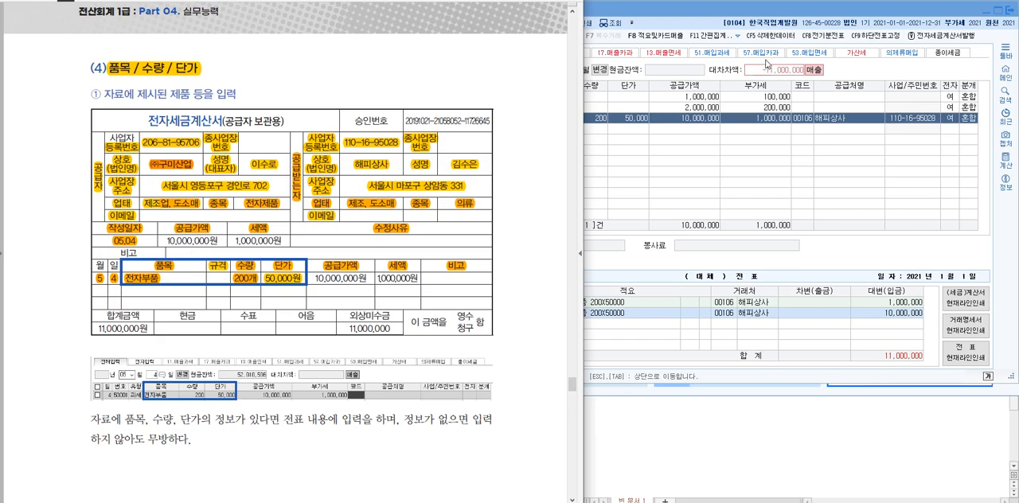
left_click(721, 10)
left_click(509, 316)
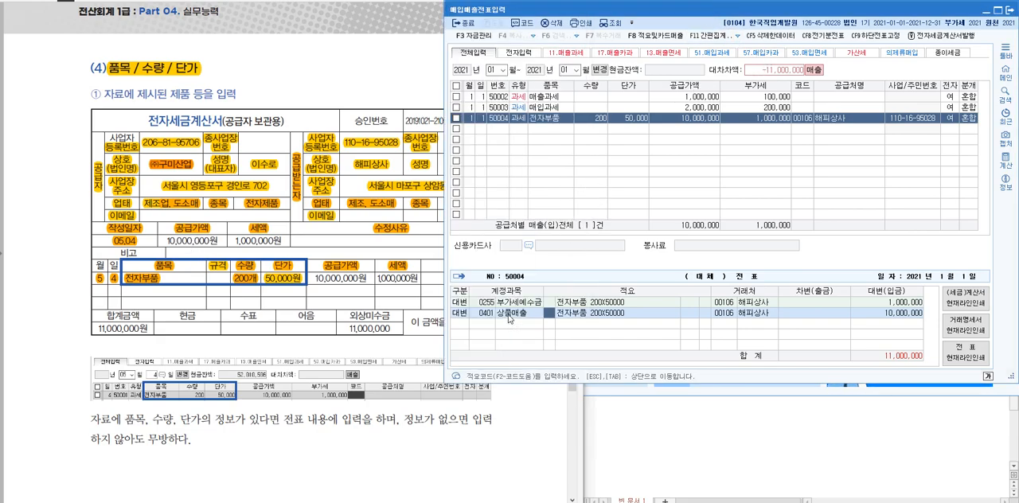
left_click(486, 313)
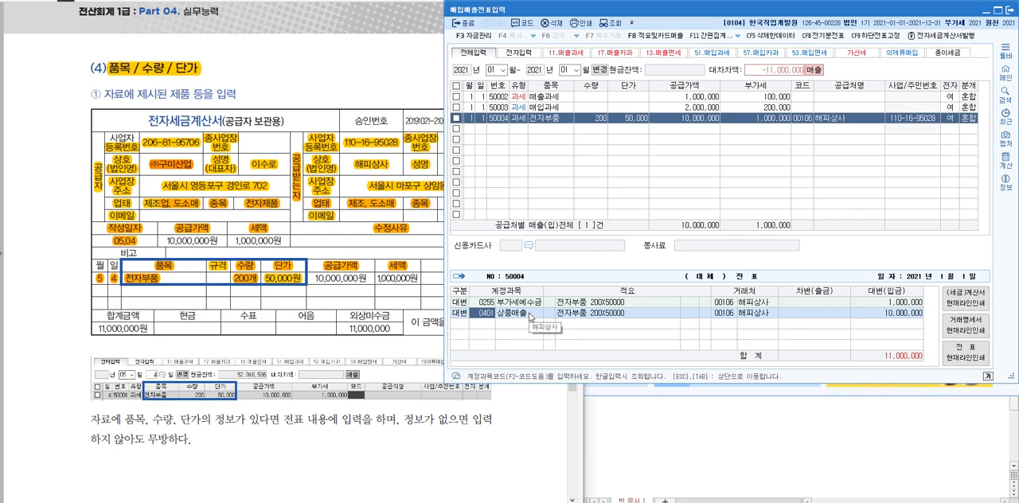
left_click(900, 315)
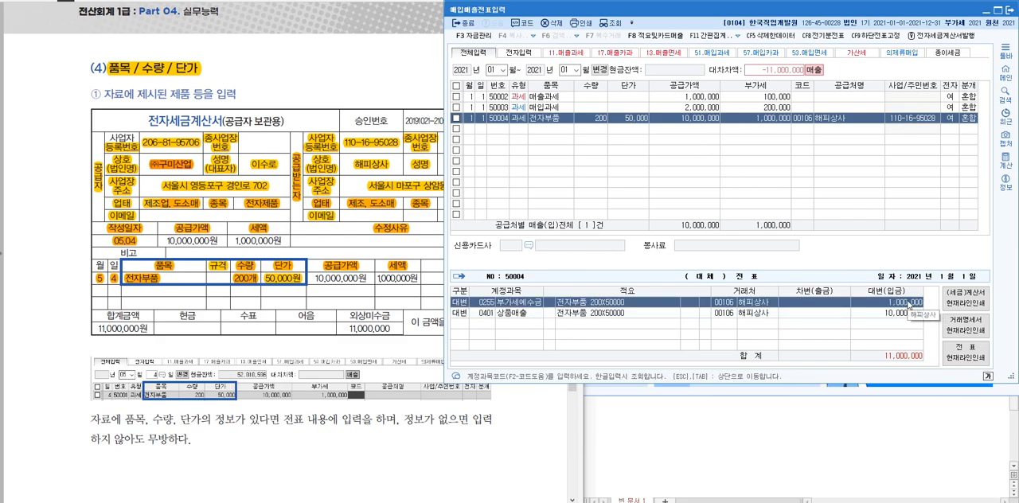
left_click(771, 117)
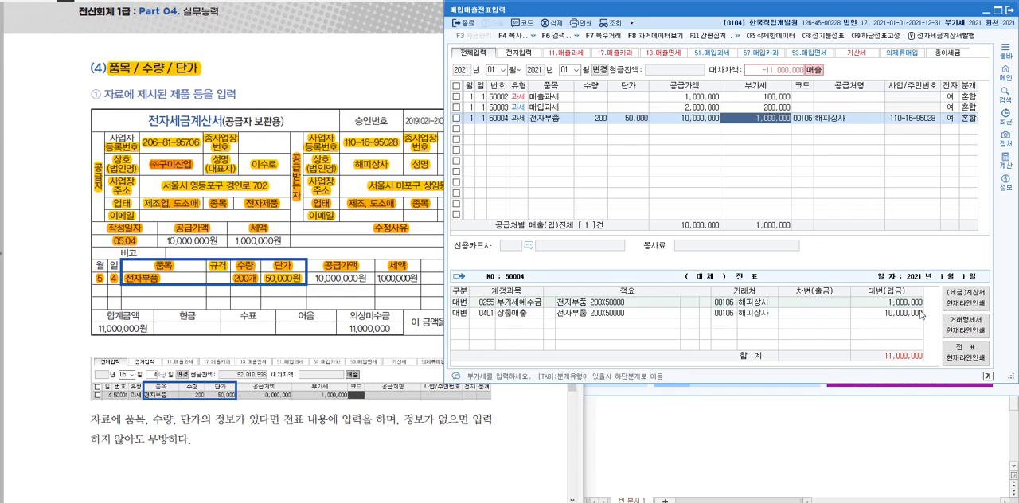
Add a debit line below the two credit lines and highlight the invoice's 합계금액, 외상미수금 and 이 금액을 영수 함 entries in the textbook
key("Tab")
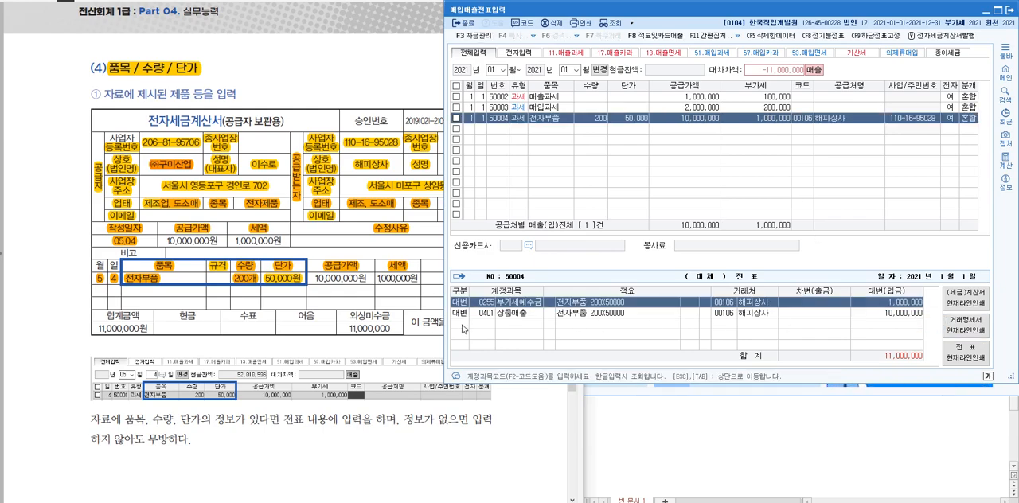
key("Down")
key("Down")
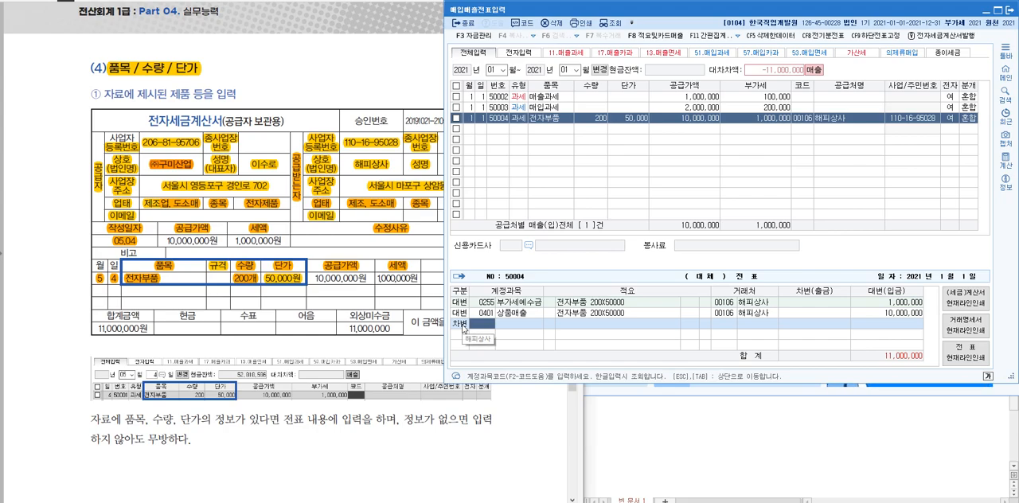
left_click(351, 316)
left_click_drag(349, 315, 397, 331)
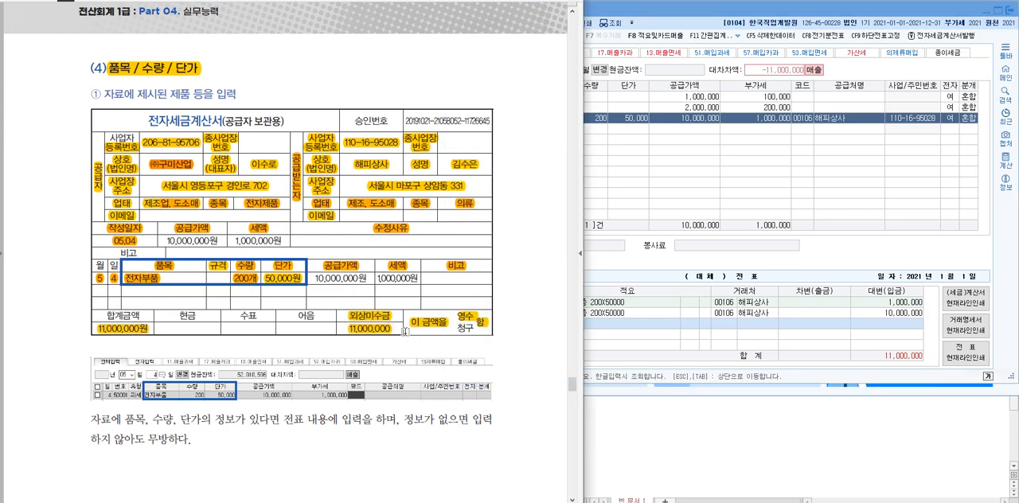
Assign account 108 외상매출금 to the debit line with an amount of 11,000,000
left_click(667, 265)
type("108")
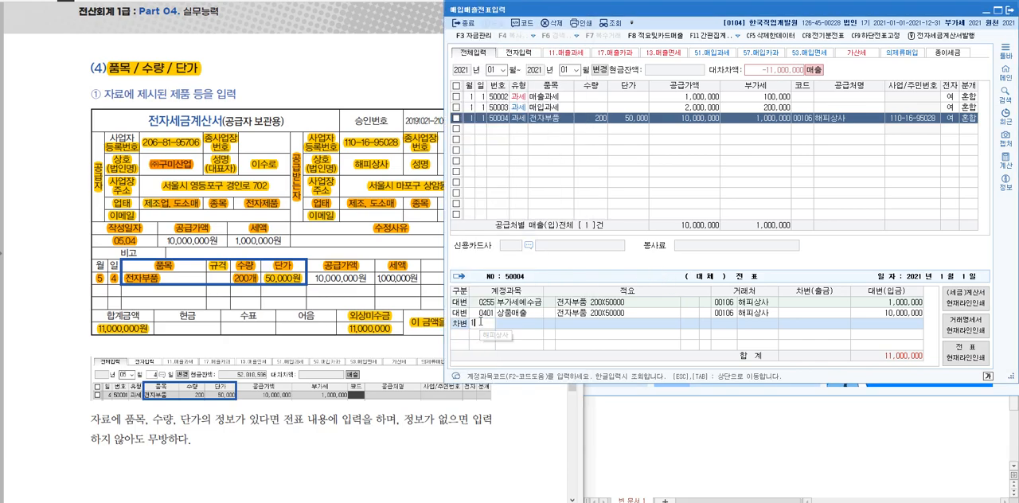
key("Return")
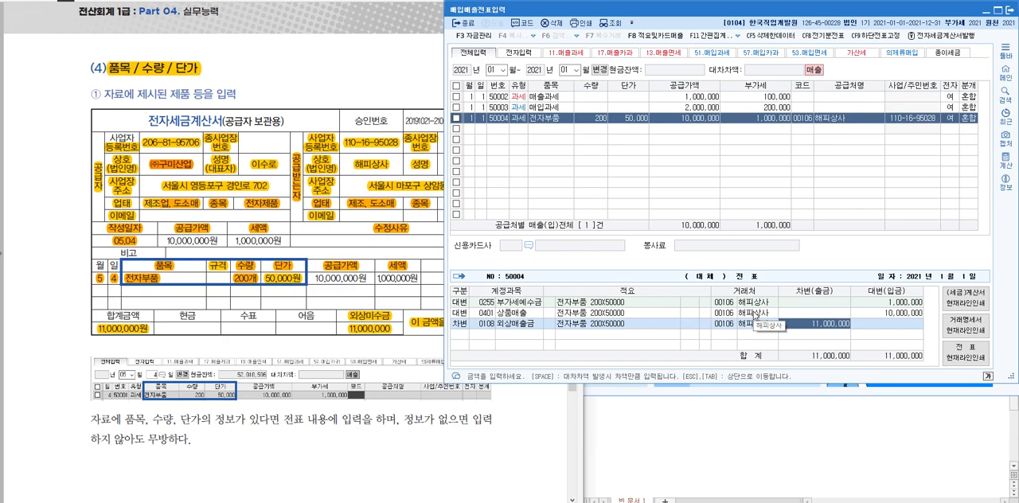
Check the accounts and 거래처 of the three journal lines against the recipient on the textbook invoice
left_click(533, 303)
left_click(736, 319)
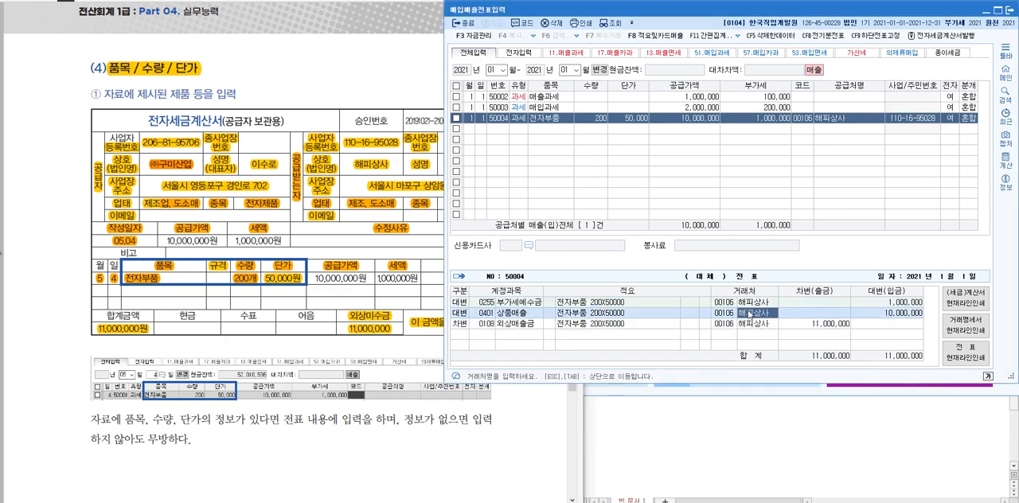
left_click(530, 325)
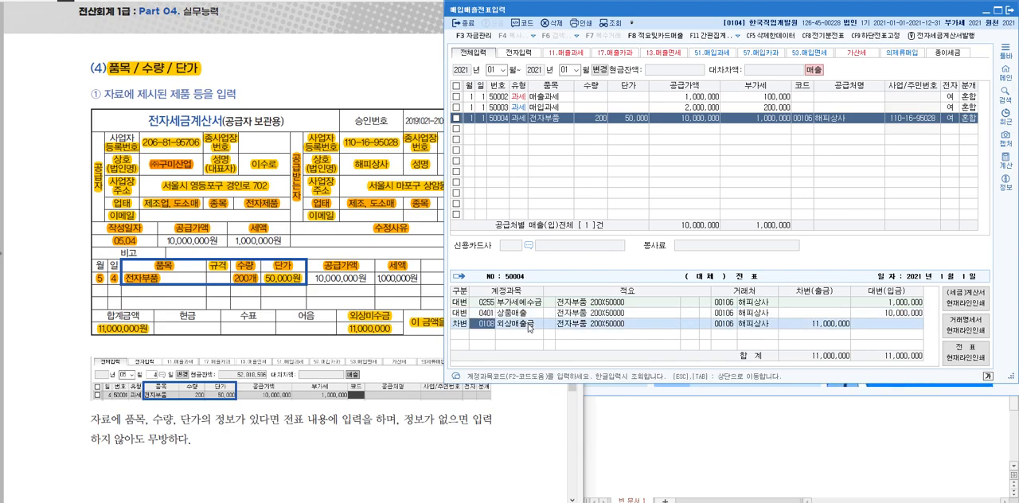
left_click(747, 324)
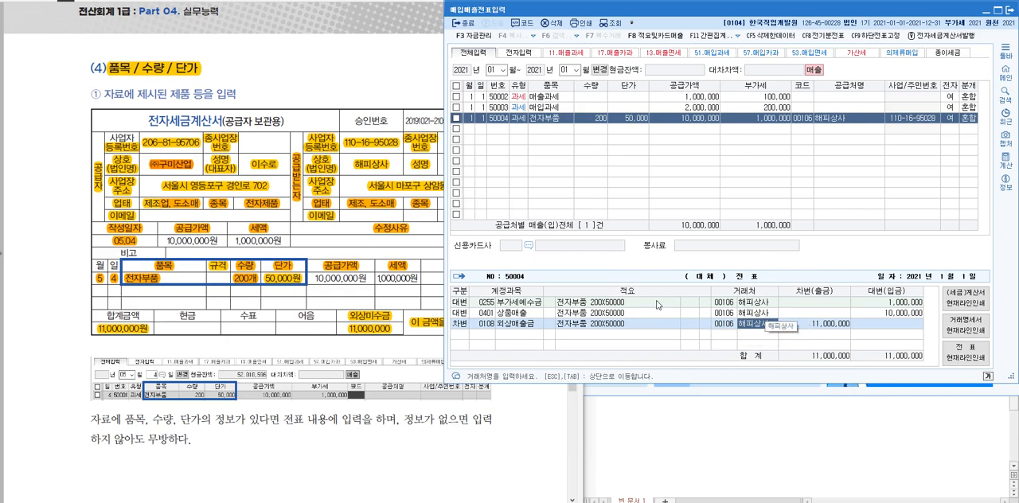
left_click(391, 172)
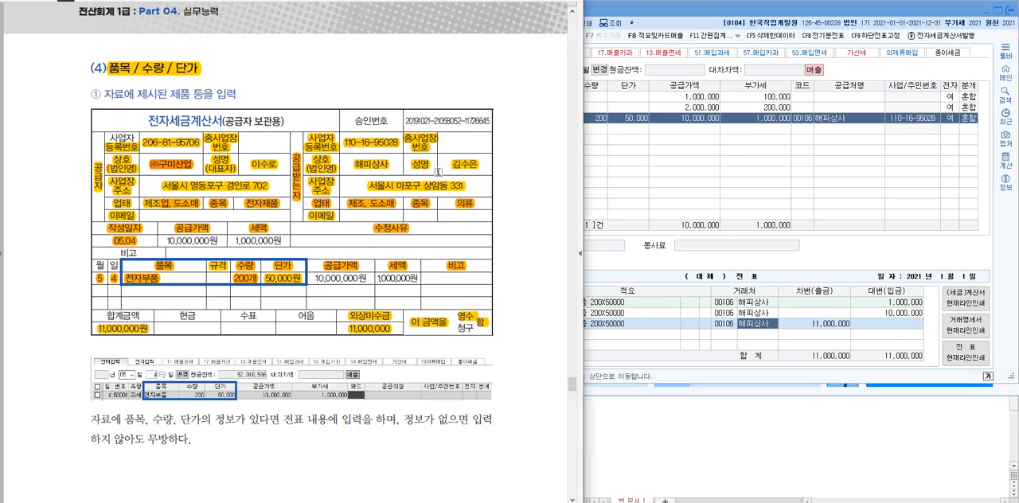
left_click(699, 164)
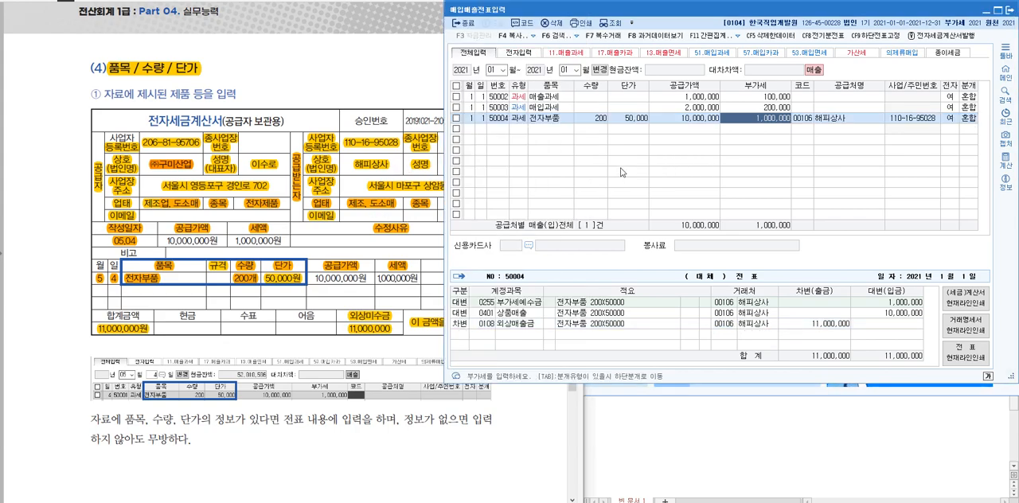
Switch the voucher list from the month range to the single date 5월 4일 of 2021
left_click(599, 70)
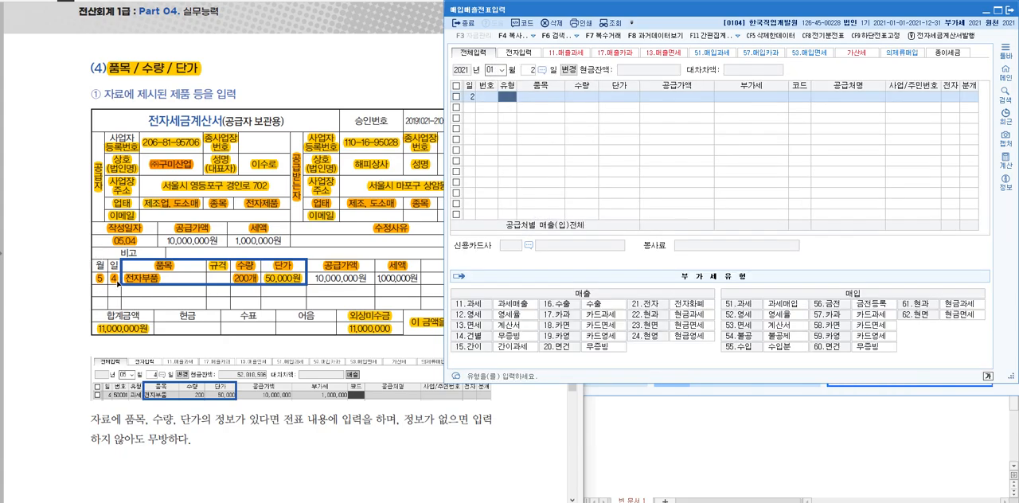
left_click(501, 72)
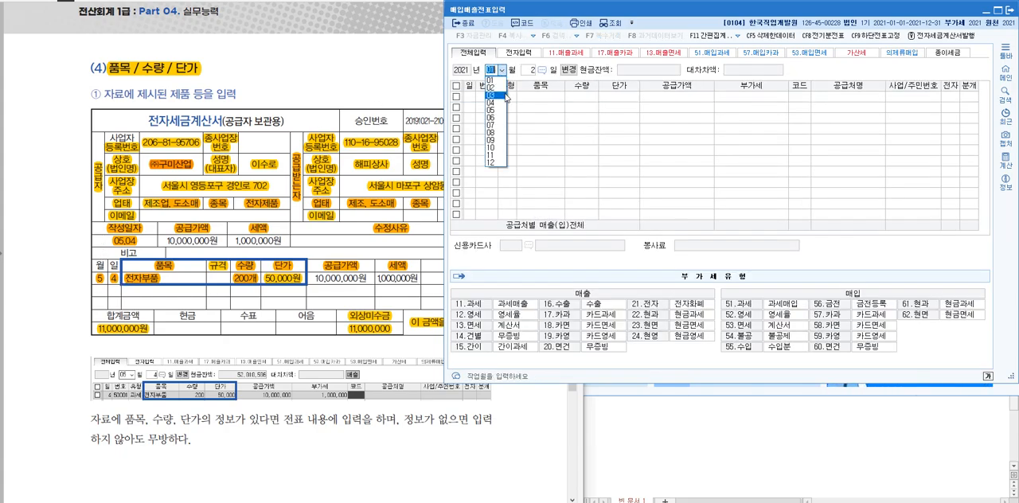
left_click(495, 111)
type("4")
key("Return")
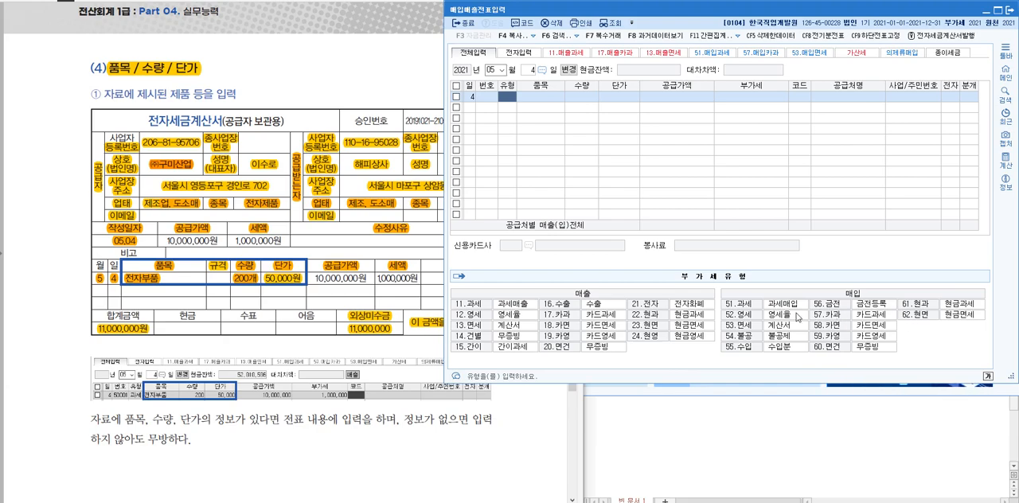
Start a voucher line of type 51 과세매입 with 전자부품 as its 품목
type("51")
key("Return")
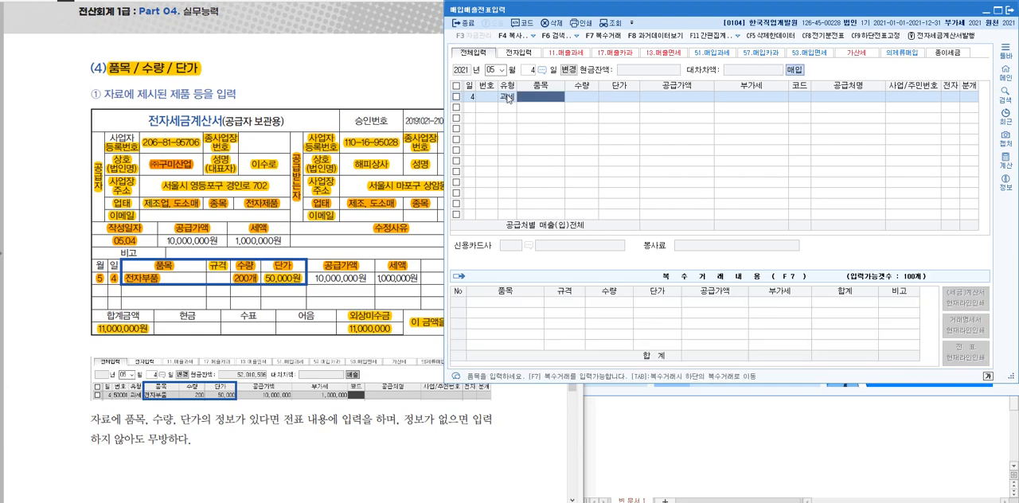
type("전자부품")
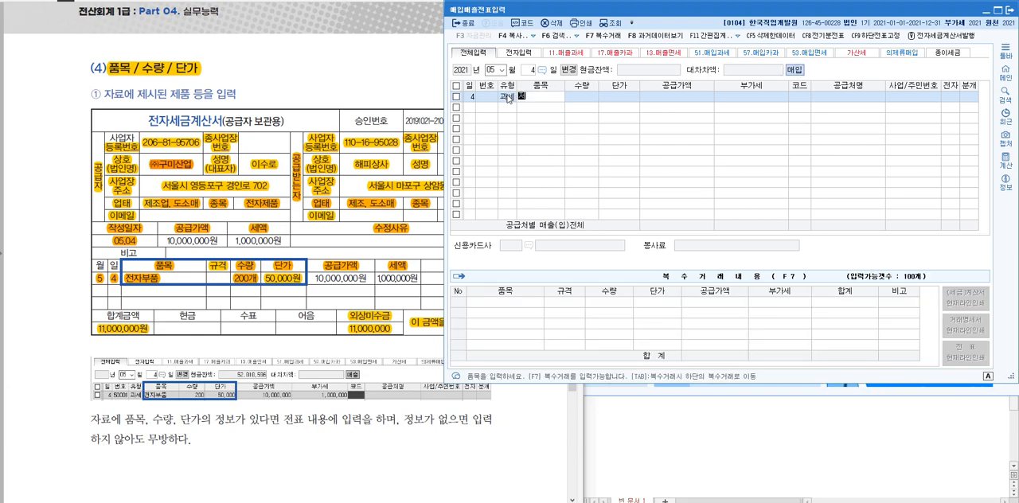
key("Return")
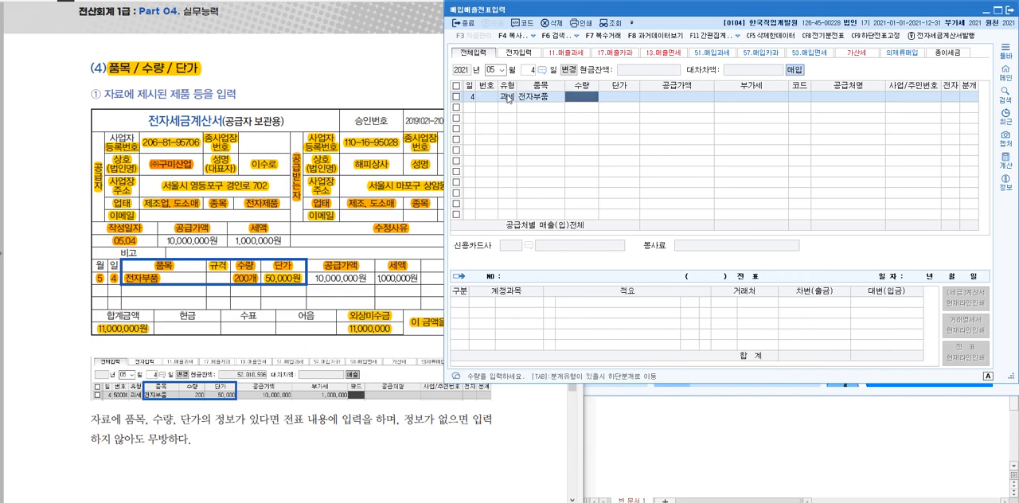
Set the purchase line's 수량 to 200 and 단가 to 50,000, accepting the calculated 공급가액 and 부가세
type("200")
key("Return")
type("50,")
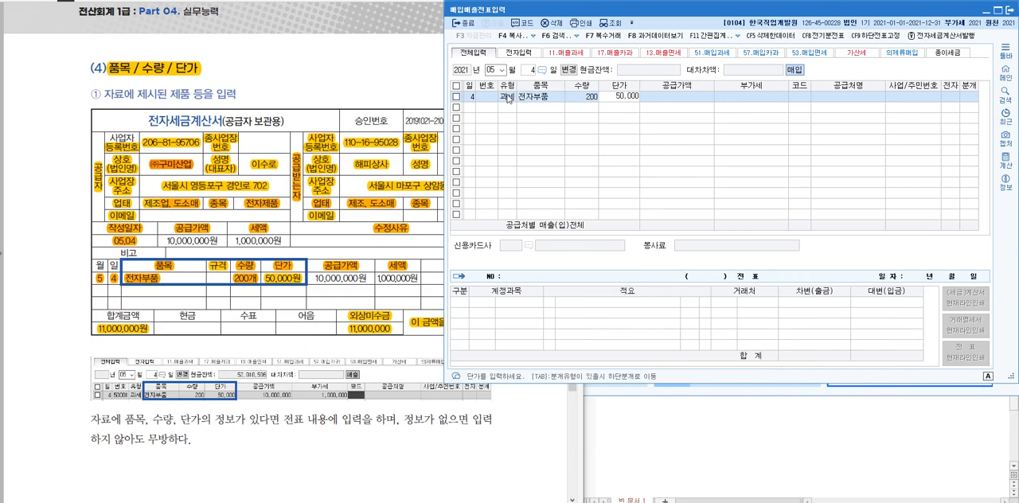
type("000")
key("Return")
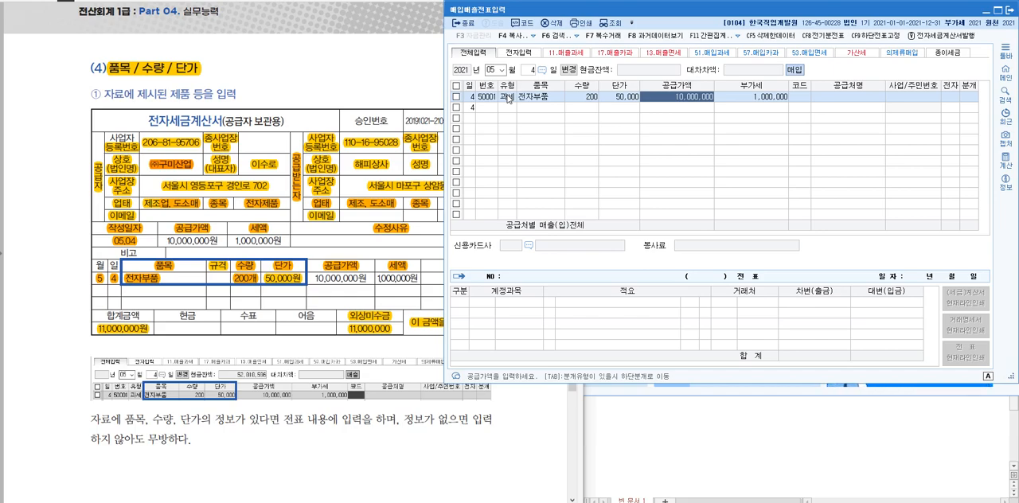
key("Return")
key("Return")
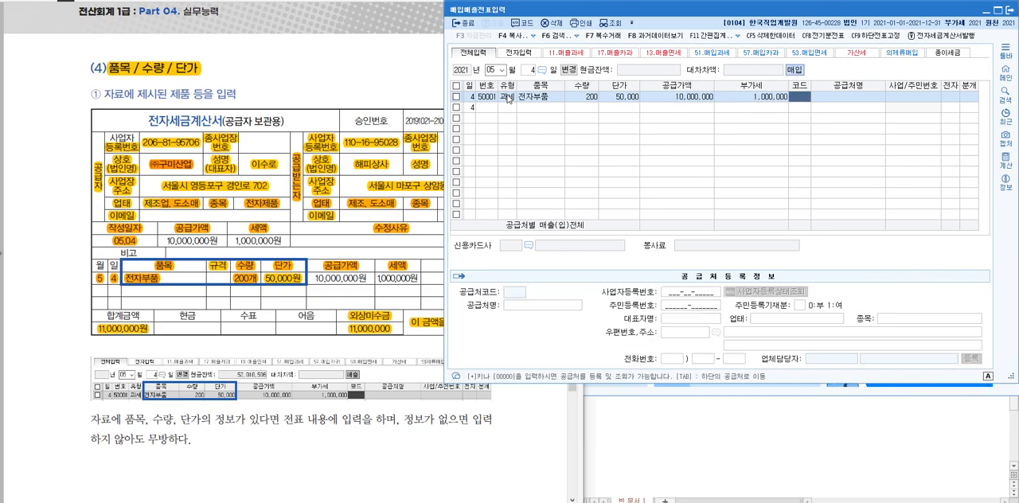
Begin registering a new 거래처 for the purchase line under the name (주)구미산업
key("F2")
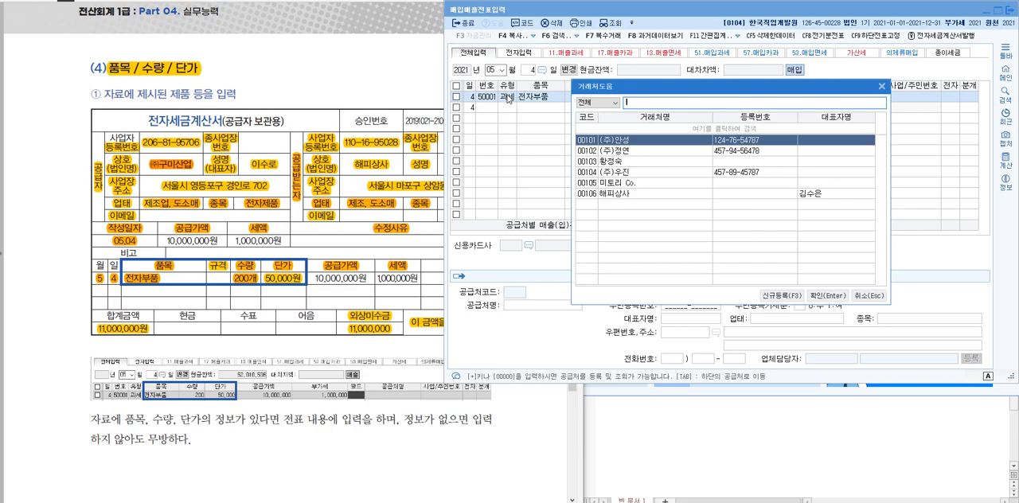
left_click(782, 296)
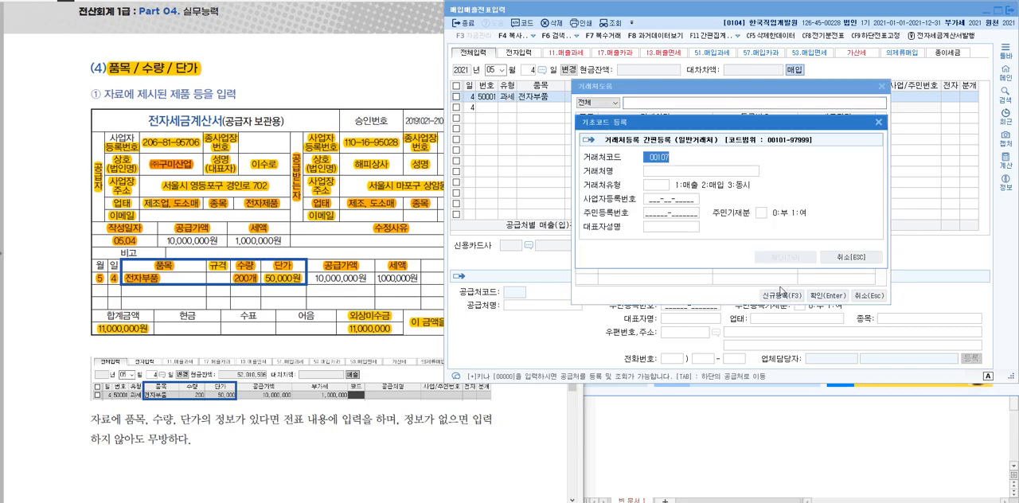
left_click(679, 172)
type("(")
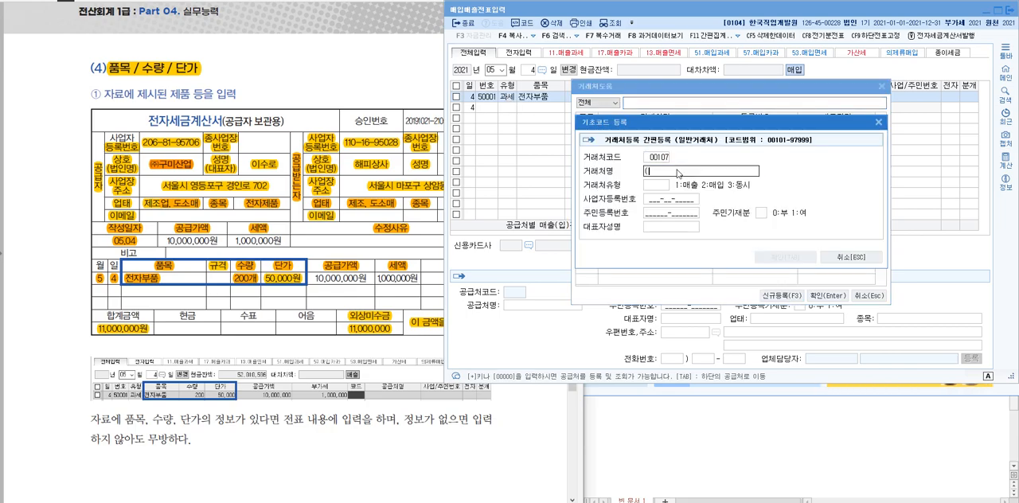
type("주)구미사")
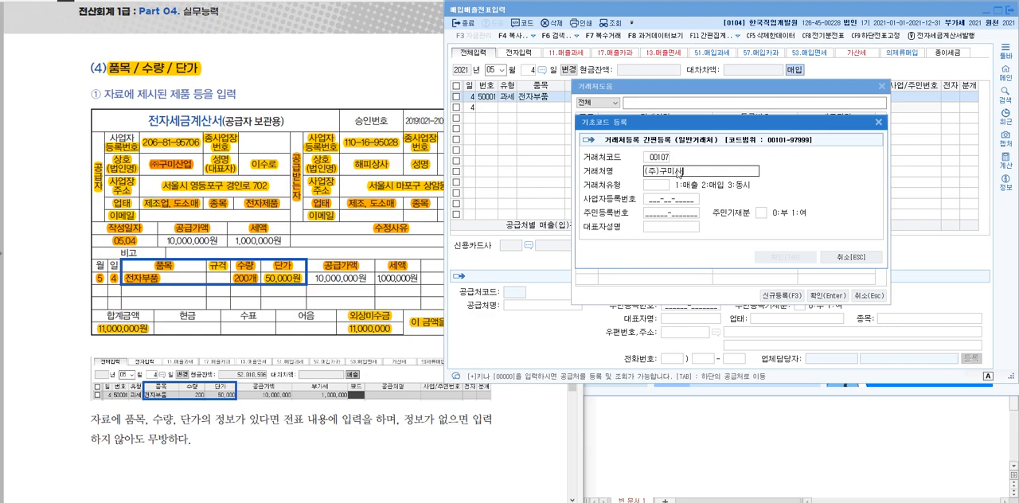
key("Return")
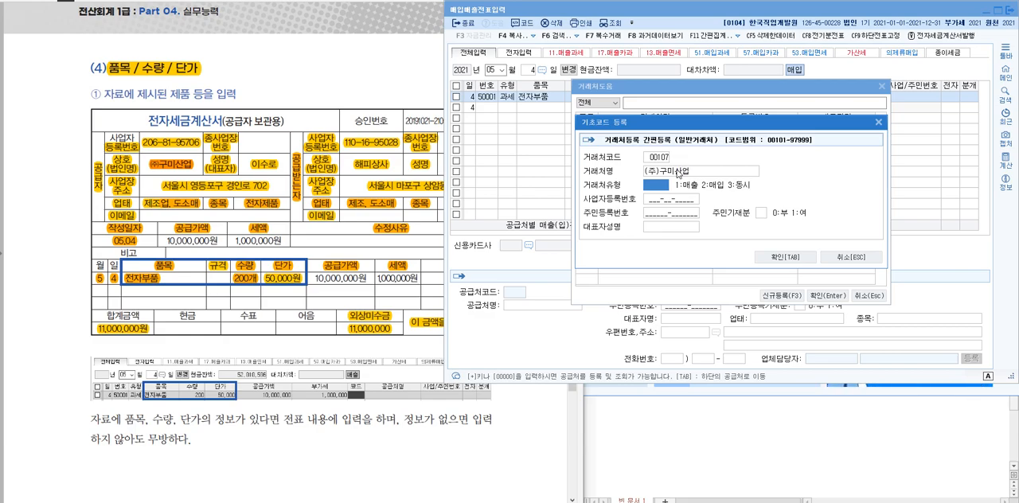
Complete the supplier registration with 거래처유형 매입, the business registration number and the representative's name from the invoice
key("2")
key("Return")
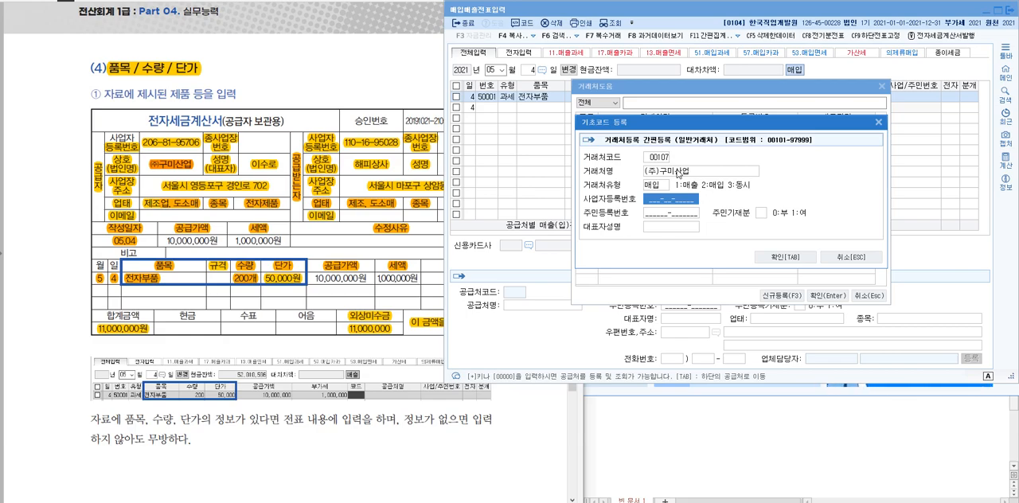
type("206-8_-_____")
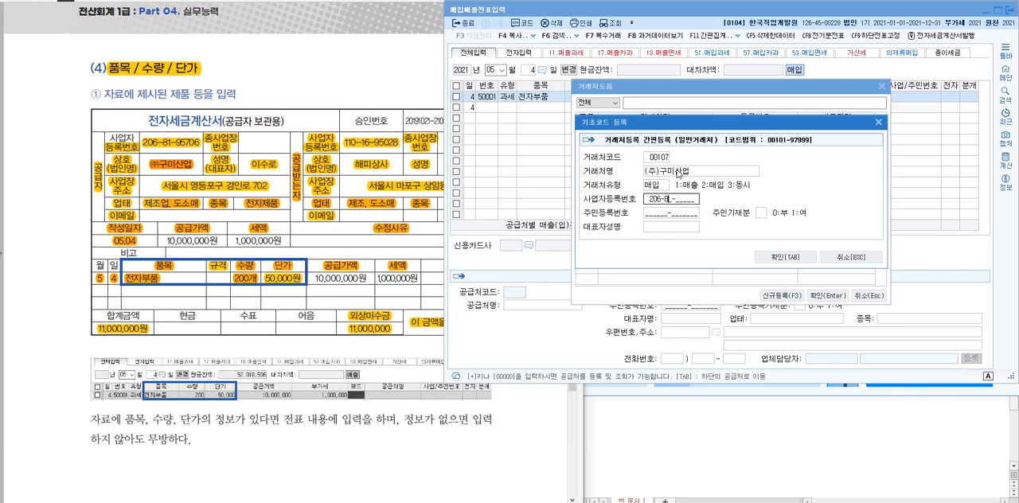
key("BackSpace")
key("BackSpace")
key("BackSpace")
key("BackSpace")
key("BackSpace")
key("BackSpace")
key("BackSpace")
type("1-95706")
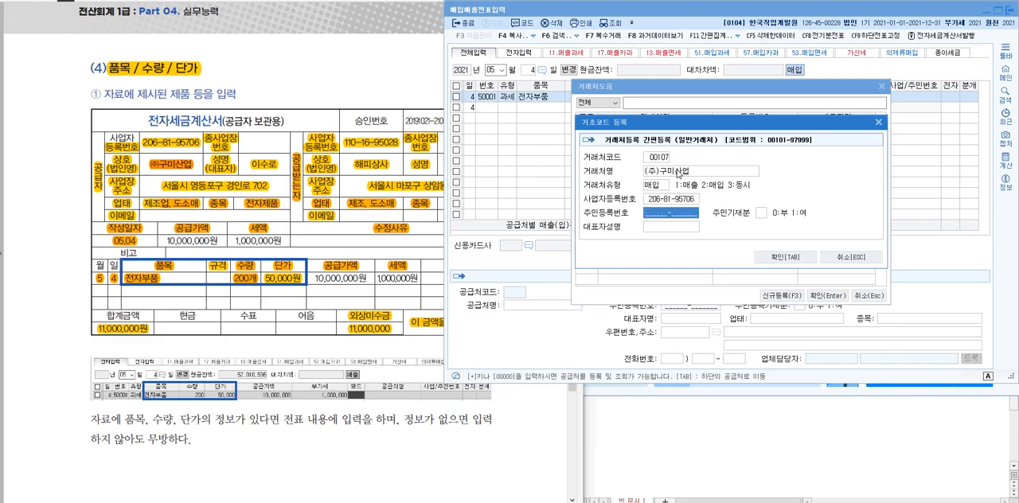
key("Return")
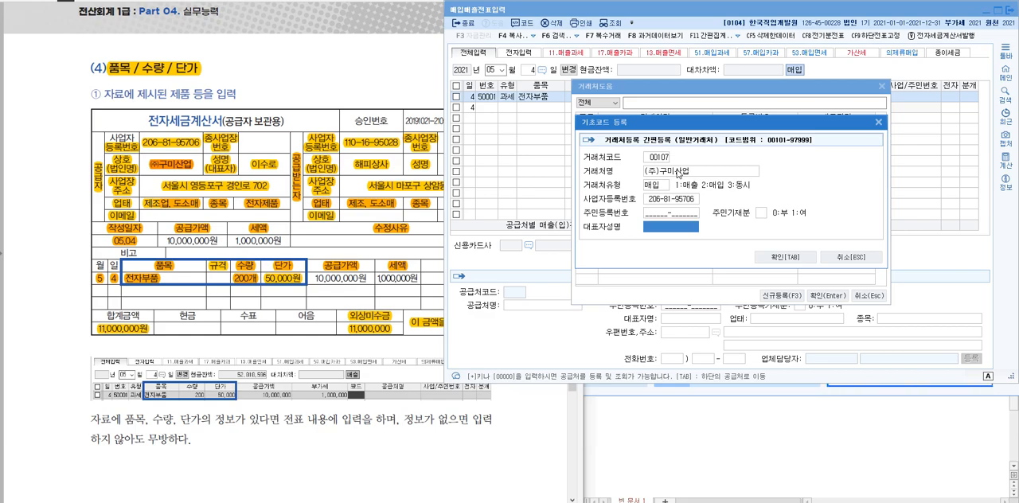
type("이술")
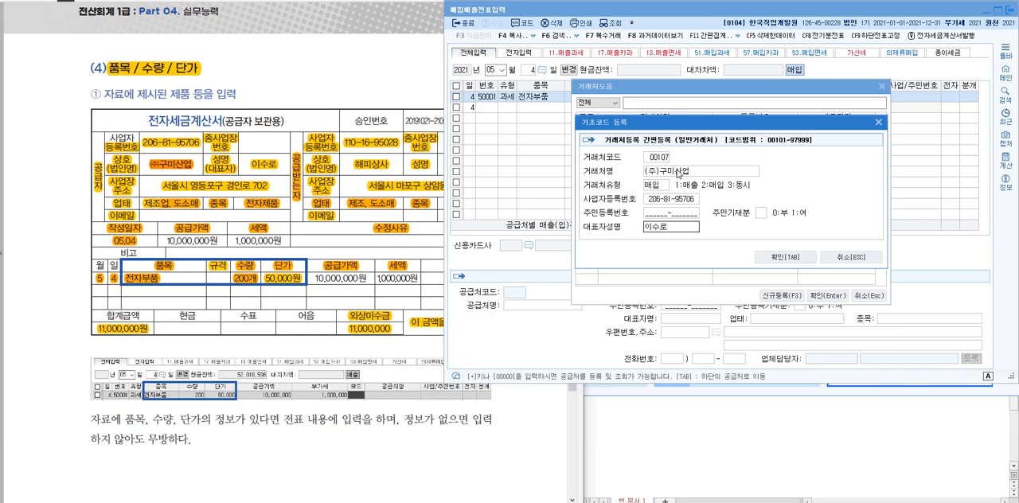
left_click(809, 254)
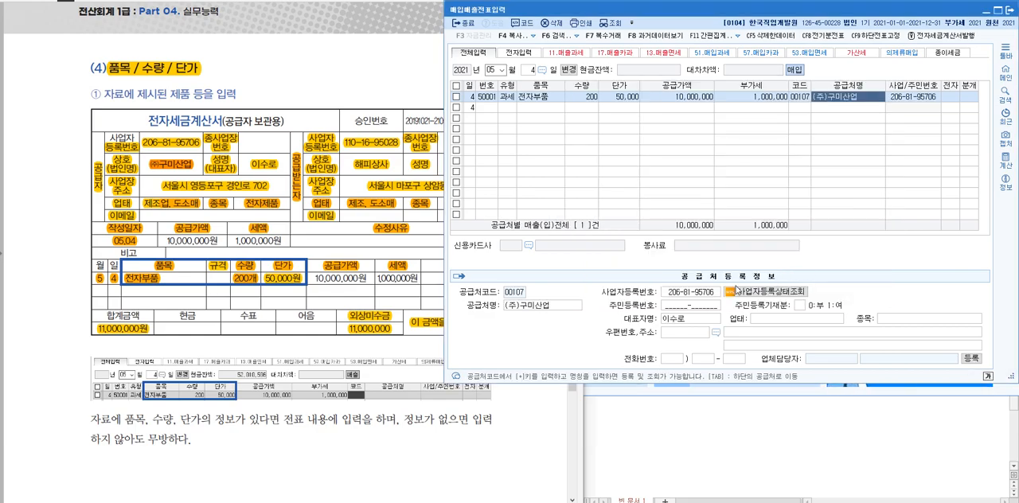
Mark the purchase line as an electronic invoice (여) and set its 분개 type to 3 혼합
left_click(954, 98)
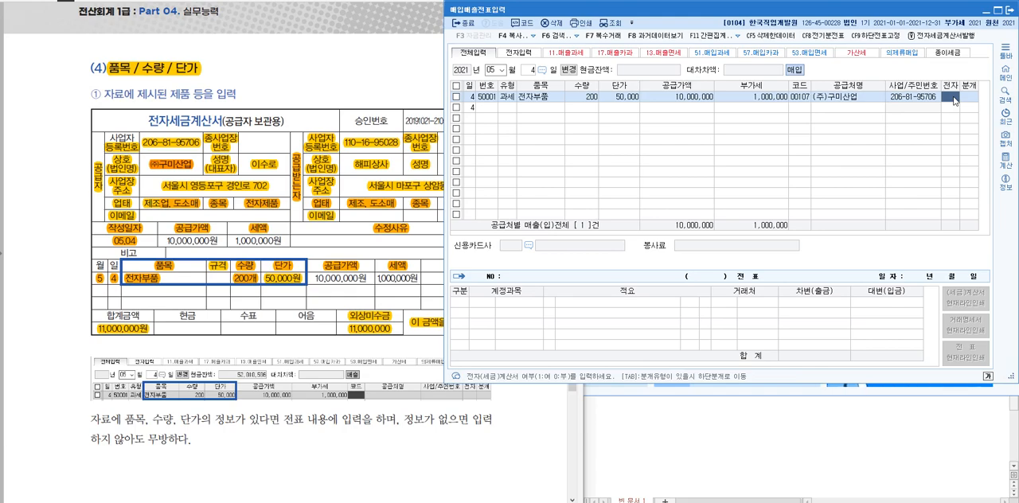
type("1")
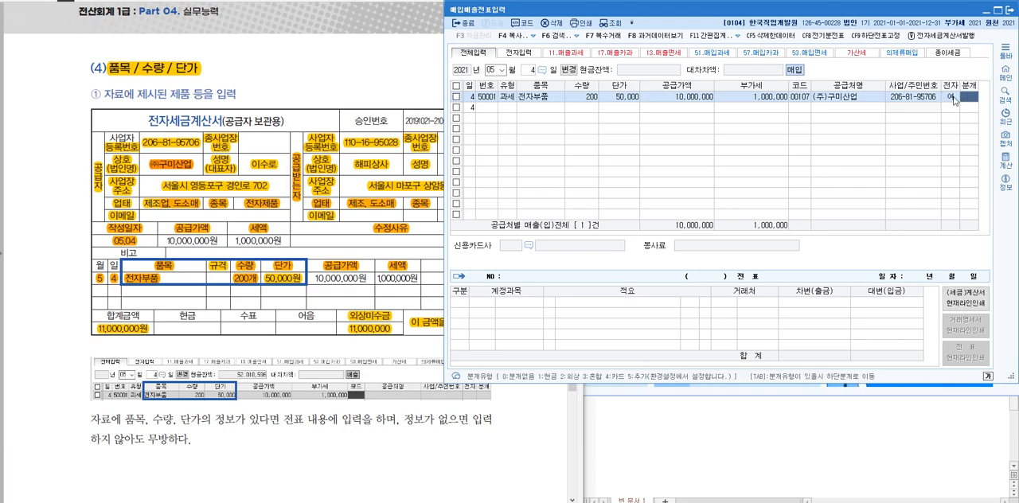
type("3")
key("Return")
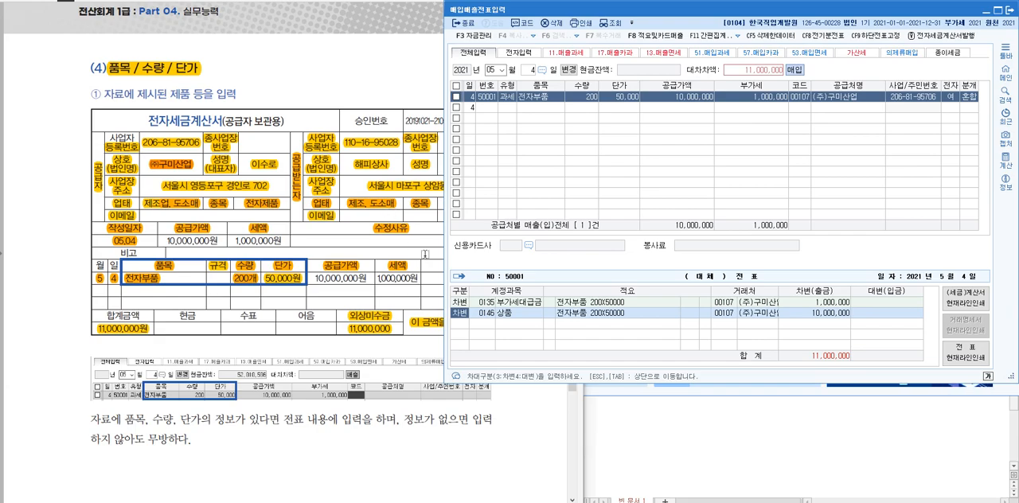
Review the 부가세대급금 and 상품 debit lines against the purchase line's 공급가액 and 부가세
left_click(512, 316)
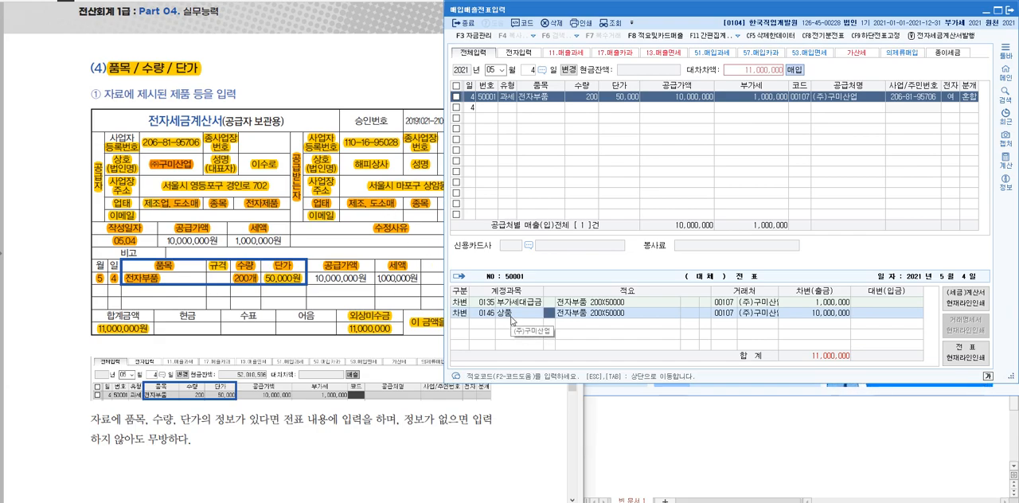
left_click(836, 313)
left_click(692, 99)
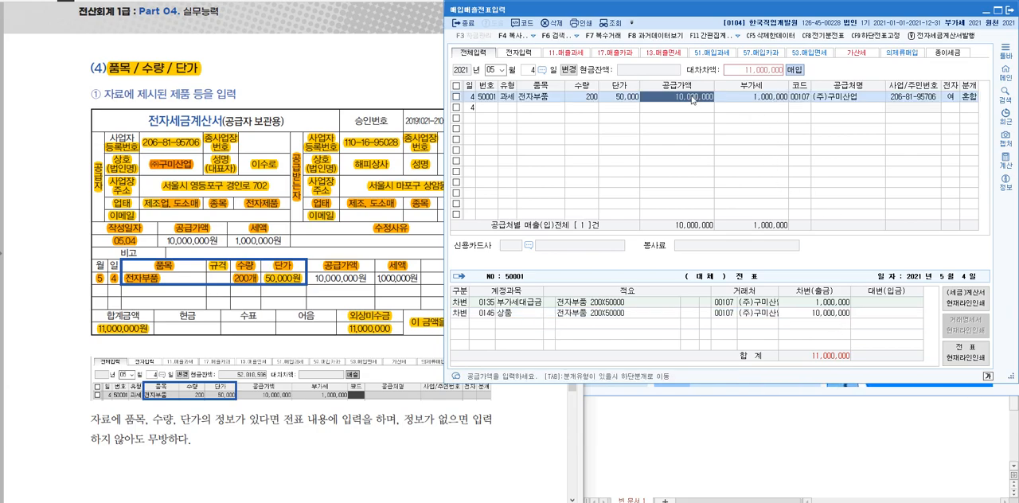
left_click(759, 99)
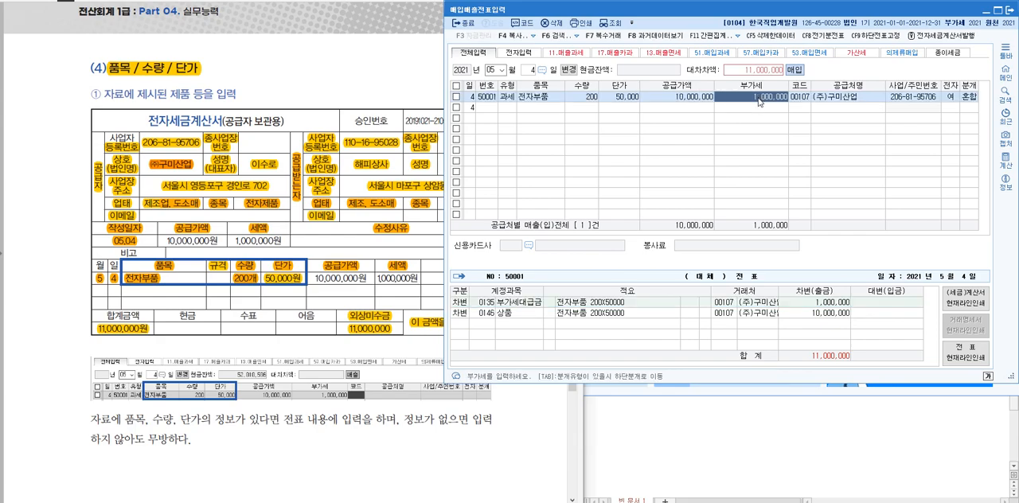
Add a credit line below the two debit lines with account 251 외상매입금 and an amount of 11,000,000
key("Tab")
left_click(467, 327)
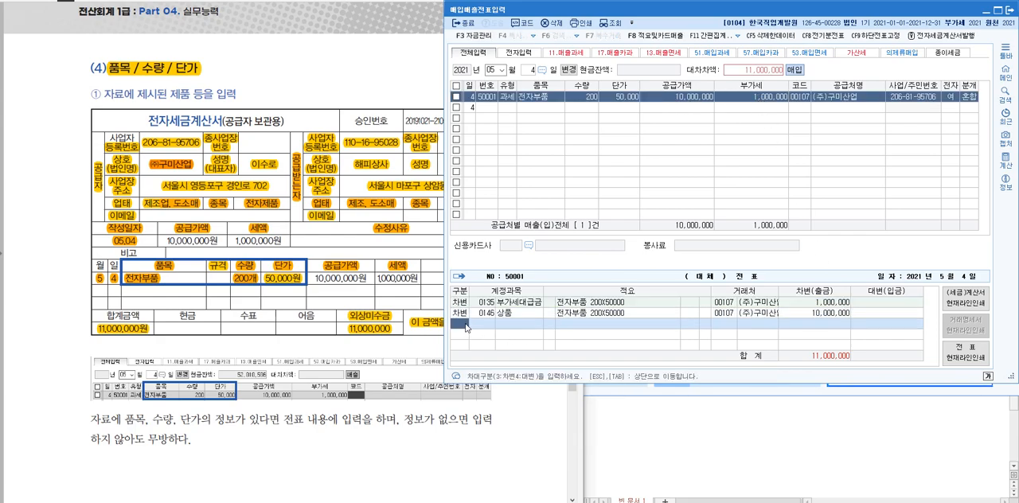
type("4")
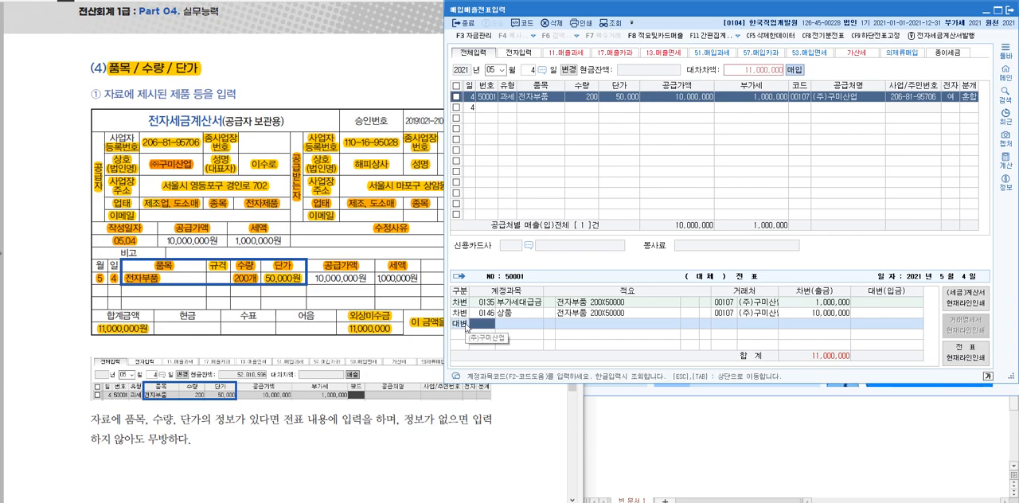
type("외상")
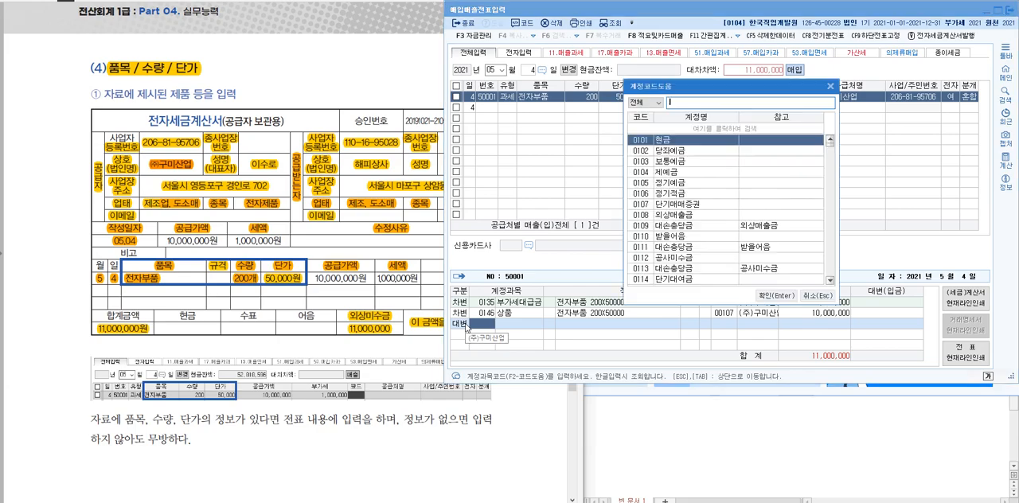
type("매")
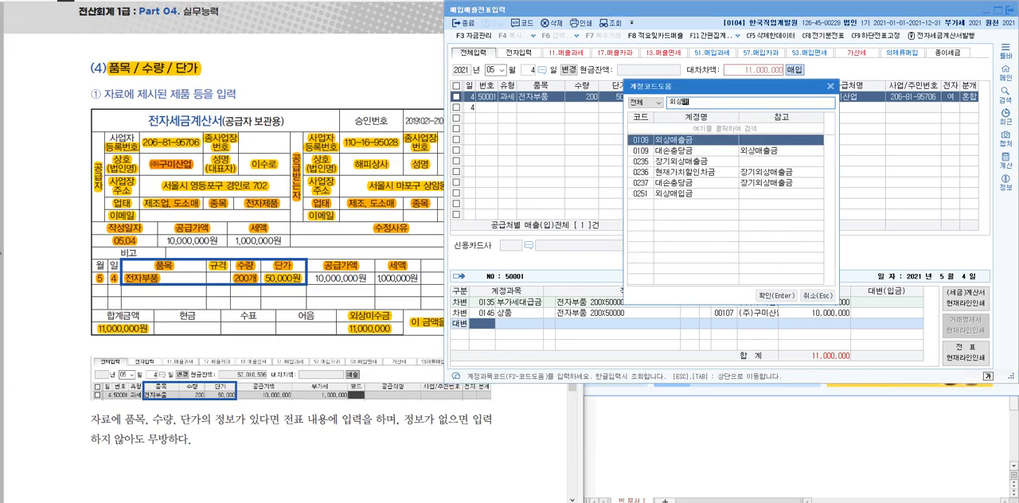
left_click(711, 193)
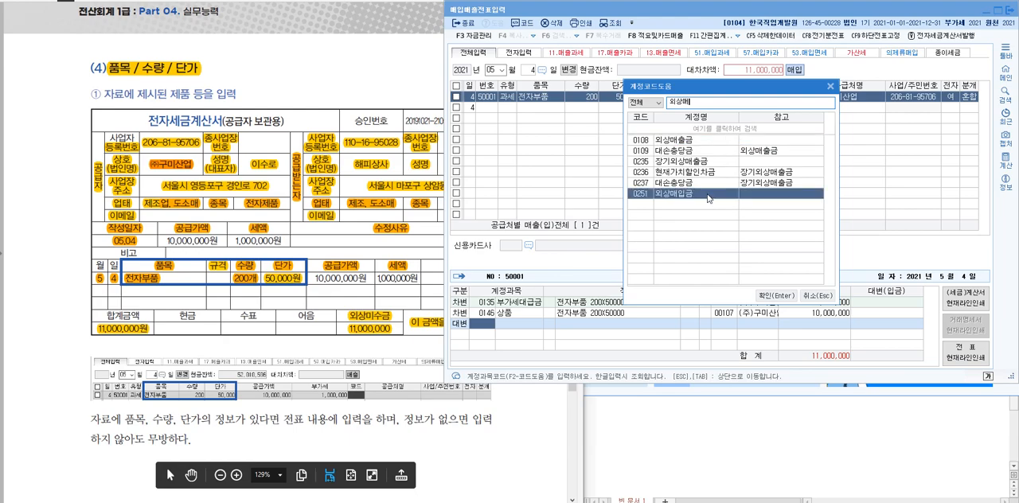
left_click(774, 294)
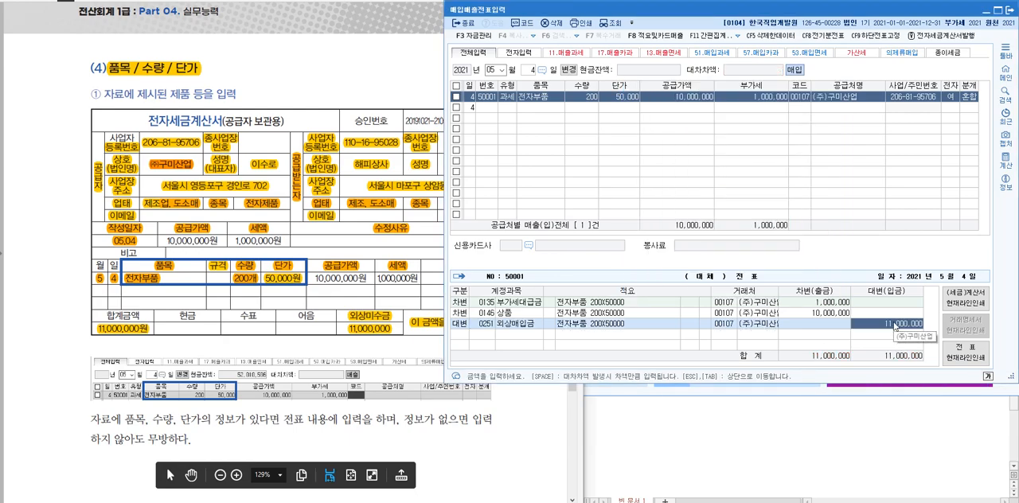
Check the credit line's 계정과목 and 거래처, and return to the textbook's 품목/수량/단가 invoice example
left_click(519, 327)
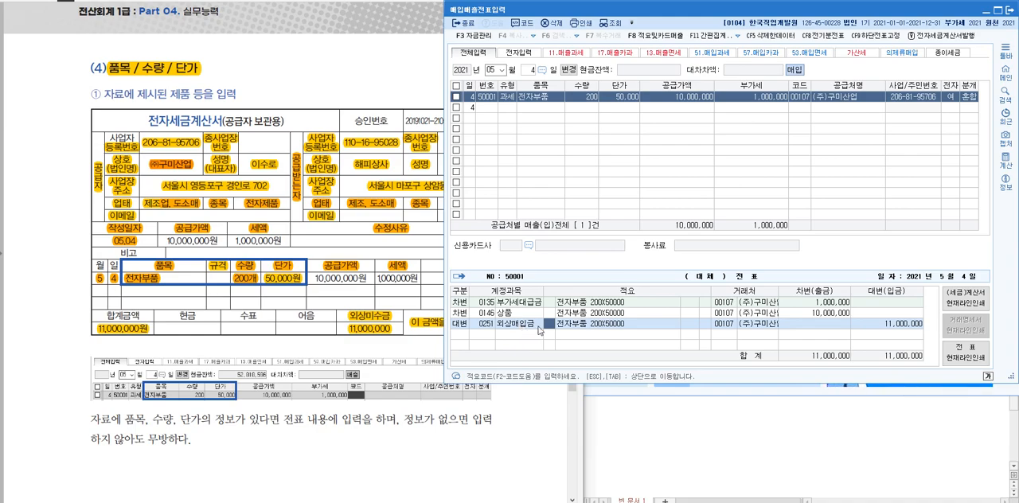
left_click(768, 326)
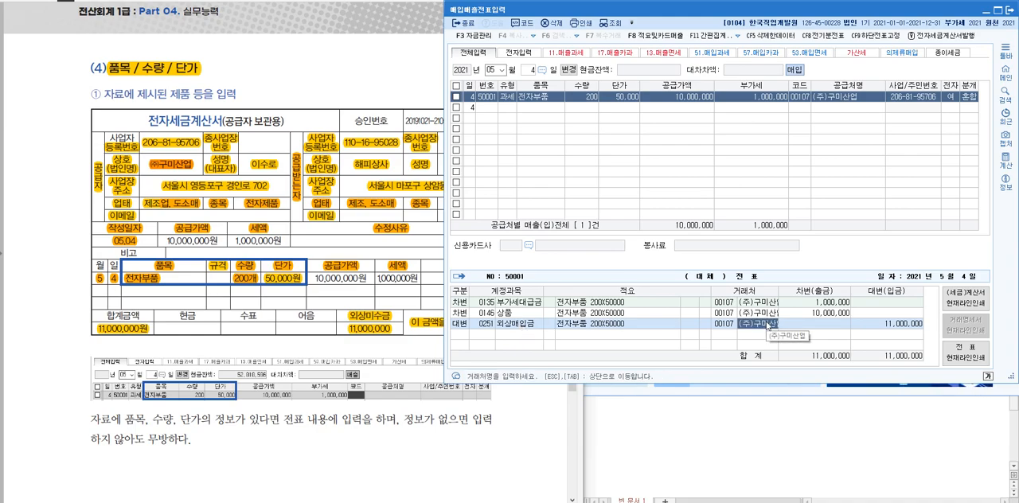
left_click(383, 451)
scroll(317, 227, "down", 1)
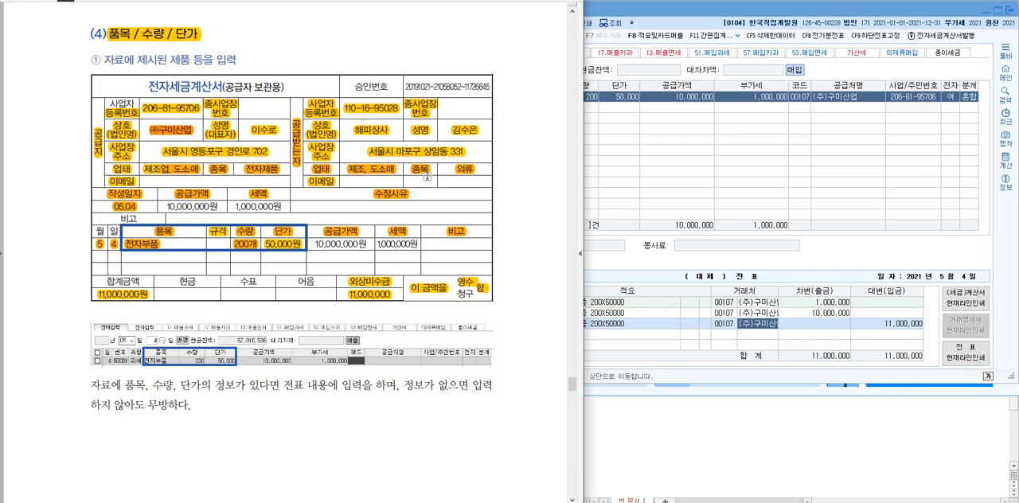
Go to the textbook's ② 복수거래 invoice example and highlight its heading and the items 전자부품 and 부속품
scroll(427, 177, "down", 10)
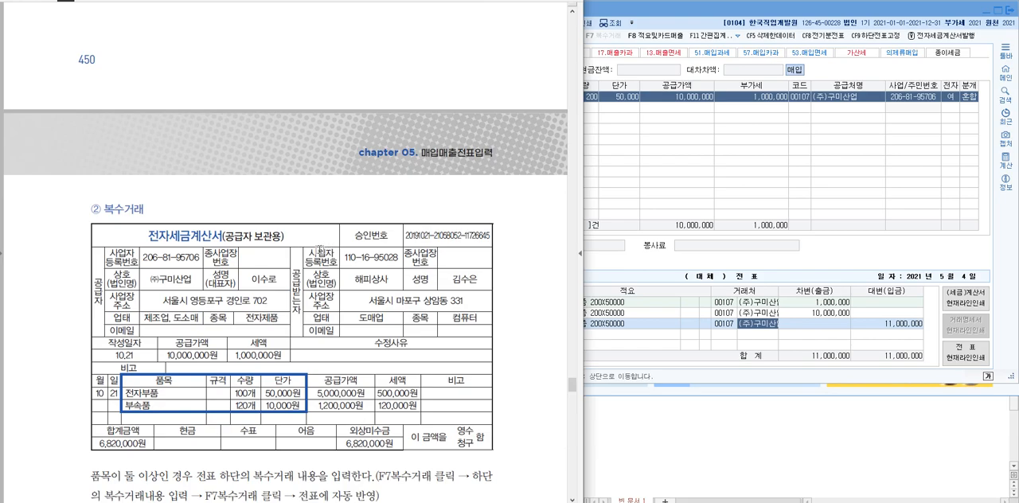
scroll(319, 249, "down", 3)
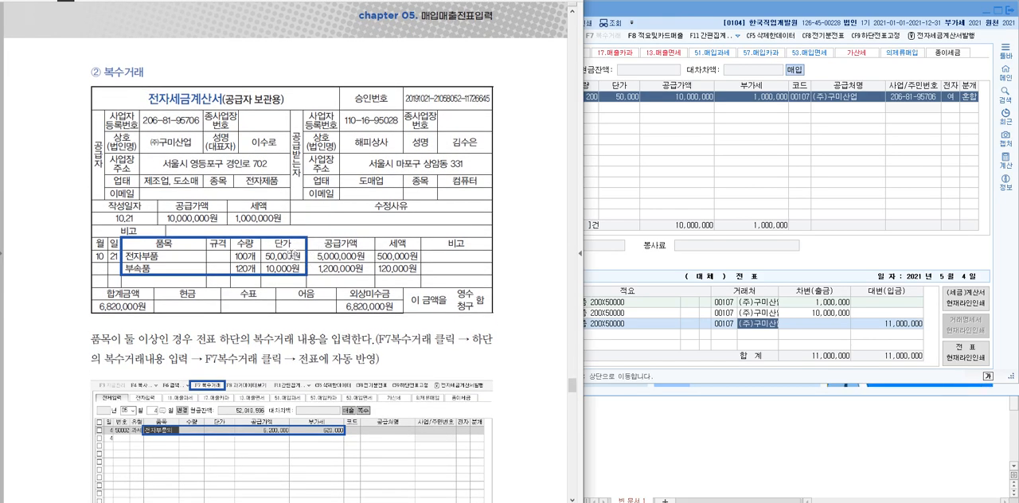
left_click_drag(147, 71, 79, 72)
left_click_drag(156, 72, 82, 80)
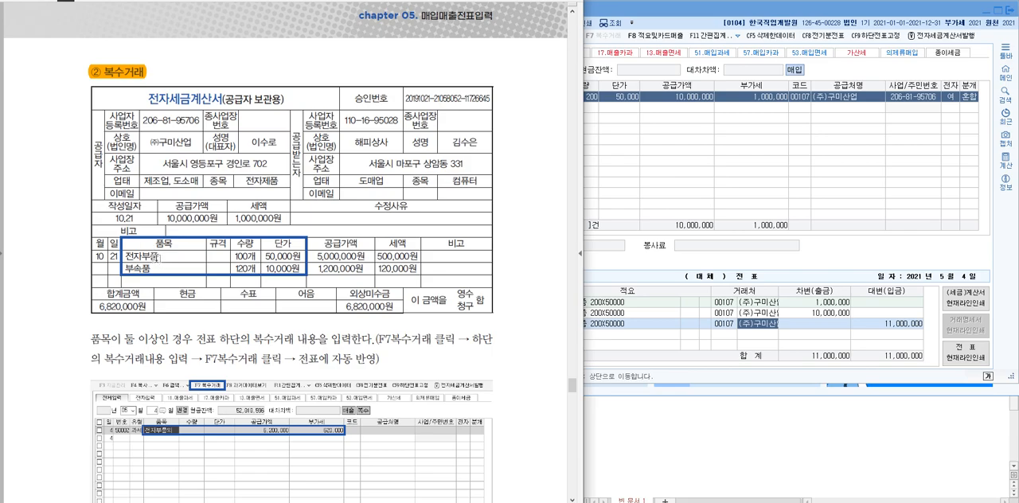
left_click_drag(159, 257, 124, 268)
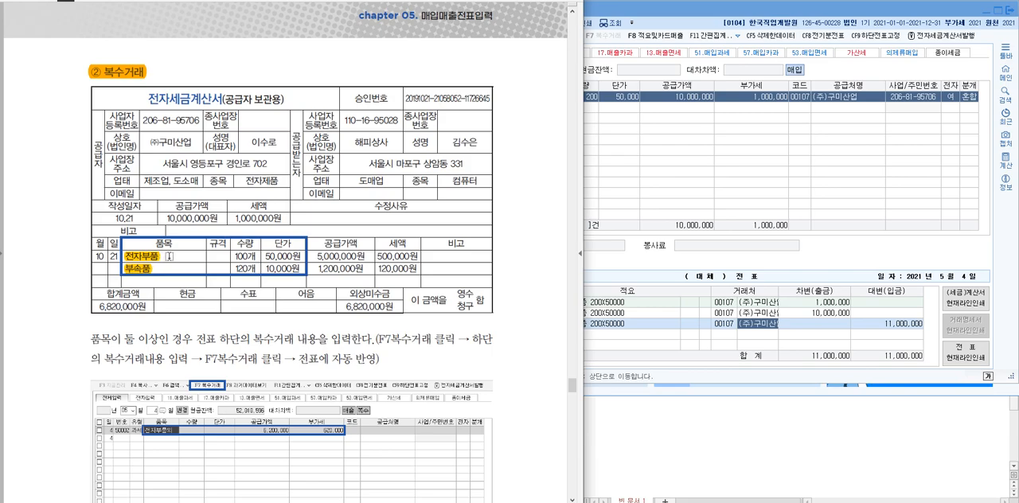
left_click_drag(161, 257, 125, 256)
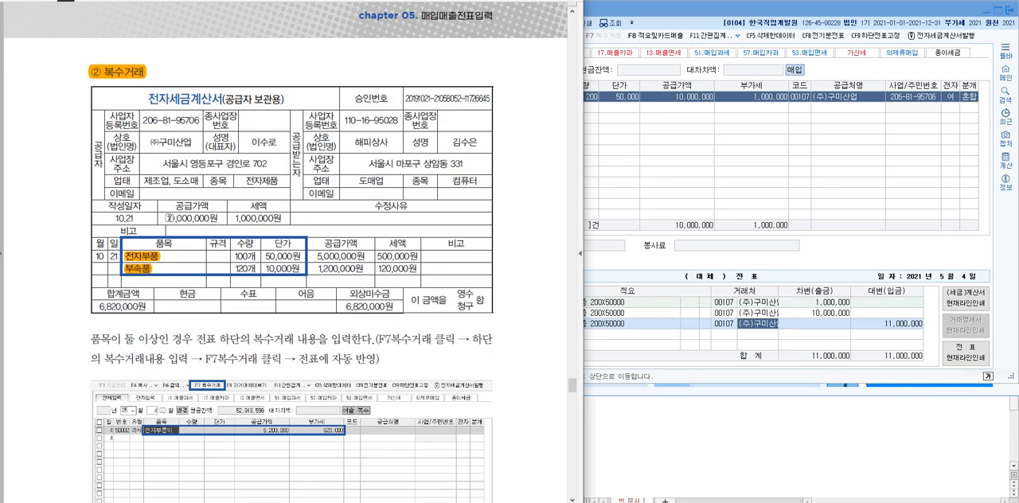
Highlight the 복수거래 invoice's 공급가액 and 세액 amounts, both in the header and per item, and its 외상미수금 of 6,820,000원
left_click_drag(166, 219, 229, 218)
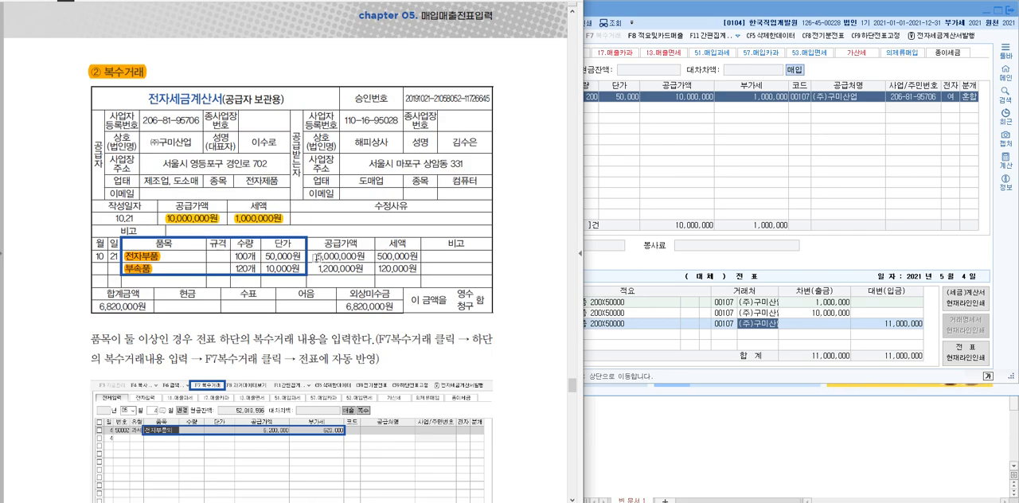
left_click_drag(315, 257, 406, 276)
left_click(406, 276)
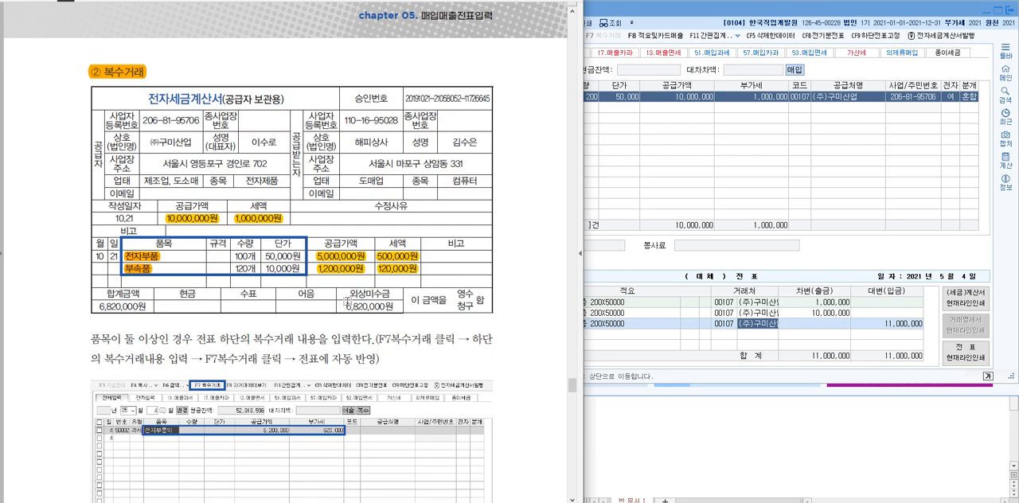
left_click_drag(344, 305, 400, 308)
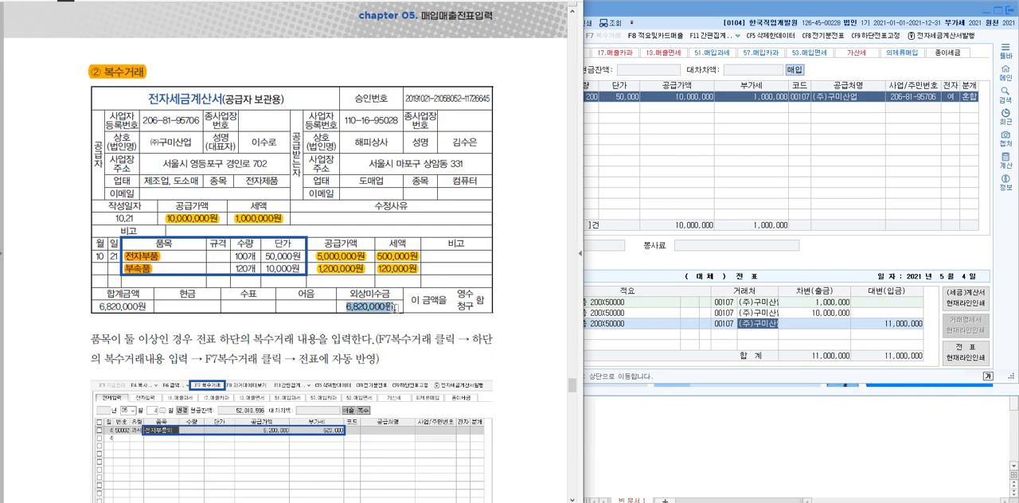
left_click_drag(341, 293, 393, 294)
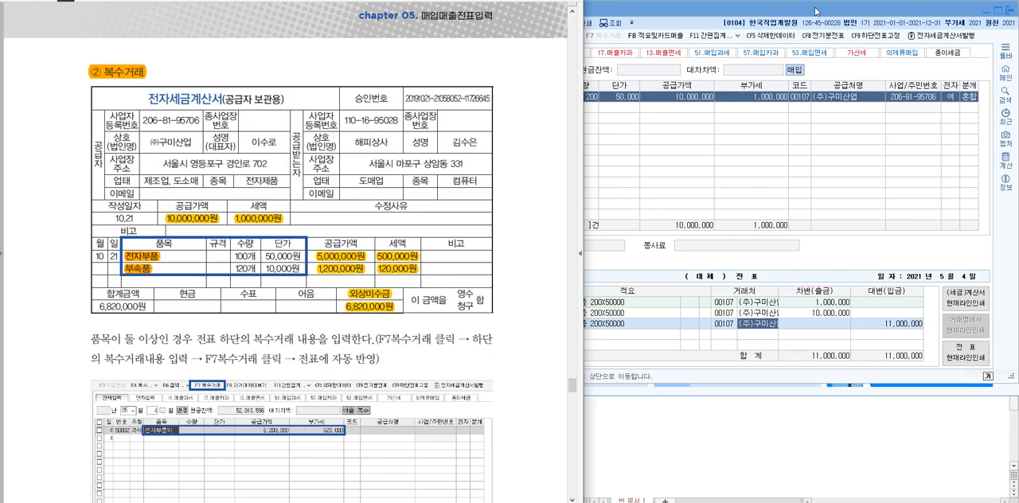
Return to the 매입매출전표입력 window and set the voucher date to month 10, day 21
left_click(609, 185)
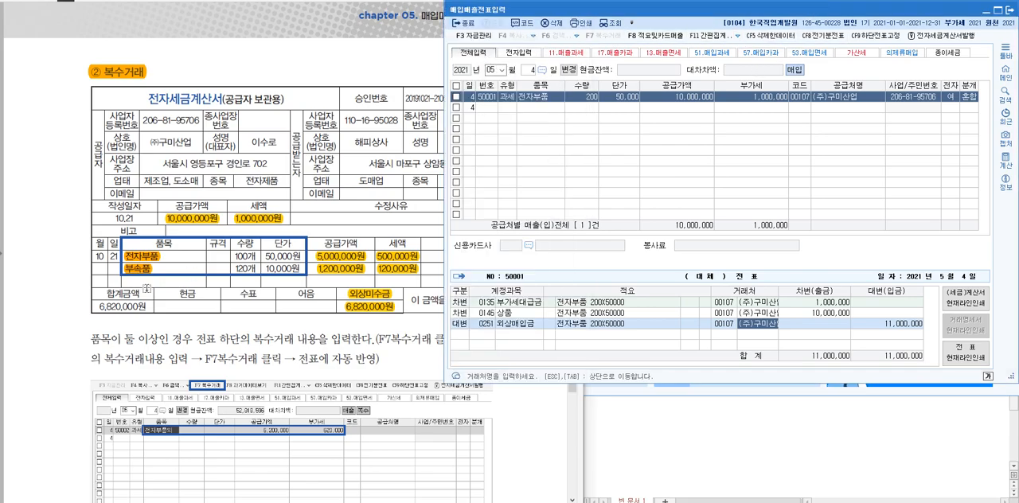
left_click(502, 73)
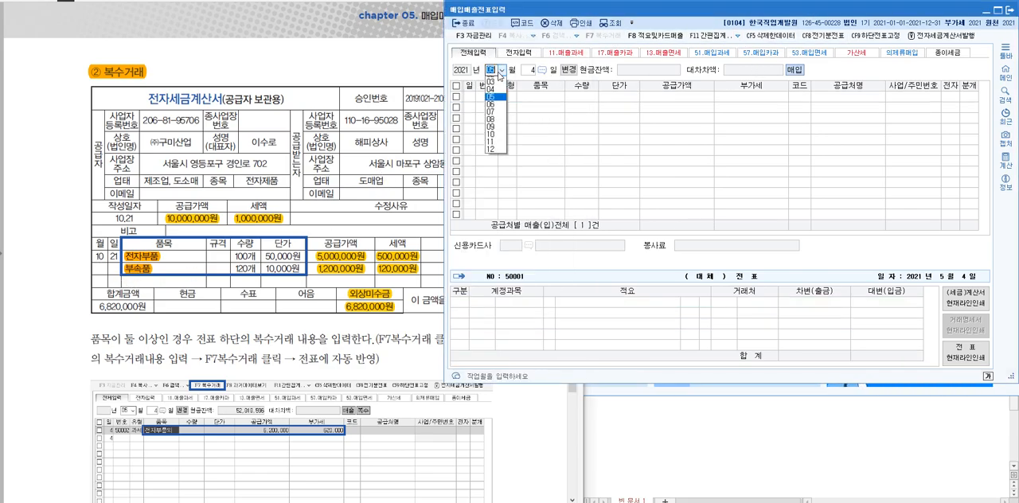
type("1021")
key("Return")
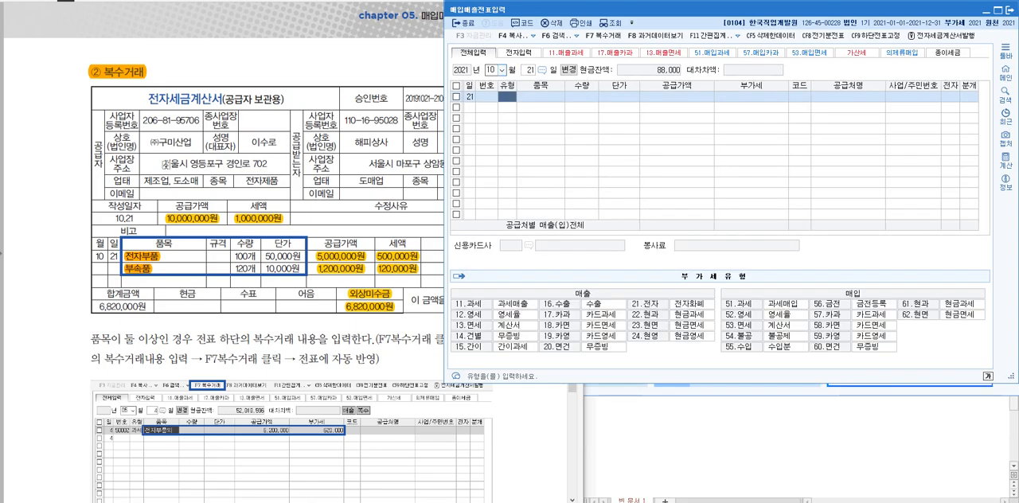
Highlight the supplier ㈜구미산업 in the textbook invoice, and set the new voucher line's 유형 to 11 과세
left_click_drag(192, 143, 149, 142)
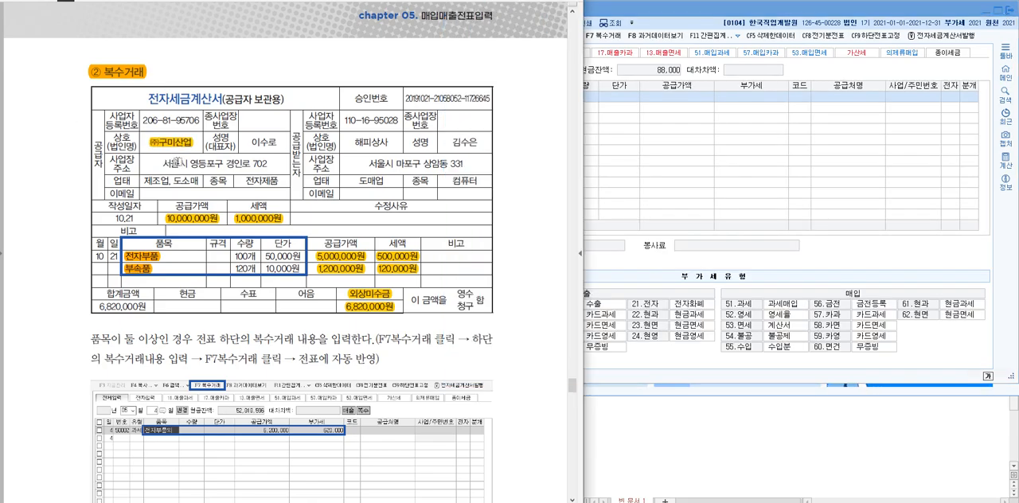
left_click(657, 121)
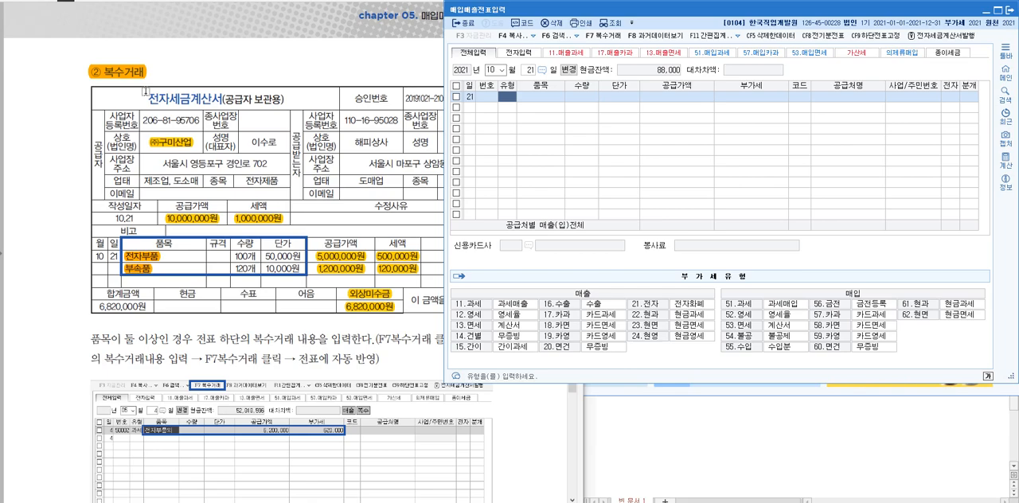
type("11")
key("Return")
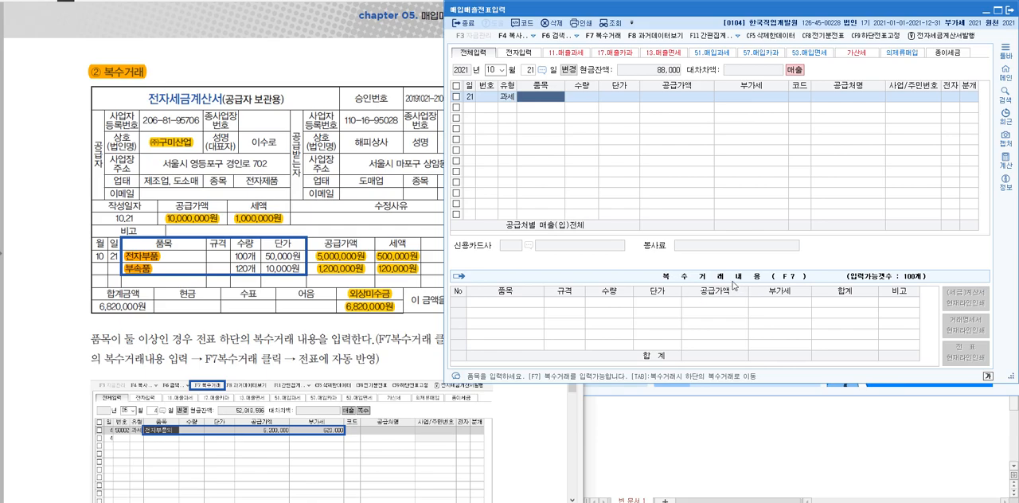
Start 복수거래 entry for the sale line and enter 전자부품 with 수량 100 and 단가 50,000
left_click(505, 98)
left_click(590, 100)
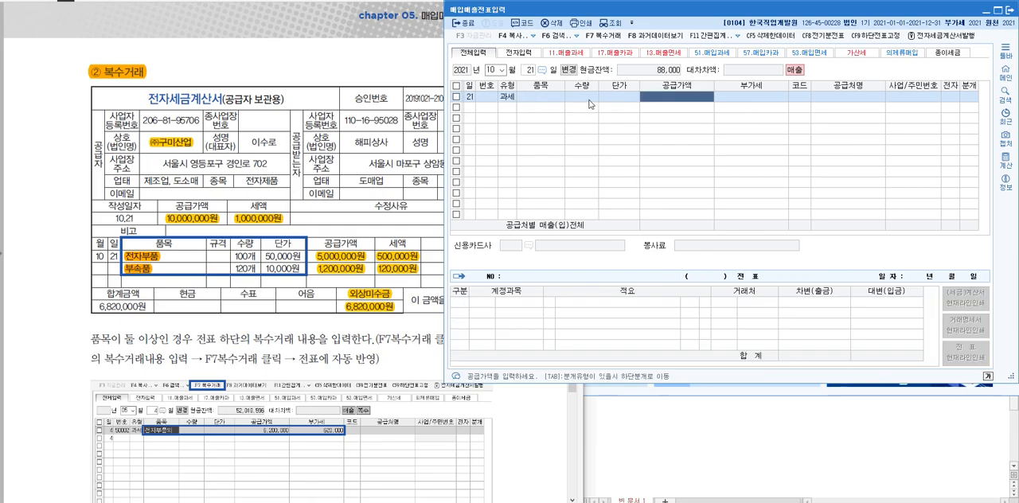
left_click(595, 37)
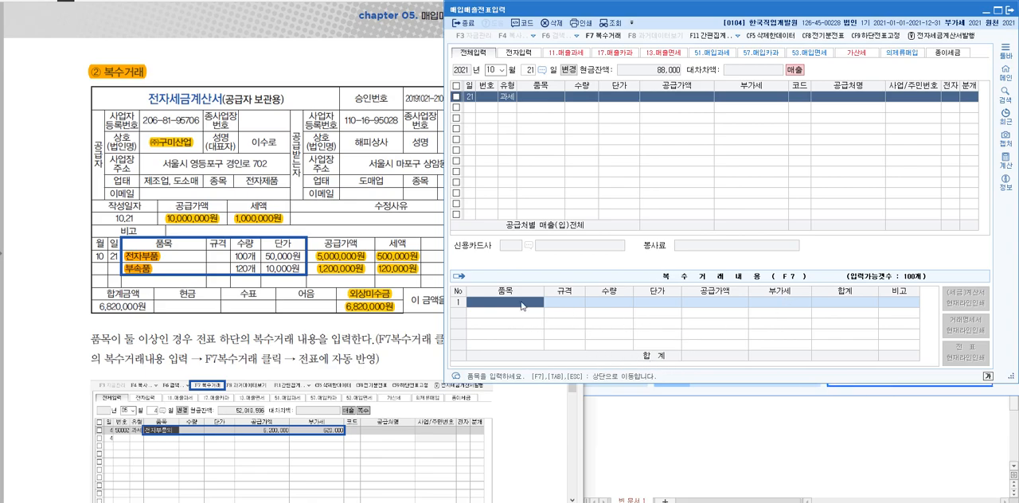
type("전자부품")
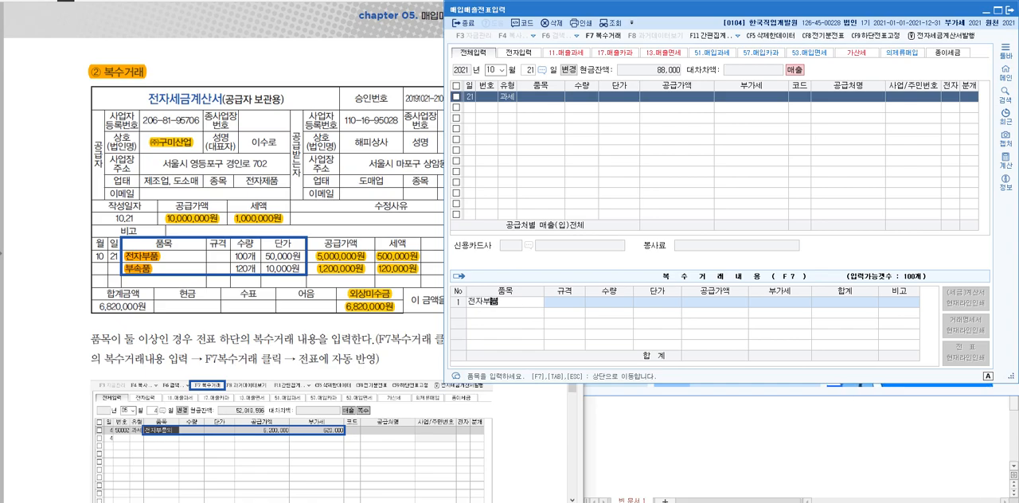
key("Return")
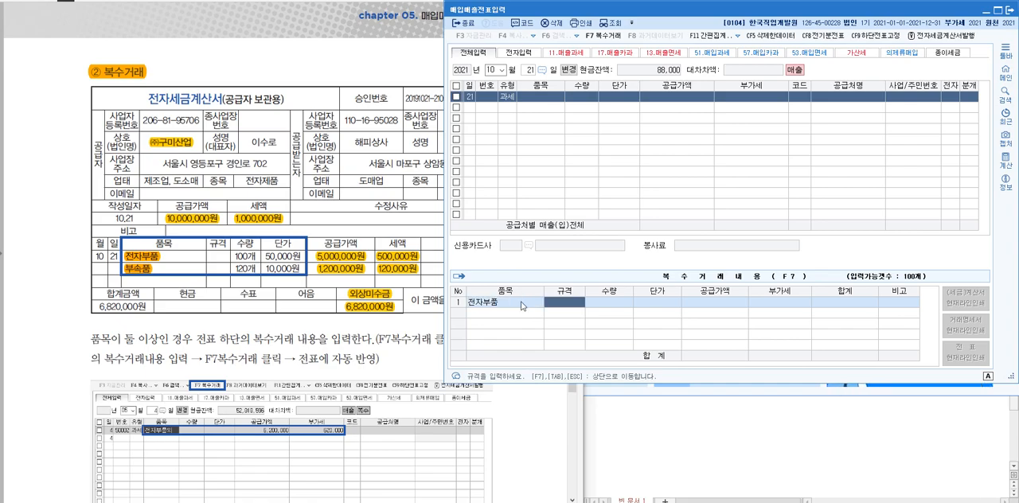
key("Return")
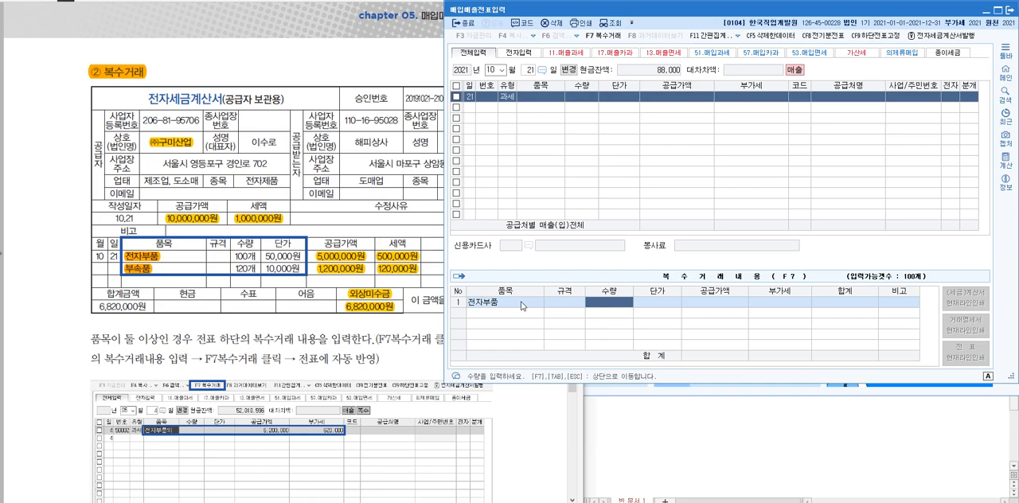
type("100")
key("Return")
type("5")
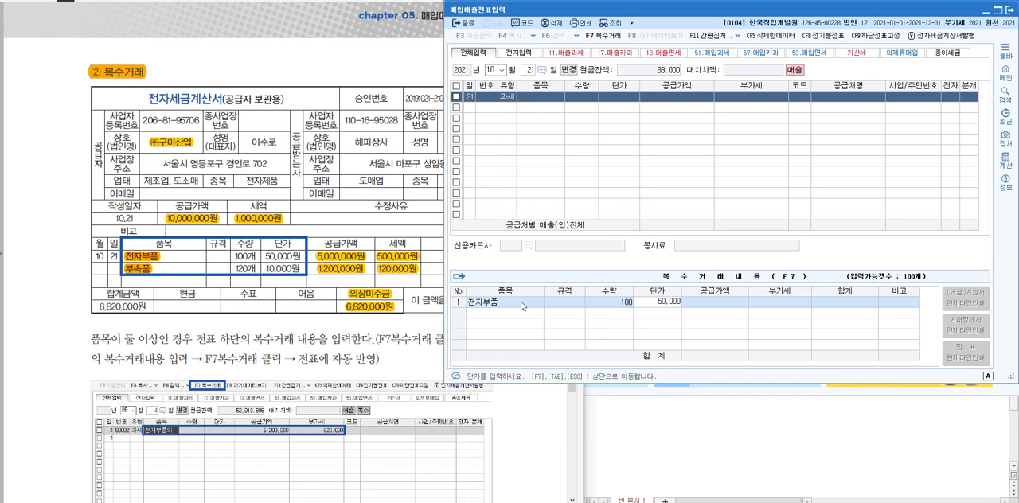
key("Return")
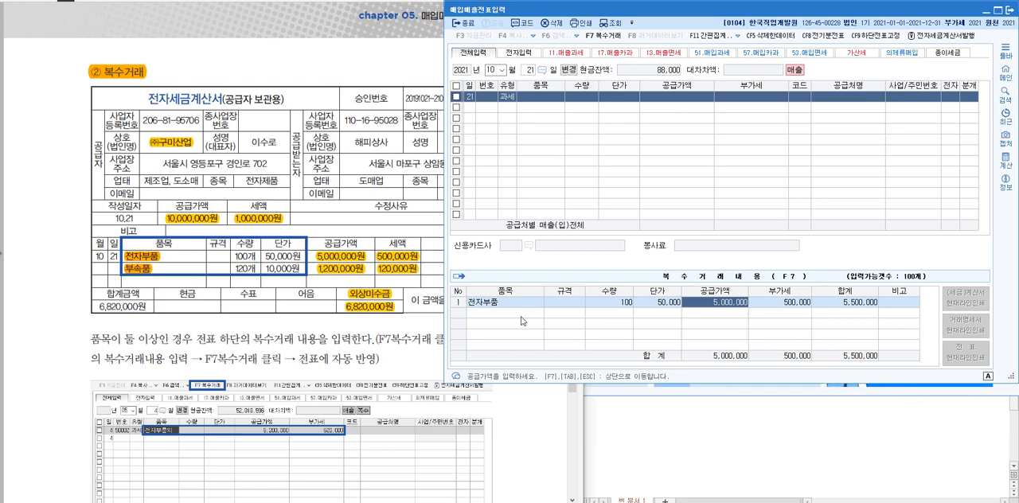
Carry the single 전자부품 item over to the sale line, and go back into its 복수거래 entry
left_click(505, 303)
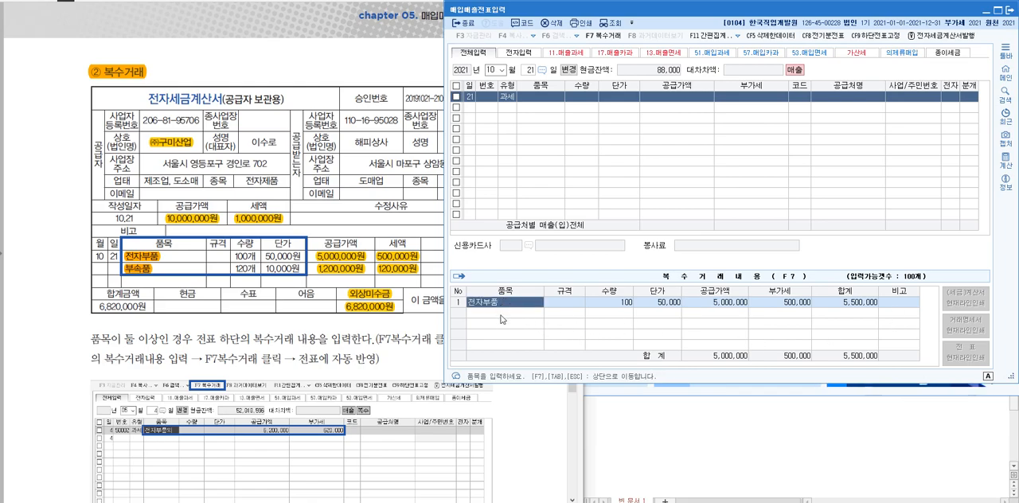
left_click(603, 35)
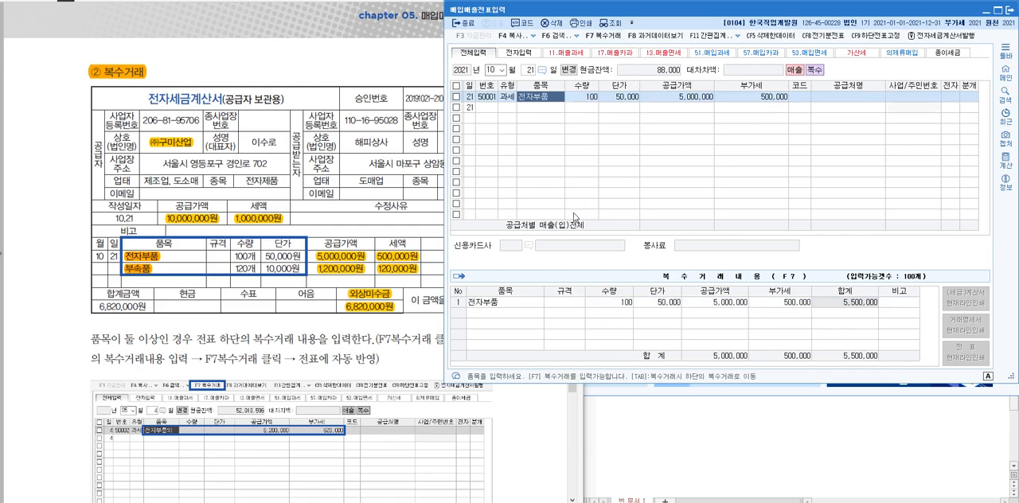
key("Escape")
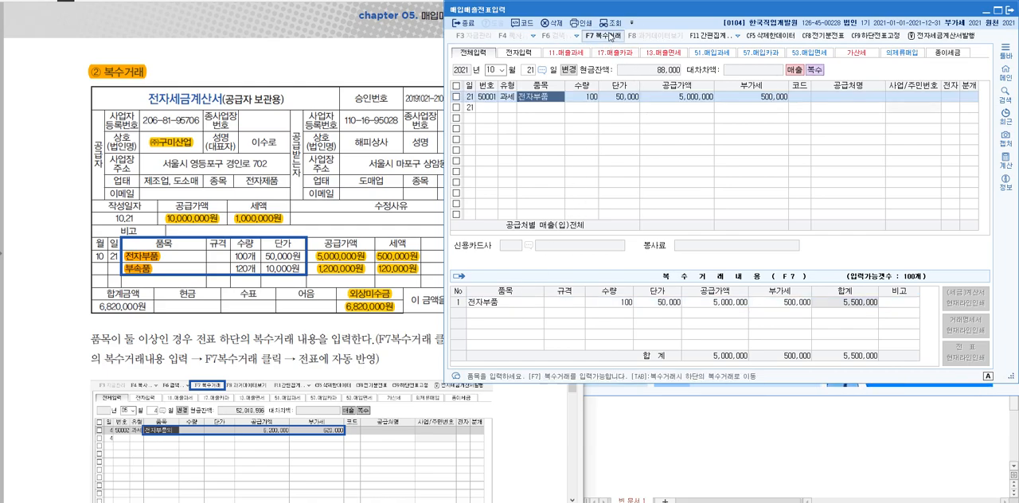
left_click(536, 307)
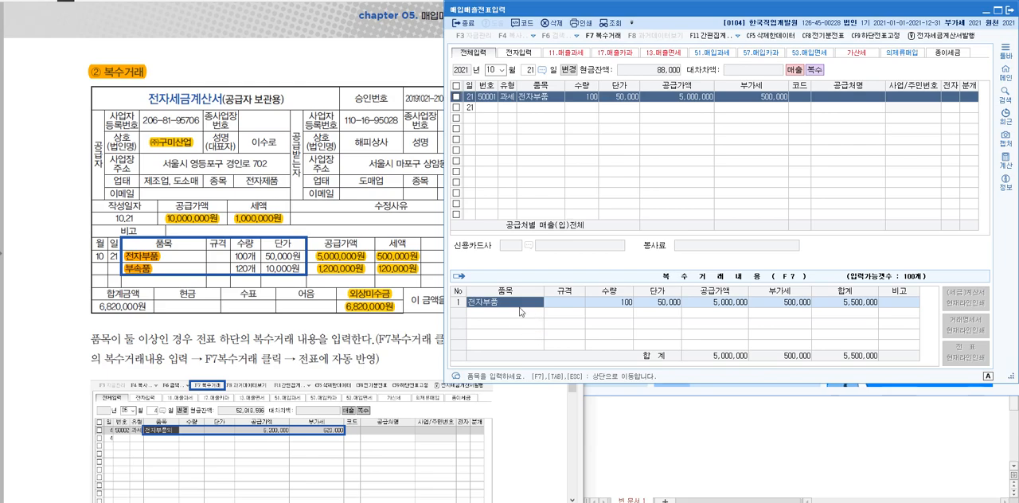
Add 부속품 as the second 복수거래 item with 수량 120 and 단가 10,000
key("Return")
key("Return")
key("Return")
key("Return")
key("Return")
key("Return")
key("Return")
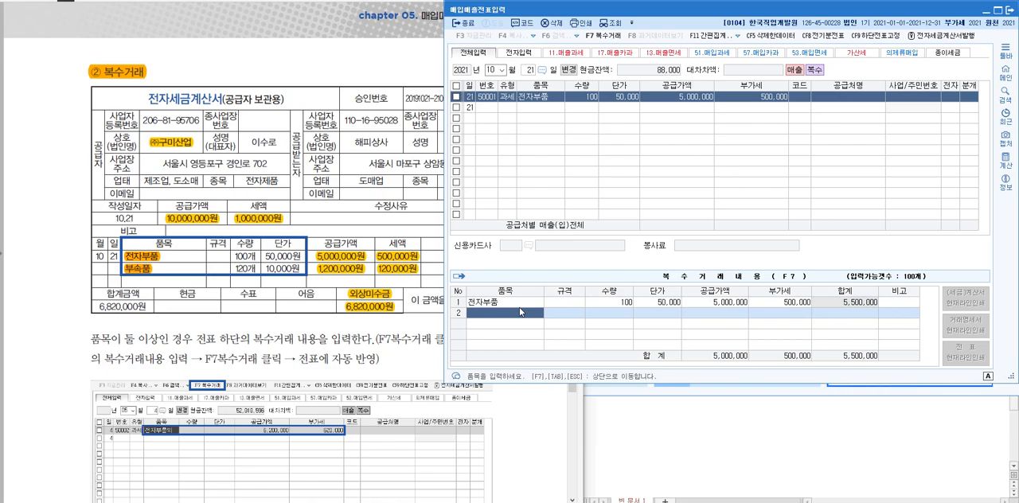
type("부속품")
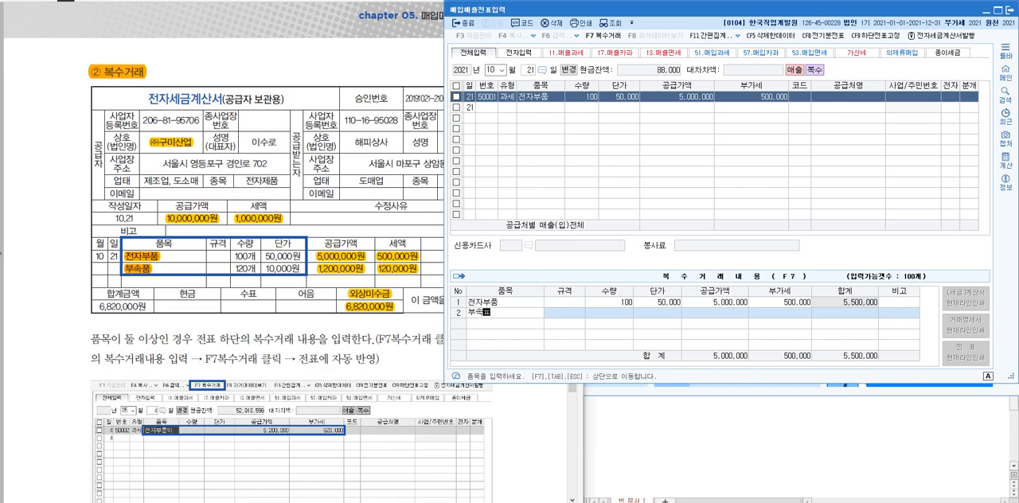
key("Return")
key("Return")
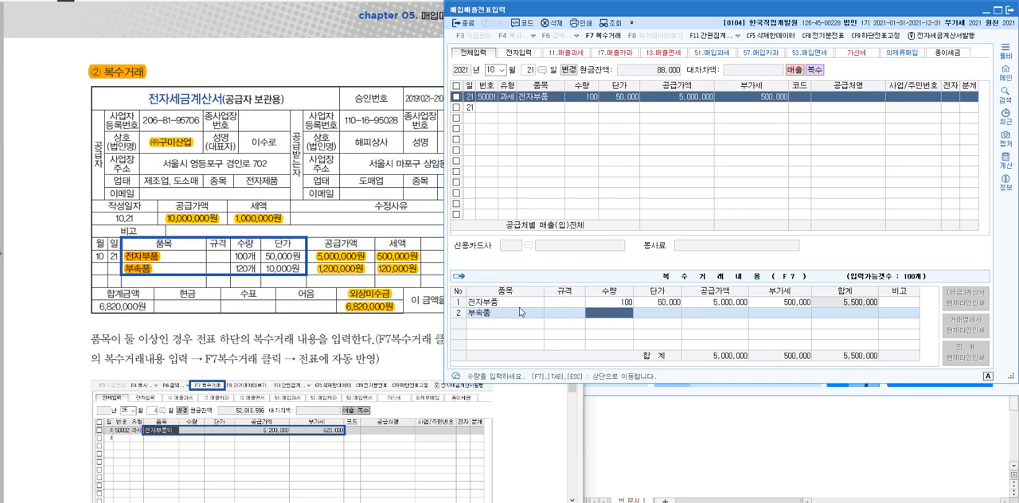
type("120")
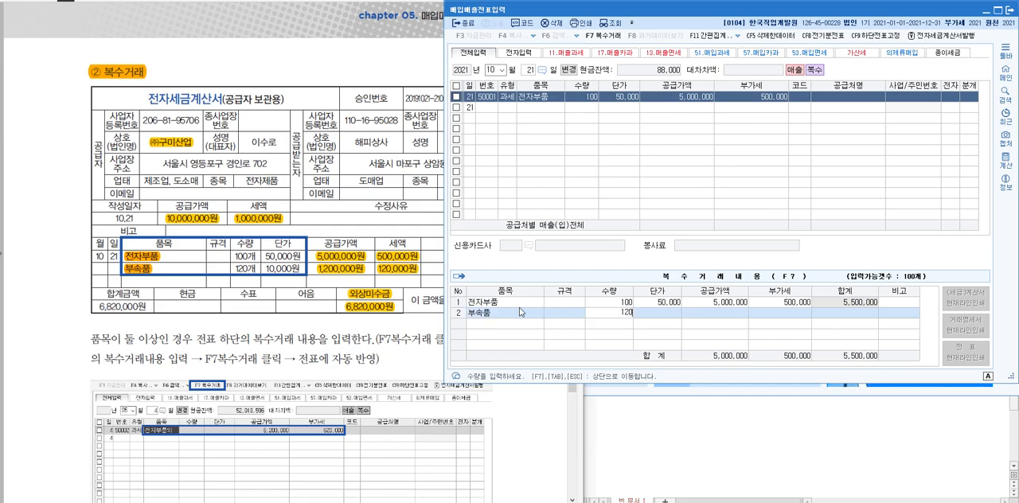
key("Return")
type("10,0")
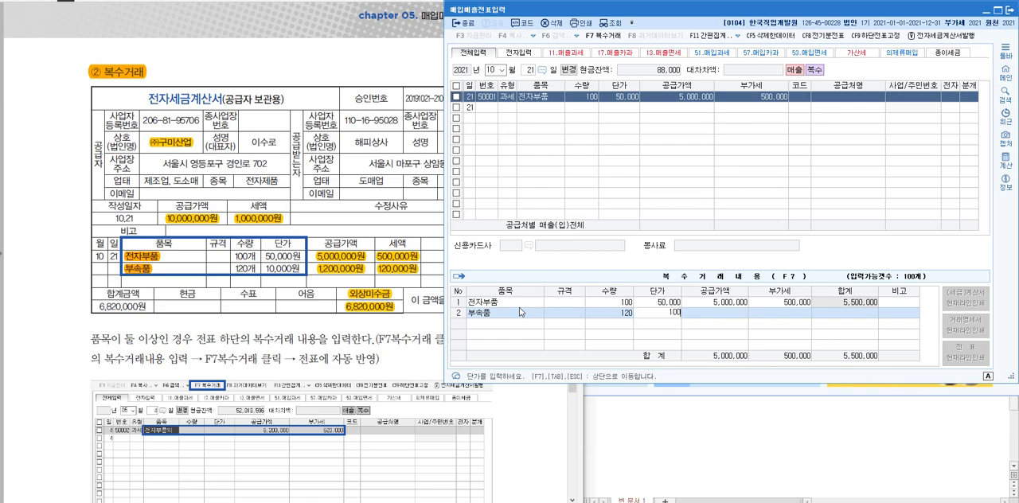
type("00")
key("Return")
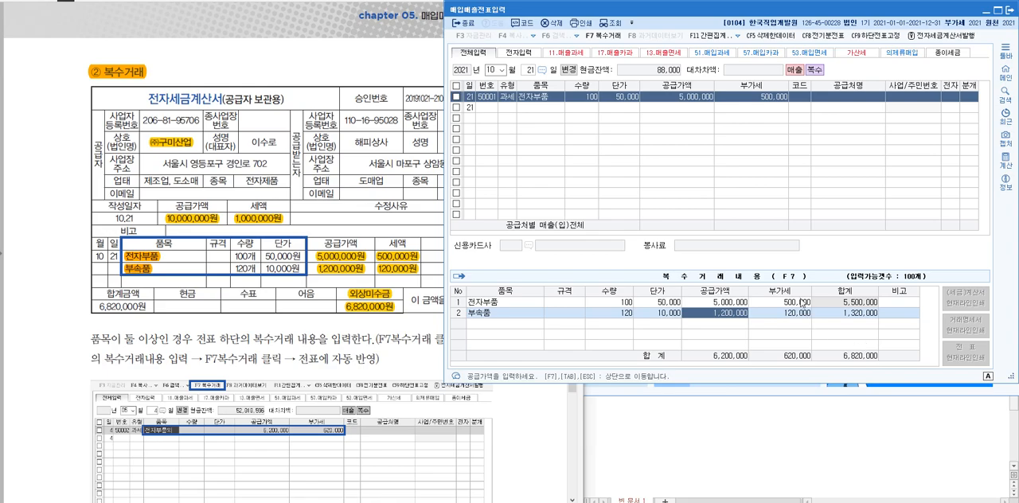
Carry both 복수거래 items over to the sale line and set its 거래처 to 00106 해피상사
left_click(806, 96)
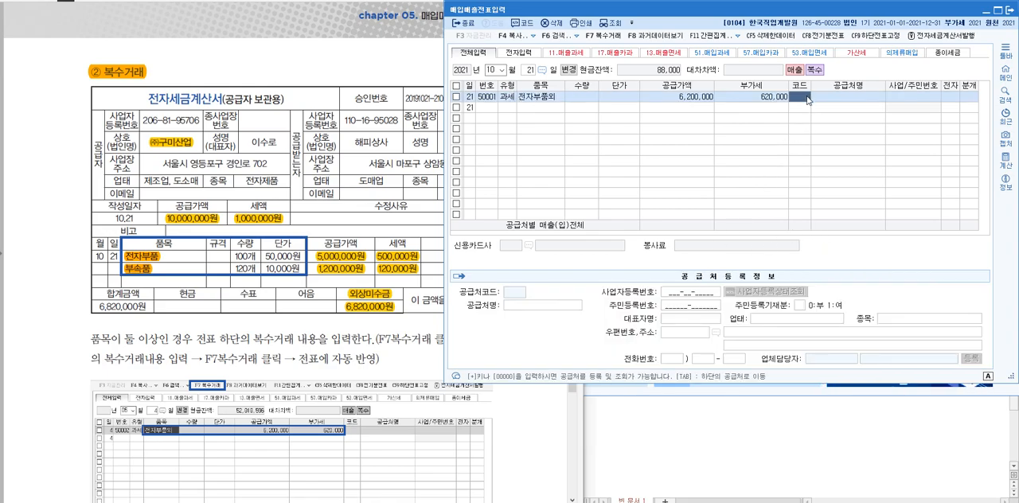
key("F2")
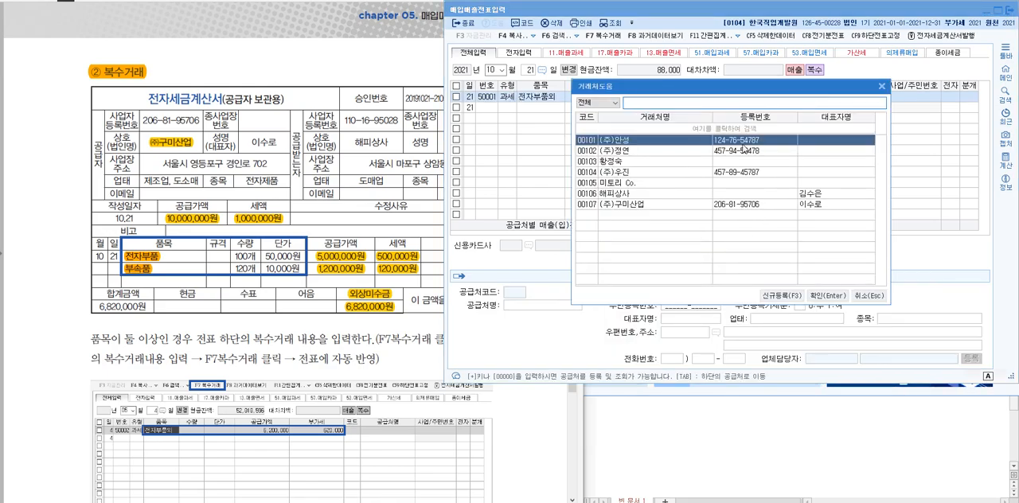
left_click(653, 193)
left_click(820, 296)
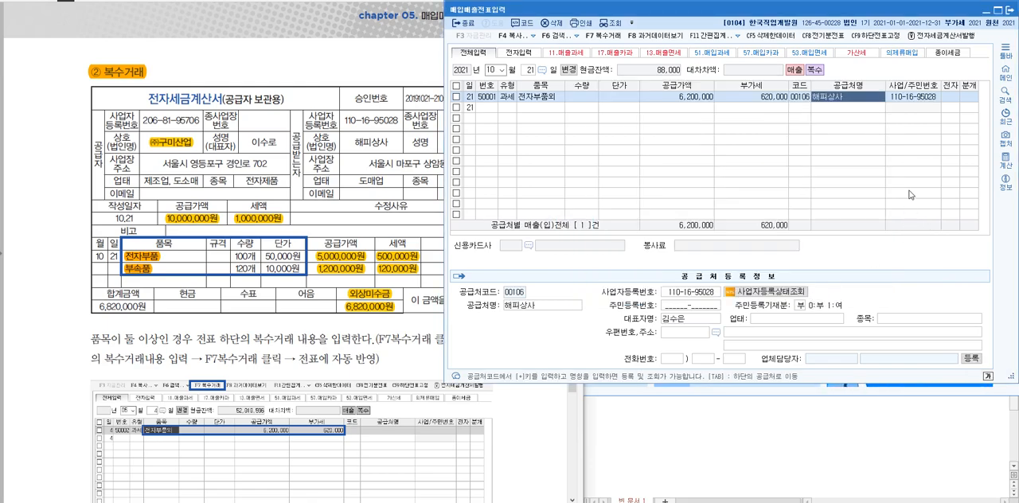
Mark the 해피상사 sale line as electronic (전자 여) and set its 분개 type to 혼합
left_click(950, 98)
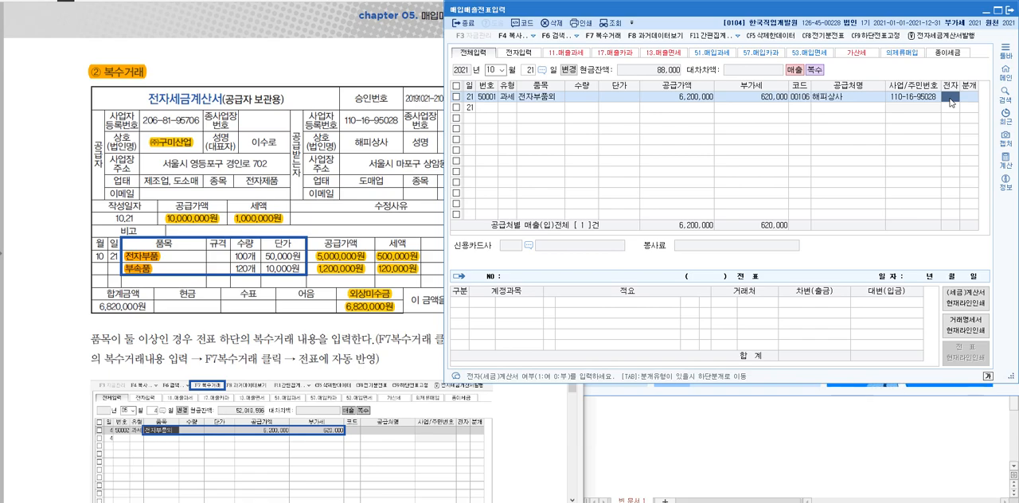
type("1")
key("Return")
type("3")
key("Return")
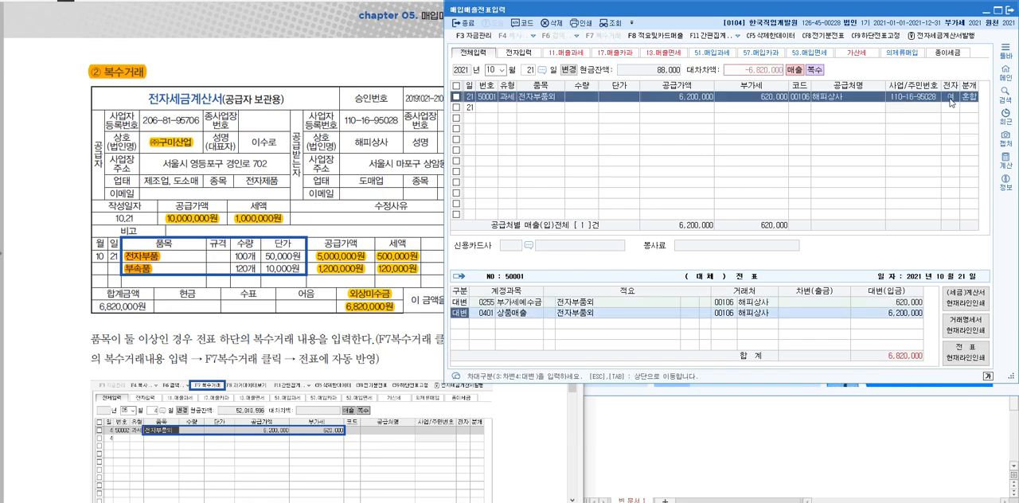
Add a 차변 line to the sale's journal entry for 0108 외상매출금 with 6,820,000
key("Down")
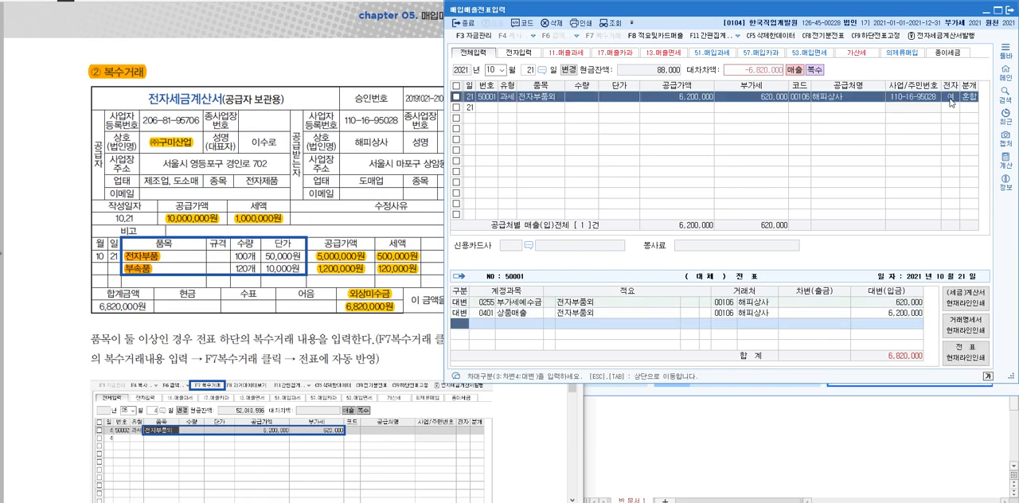
type("3")
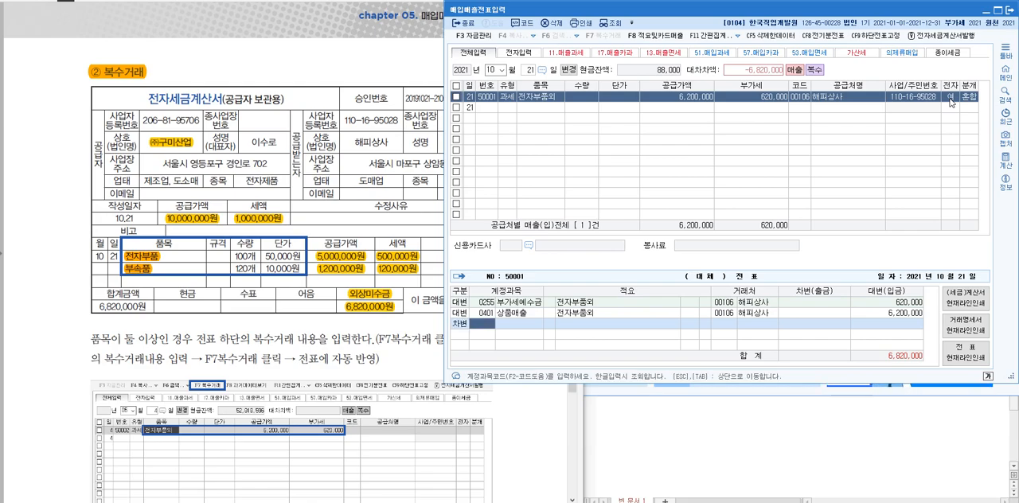
type("108")
key("Return")
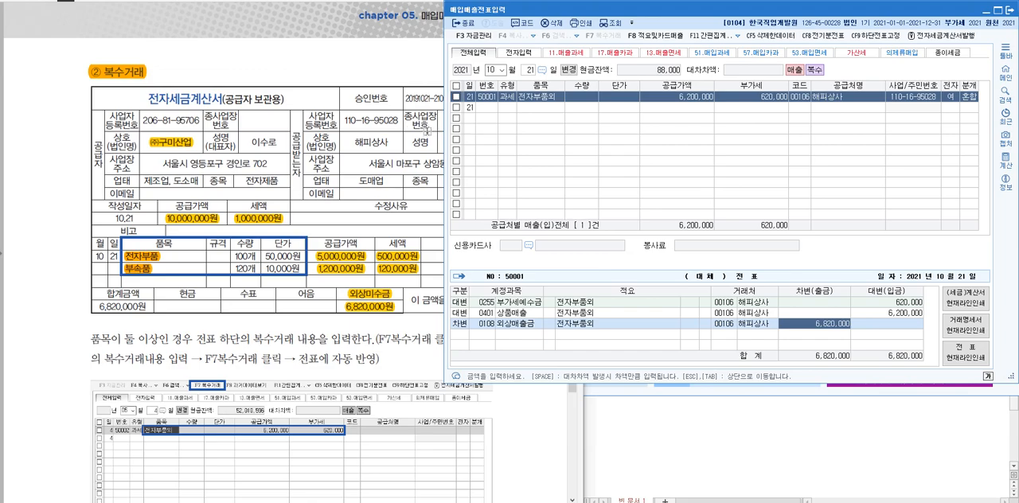
Start a 51.과세 purchase line on day 21 and enter 전자부품 as its first 복수거래 item
left_click(508, 108)
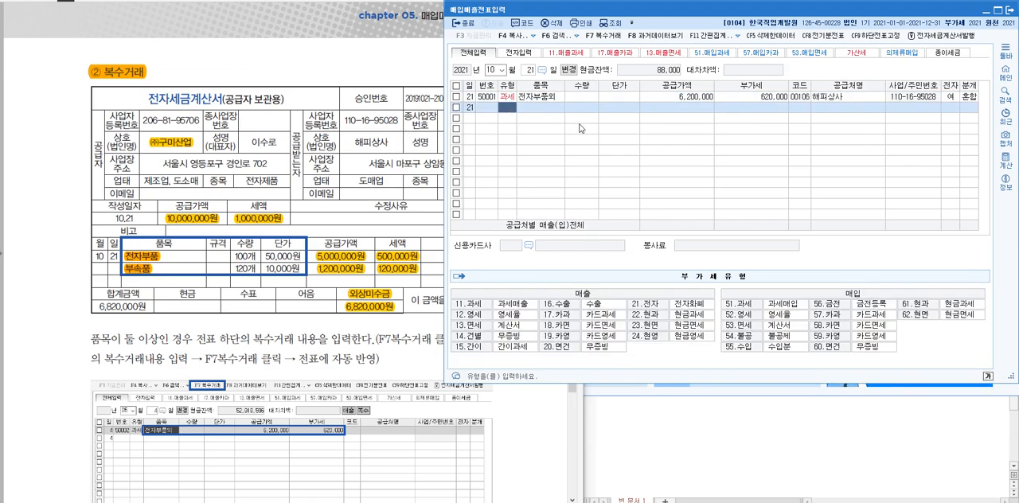
type("11")
key("Return")
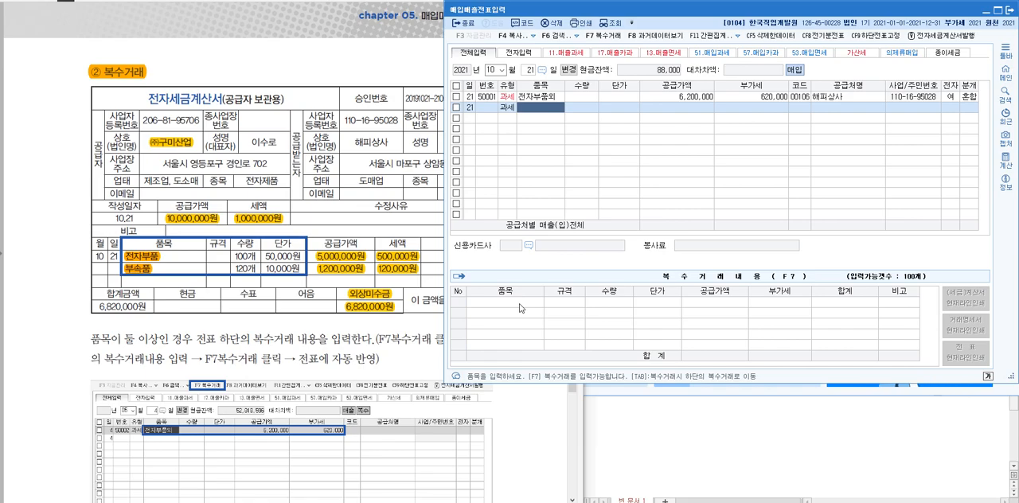
left_click(602, 36)
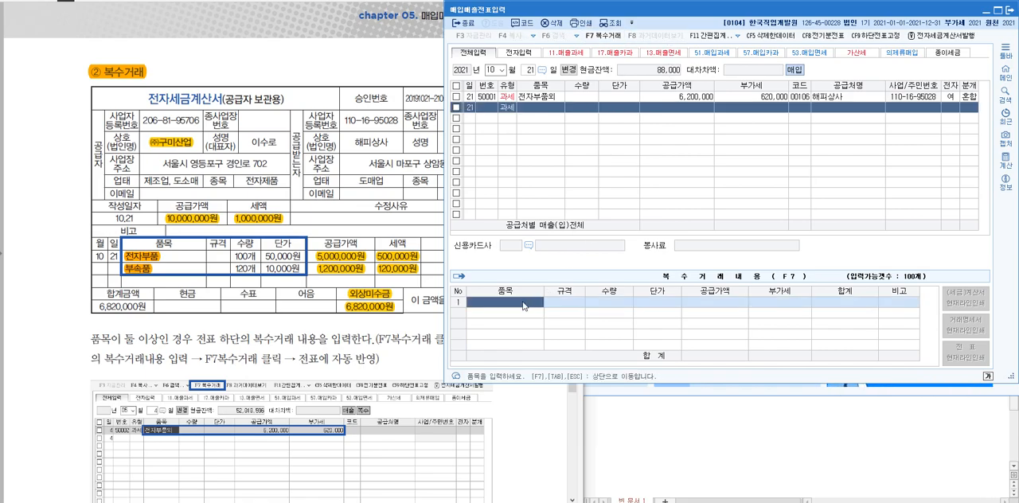
type("전자부품")
key("Return")
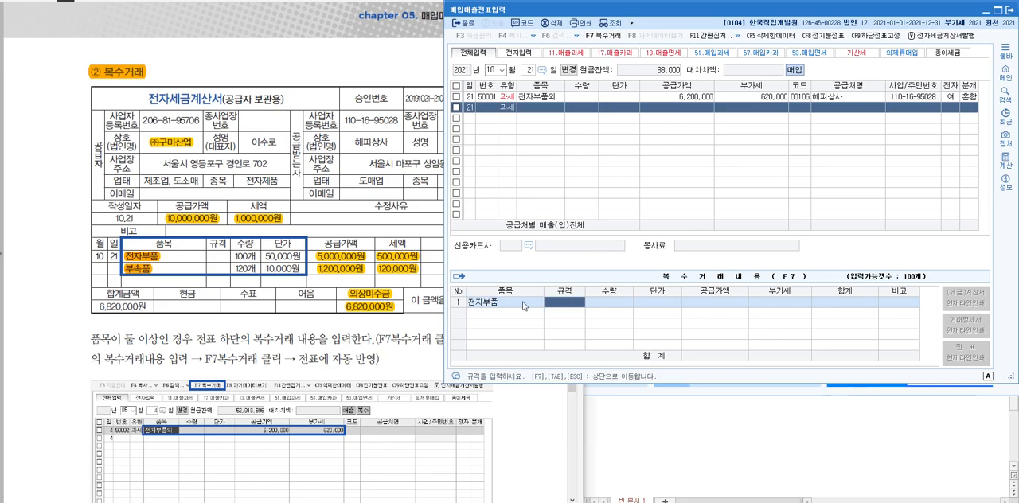
type("100")
key("Return")
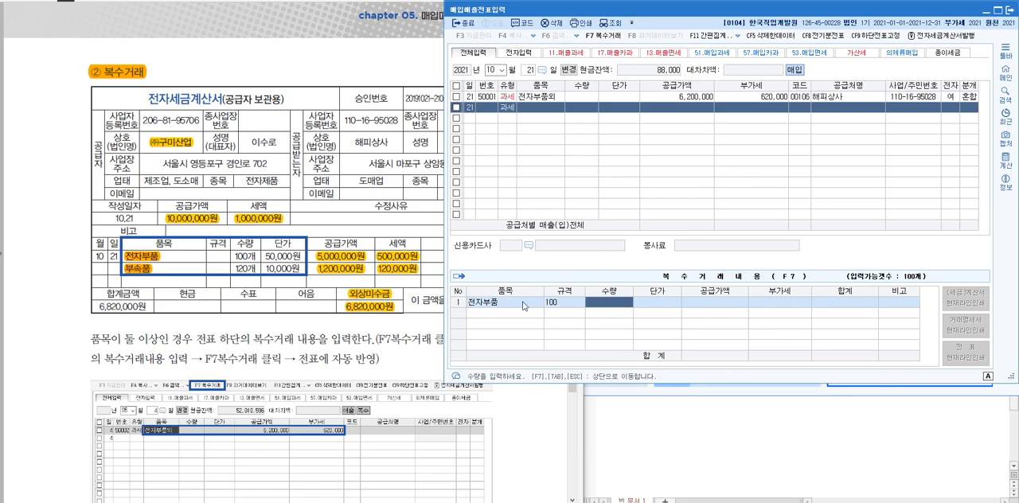
key("Left")
key("space")
key("Return")
key("Left")
type("100")
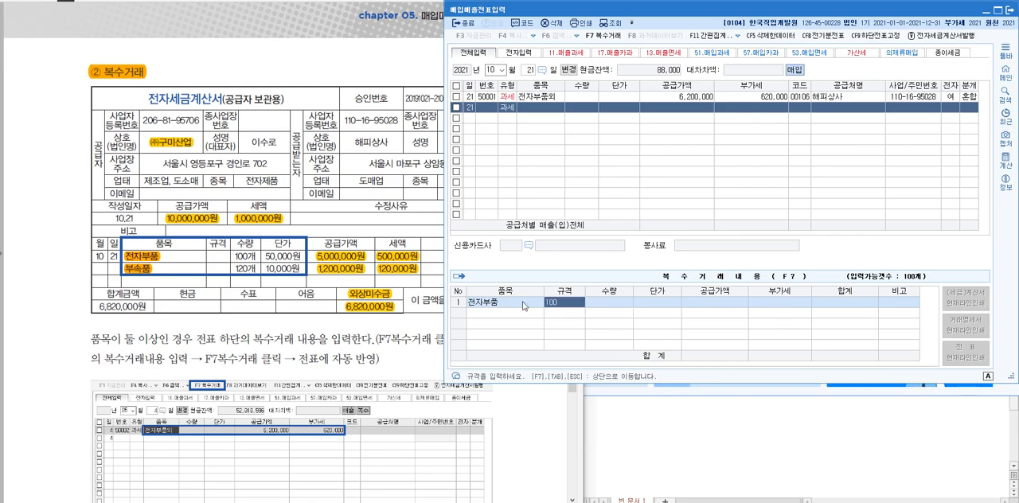
key("space")
key("Return")
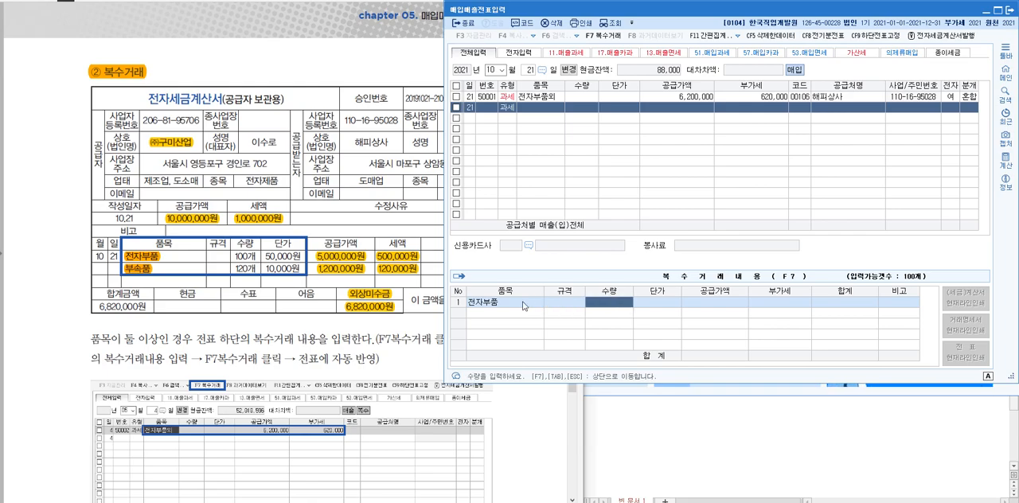
Set the 전자부품 item's 수량 to 100 and 단가 to 50,000
type("100")
key("Return")
type("50,0")
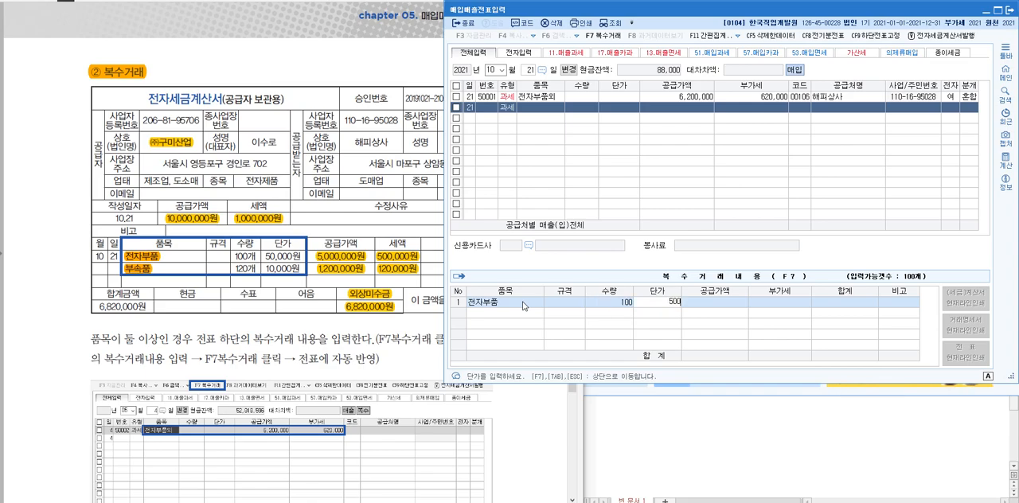
type("00")
key("Return")
key("Return")
key("Return")
key("Return")
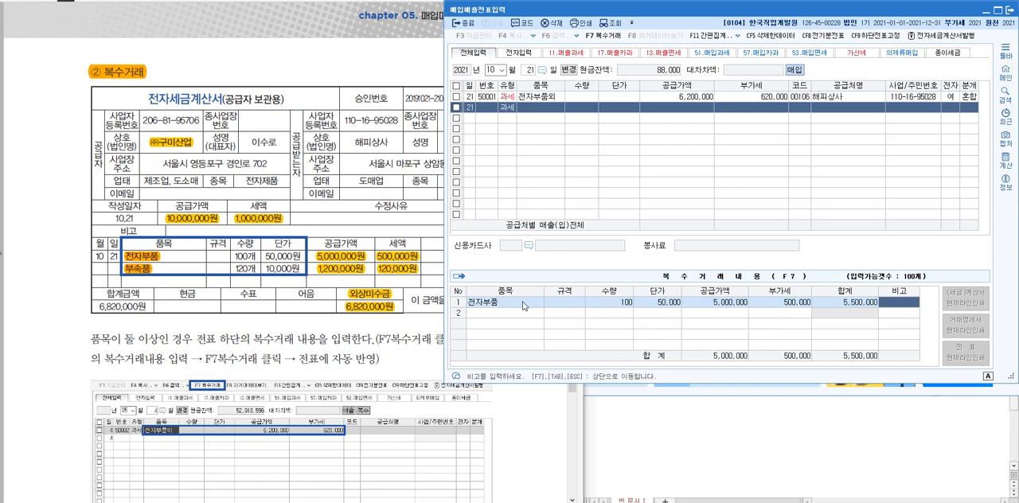
Add 부속품 as the purchase's second 복수거래 item with 수량 120 and 단가 10,000
type("부속품")
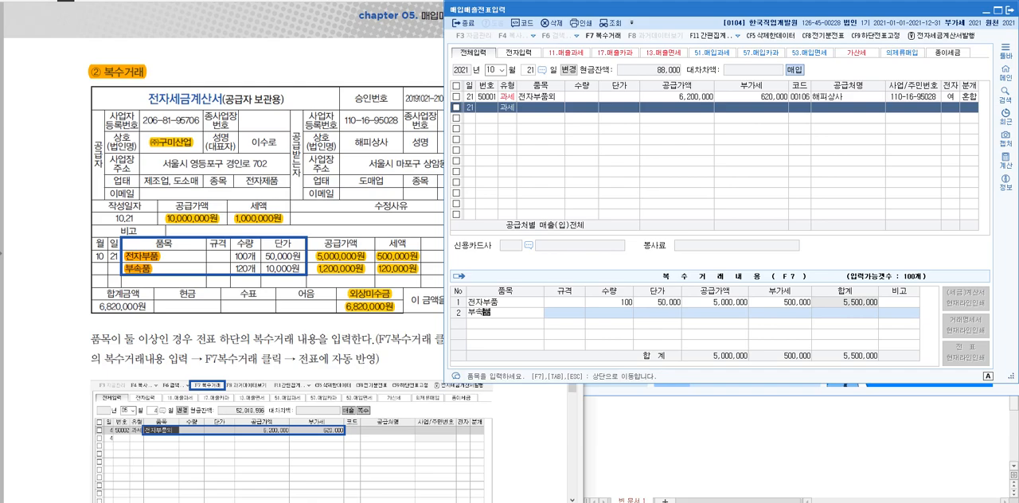
key("Return")
type("120")
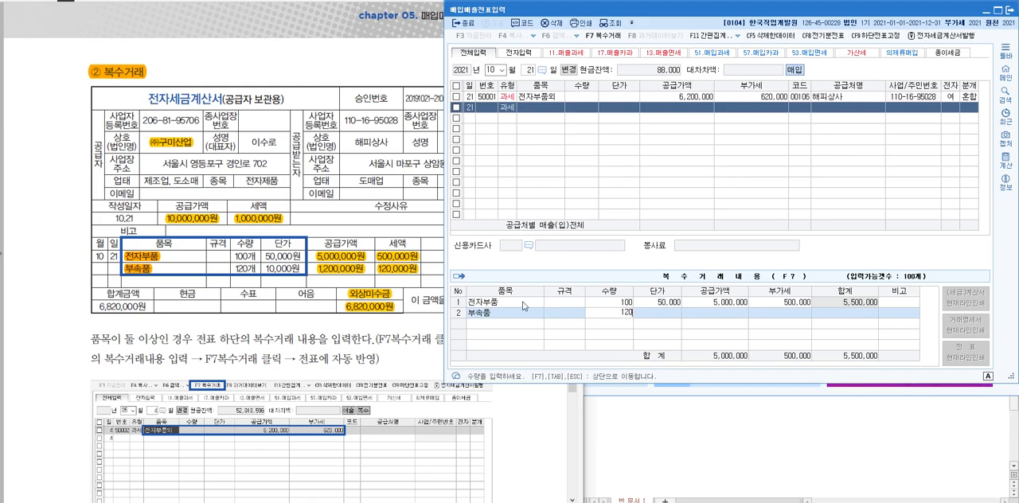
key("Return")
key("Return")
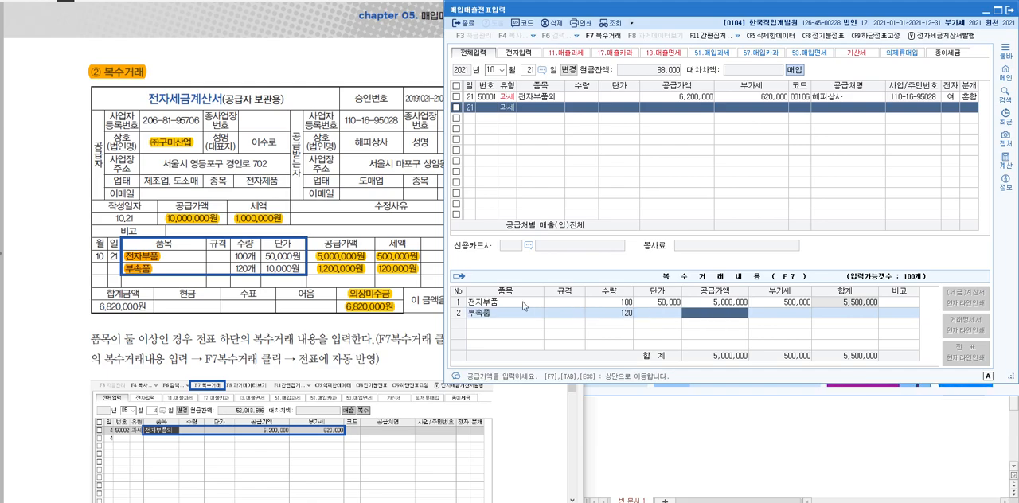
key("shift+Tab")
type("10")
key("Return")
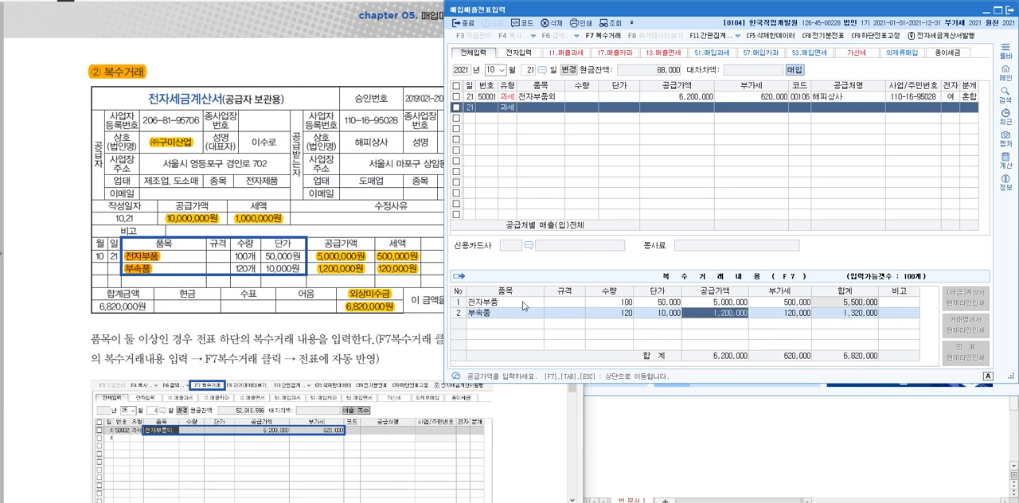
key("Return")
key("Return")
key("Return")
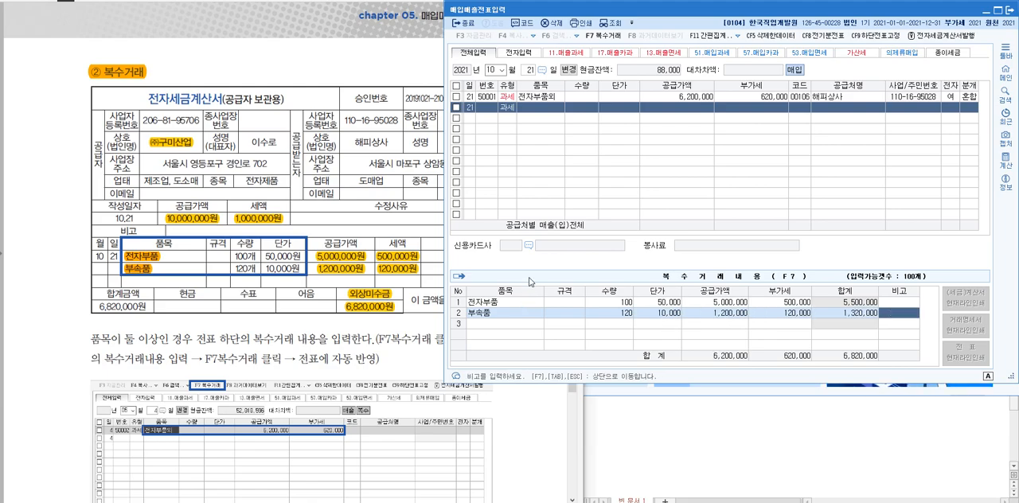
Carry the 복수거래 items over to the purchase line and set its 거래처 to (주)구미산업
key("Escape")
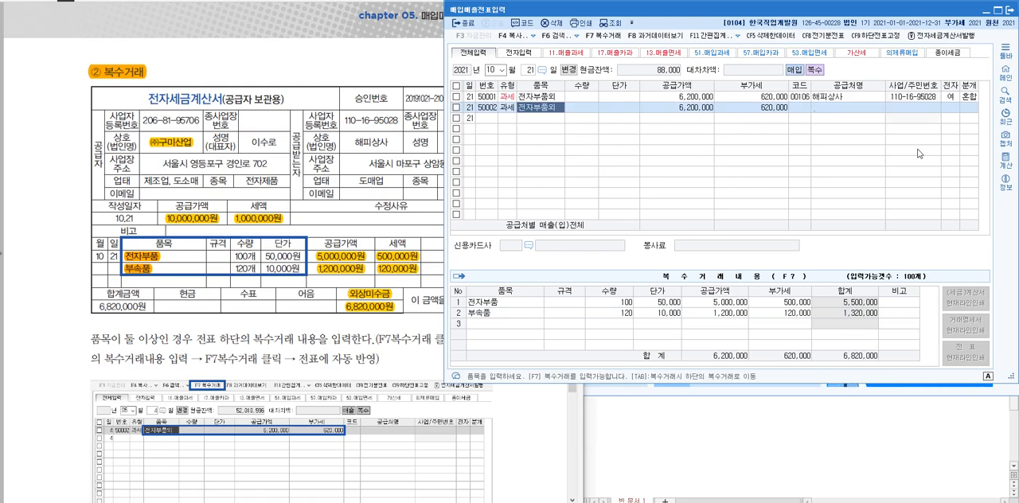
left_click(803, 108)
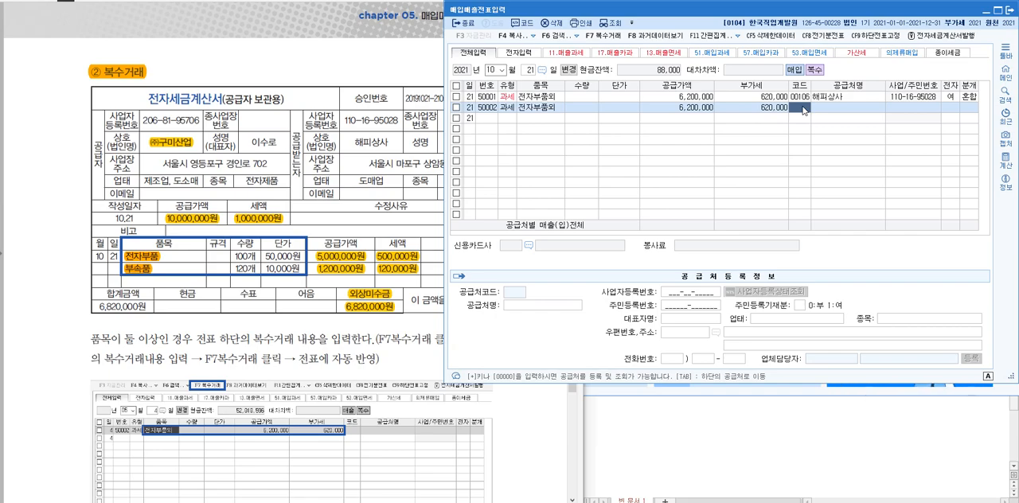
type("구미")
key("Return")
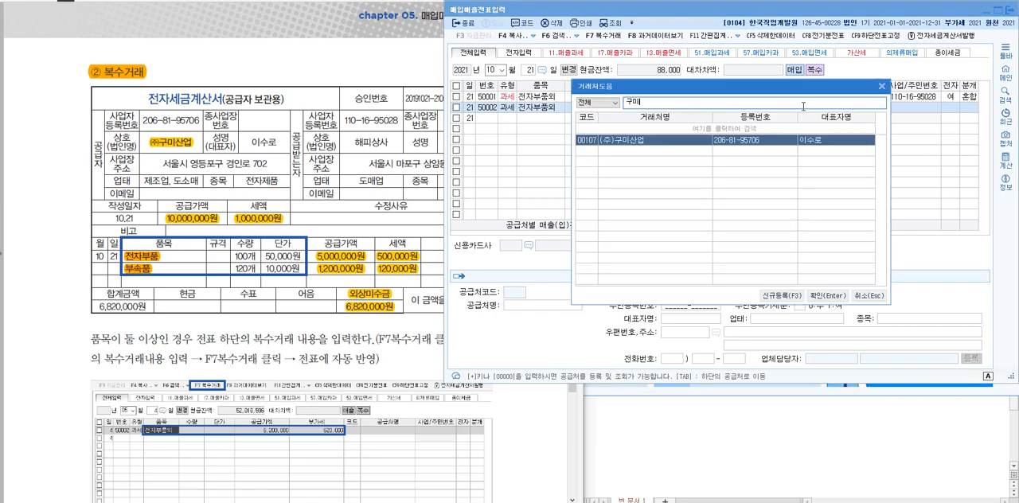
key("Return")
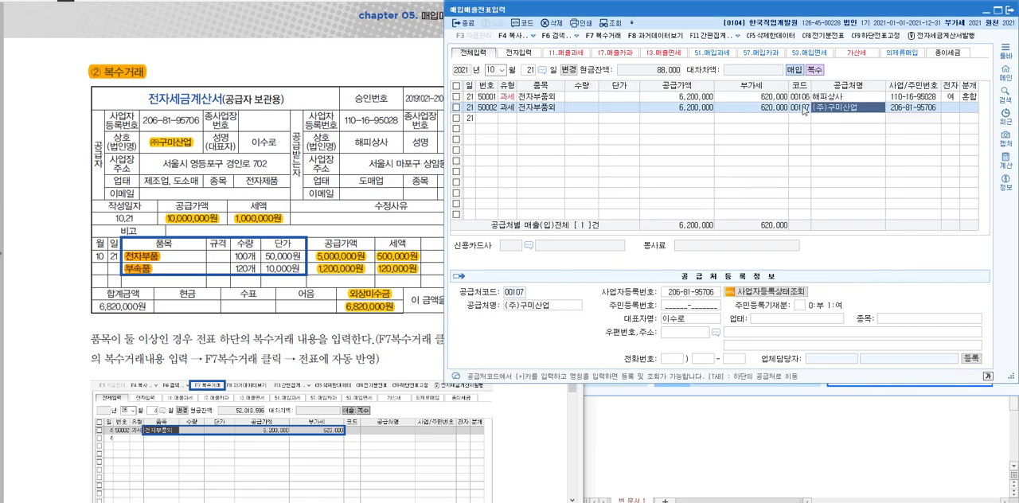
Mark the (주)구미산업 purchase line as electronic (전자 여) and set its 분개 type to 혼합
key("Return")
type("1")
key("Return")
type("3")
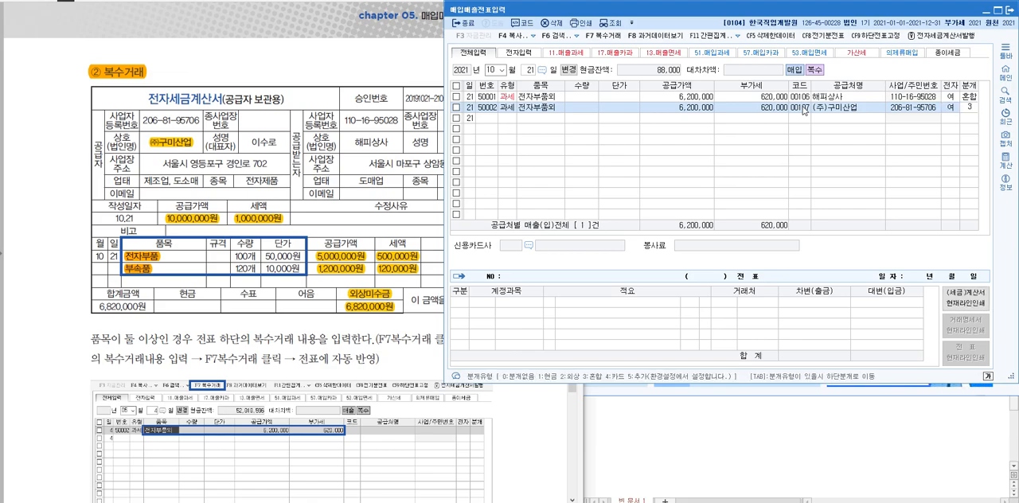
key("Return")
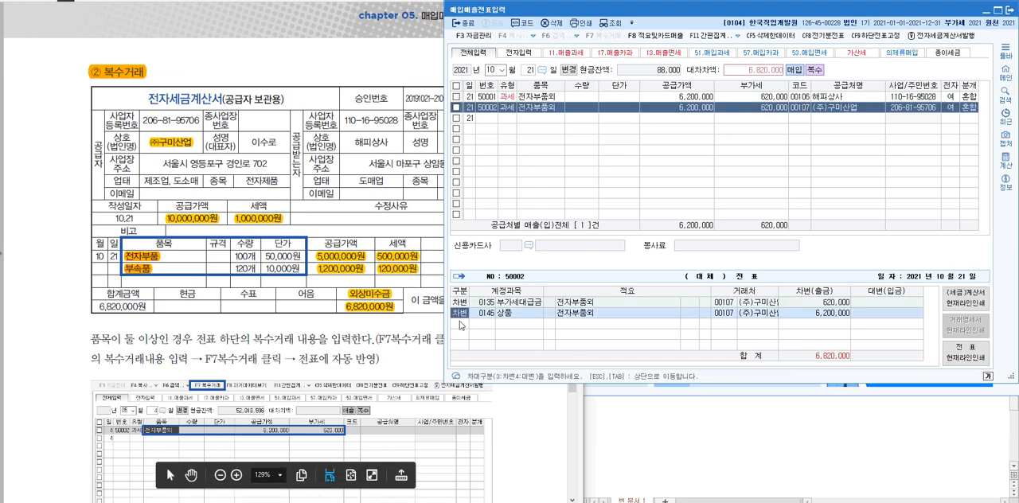
Add a 대변 line to the purchase's journal entry for 0251 외상매입금 with 6,820,000
type("4251")
key("Return")
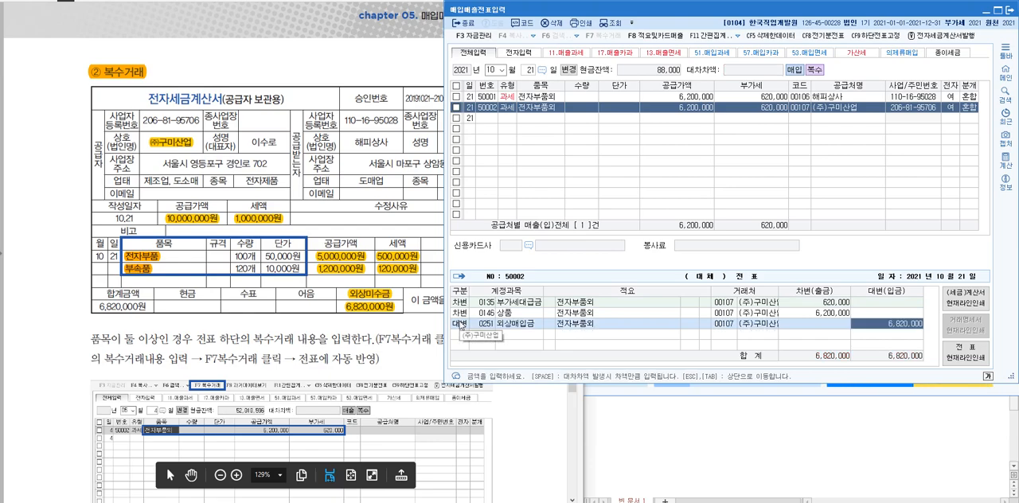
left_click(742, 324)
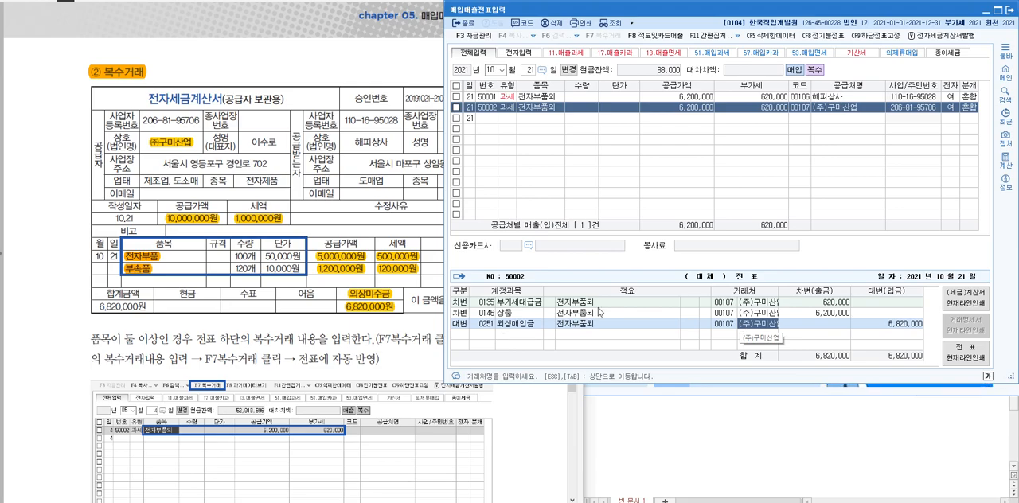
Add an October 21 건별 sale of 전자부품 with a VAT-inclusive 공급가액 of 1,100,000, following the textbook's 공급가액/부가세 section
left_click(76, 209)
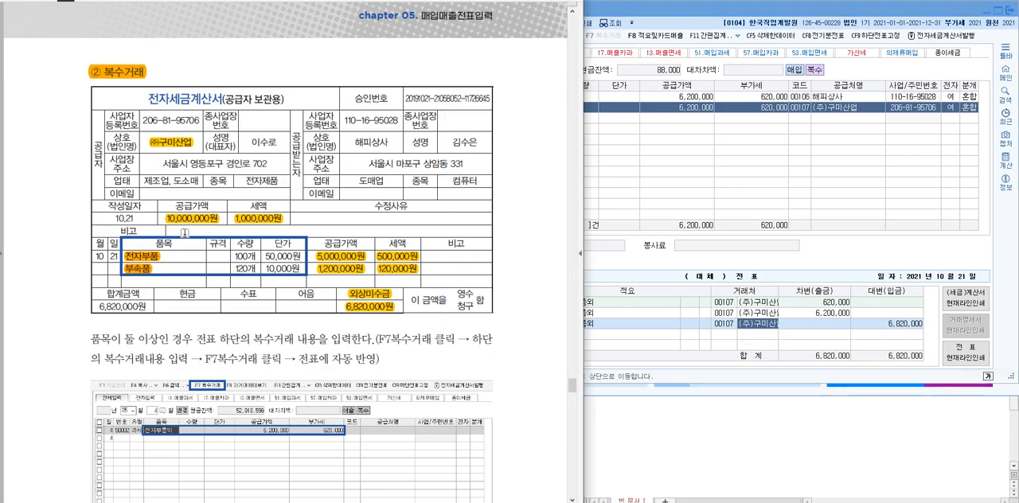
scroll(184, 233, "down", 10)
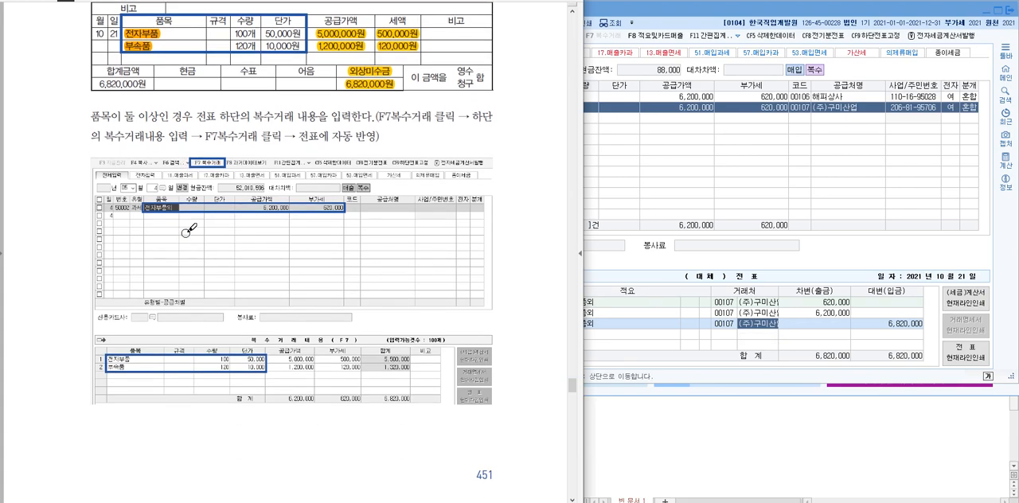
scroll(184, 232, "down", 5)
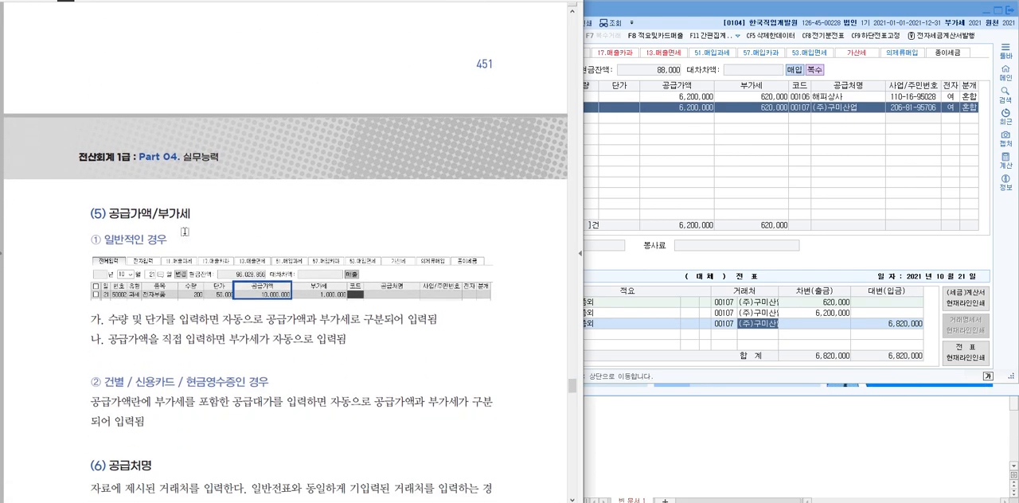
scroll(184, 231, "down", 3)
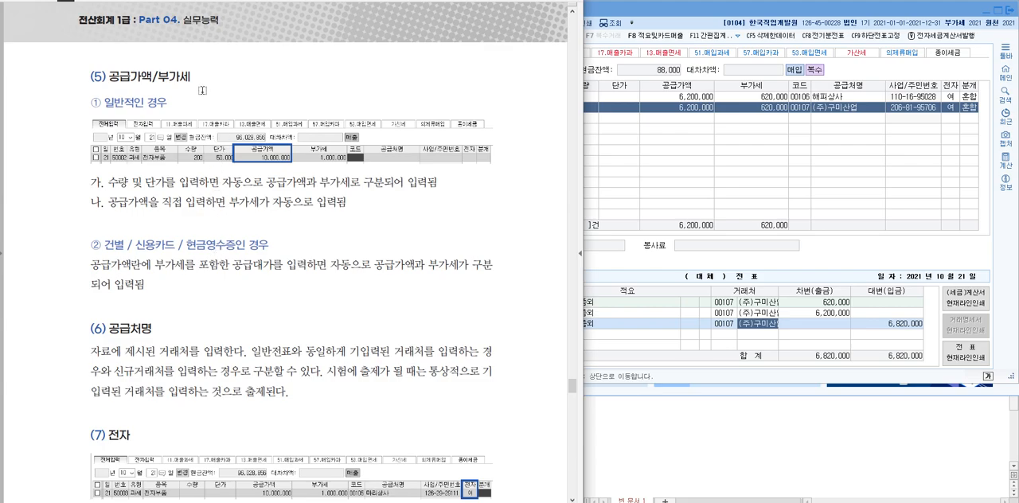
left_click(730, 203)
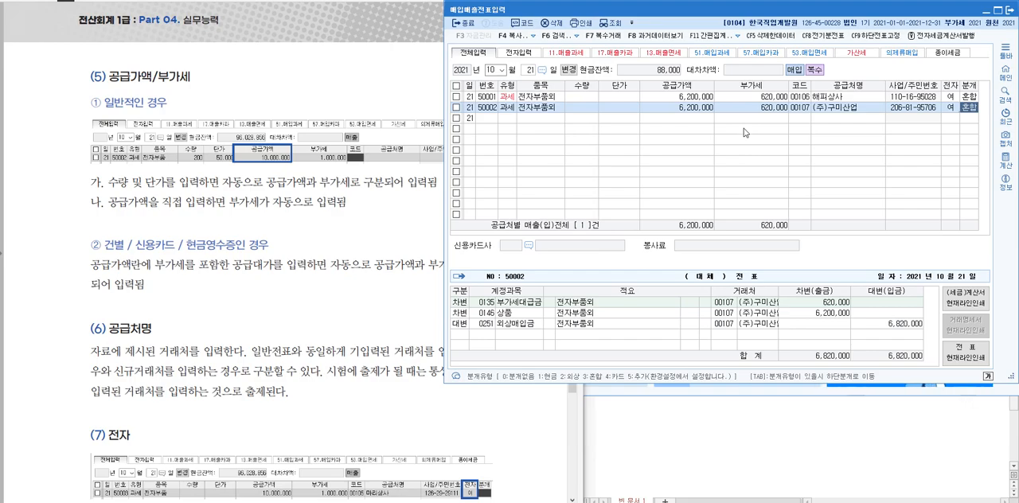
left_click(505, 121)
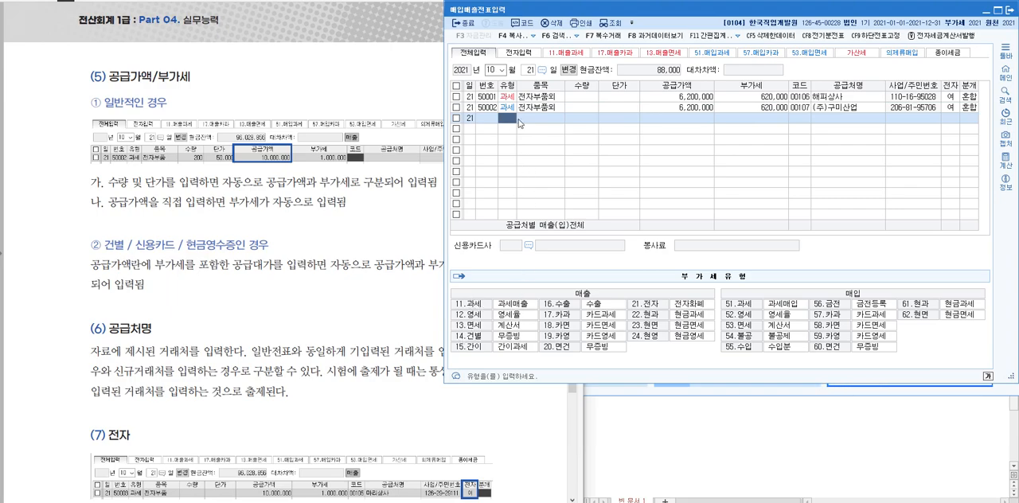
type("14")
key("Return")
type("전자부품")
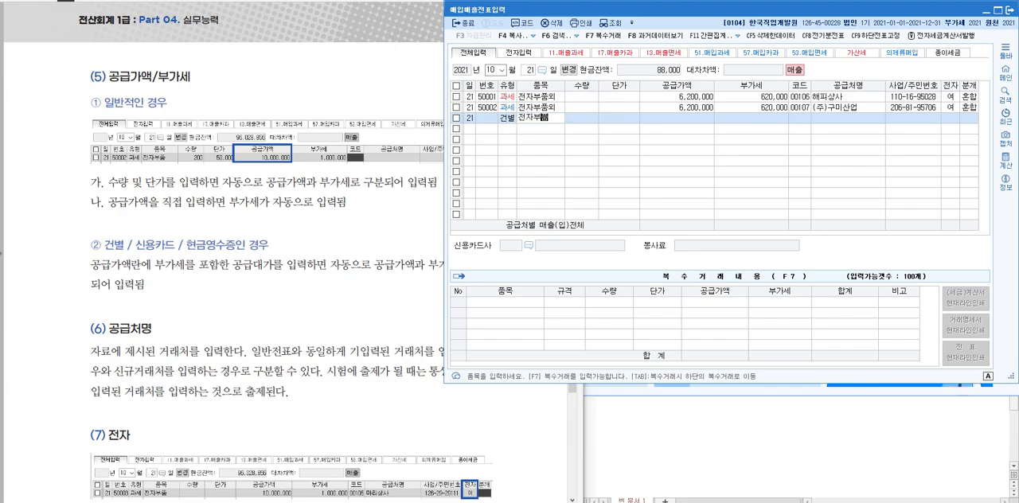
key("Return")
key("Return")
key("Return")
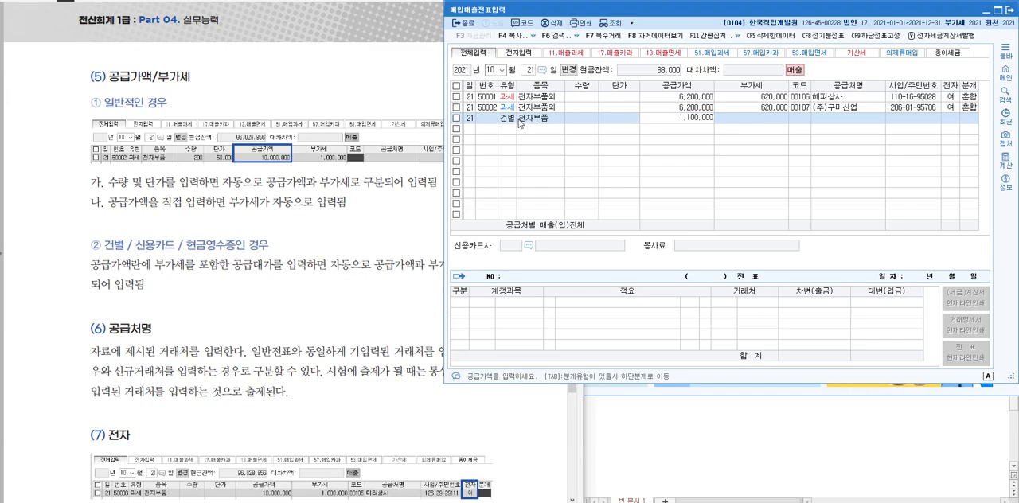
key("Return")
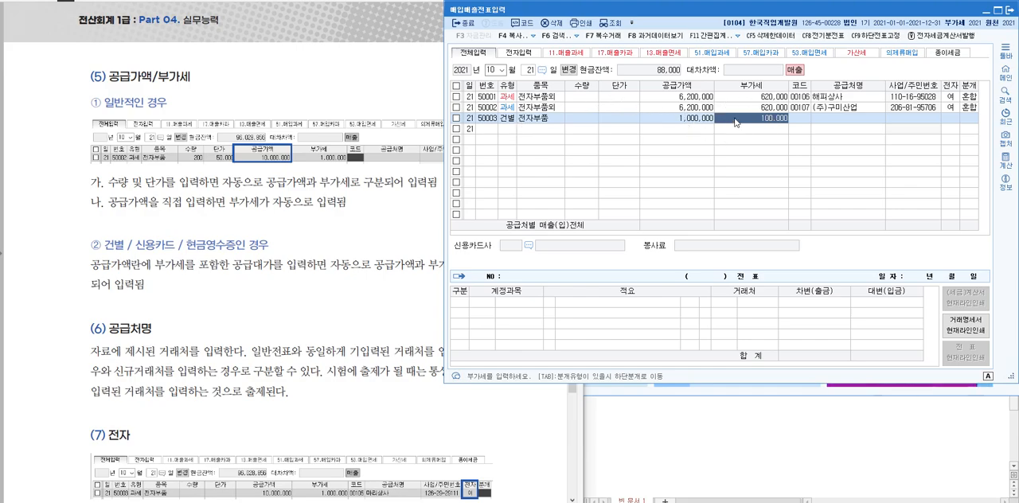
Add a 과세 sale (type 11) line without 품목 for comparison, with a 공급가액 of 1,000,000 excluding VAT
left_click(519, 128)
type("11")
key("Return")
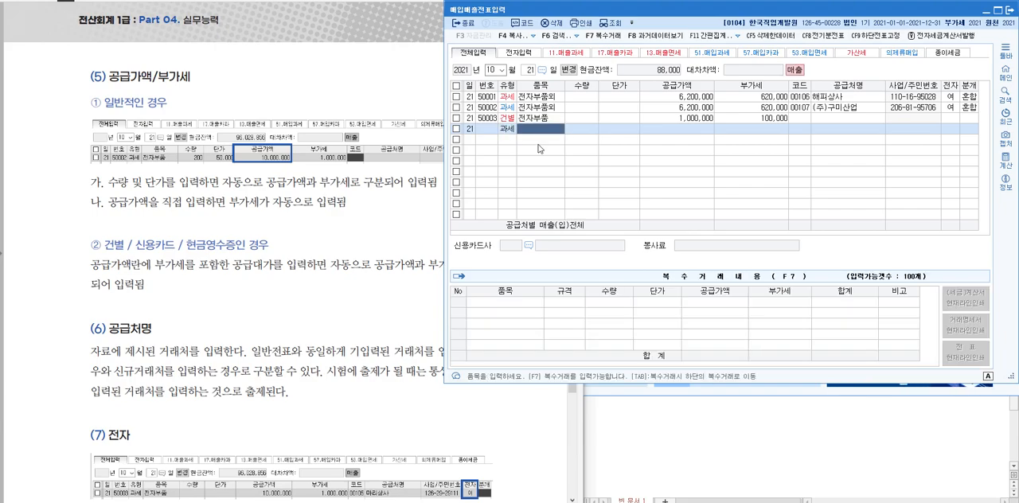
key("Return")
type("1000")
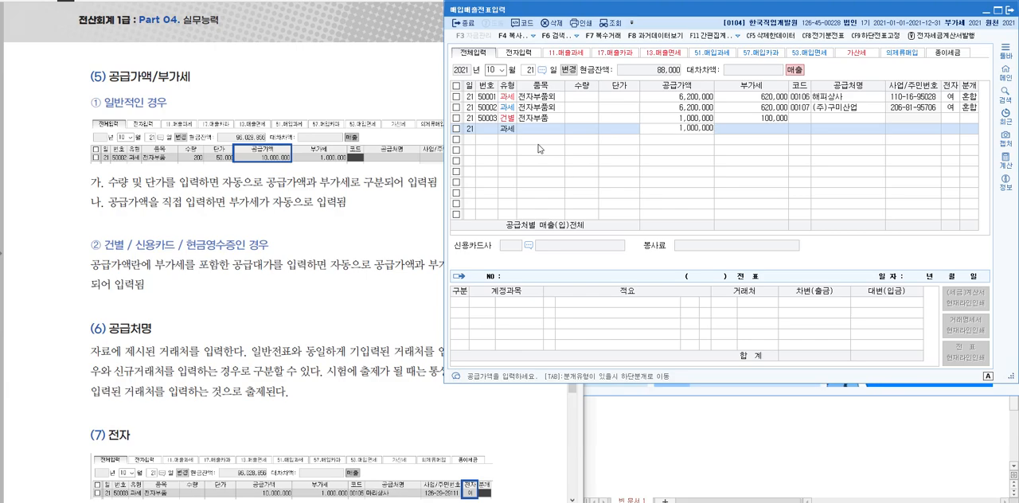
key("Return")
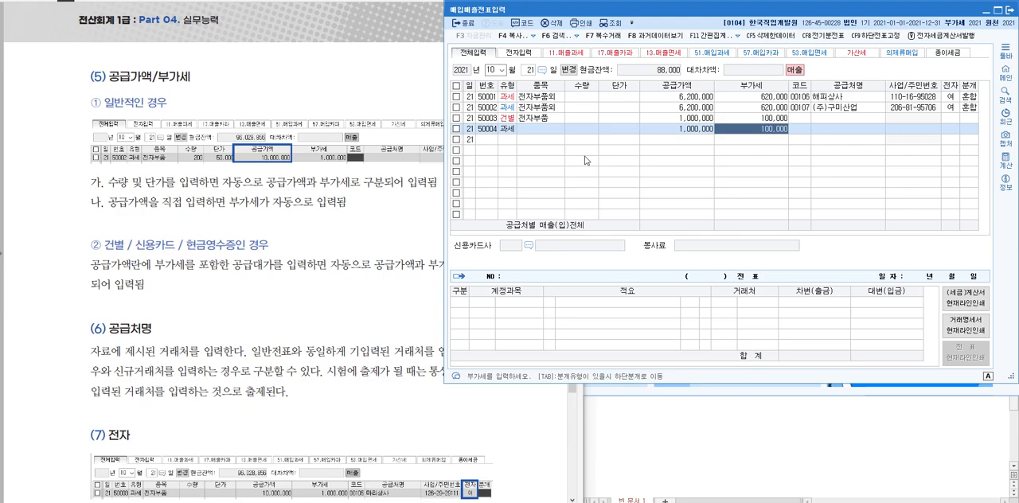
Add a second 건별 sale (type 14) line without 품목, entering the VAT-inclusive 공급가액 1,100,000
left_click(509, 142)
type("14")
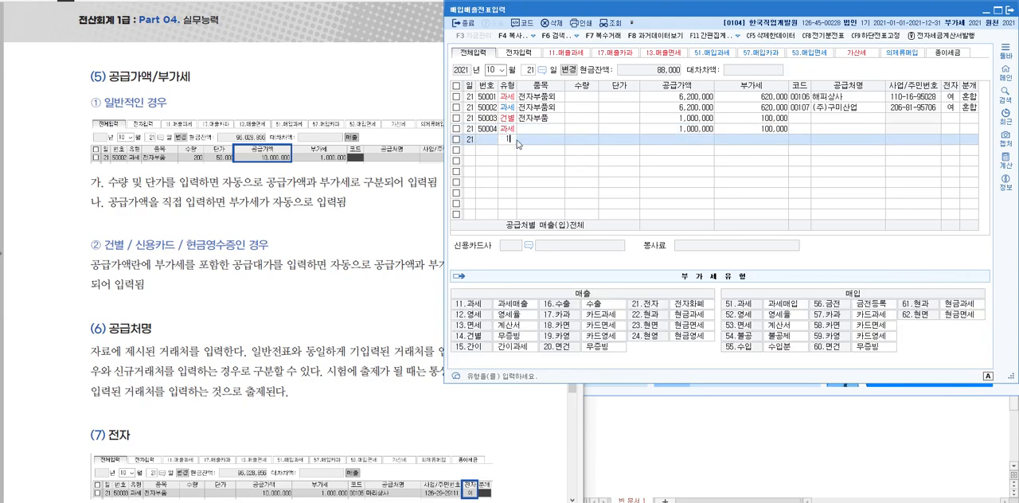
key("Return")
key("Return")
type("1,100,000")
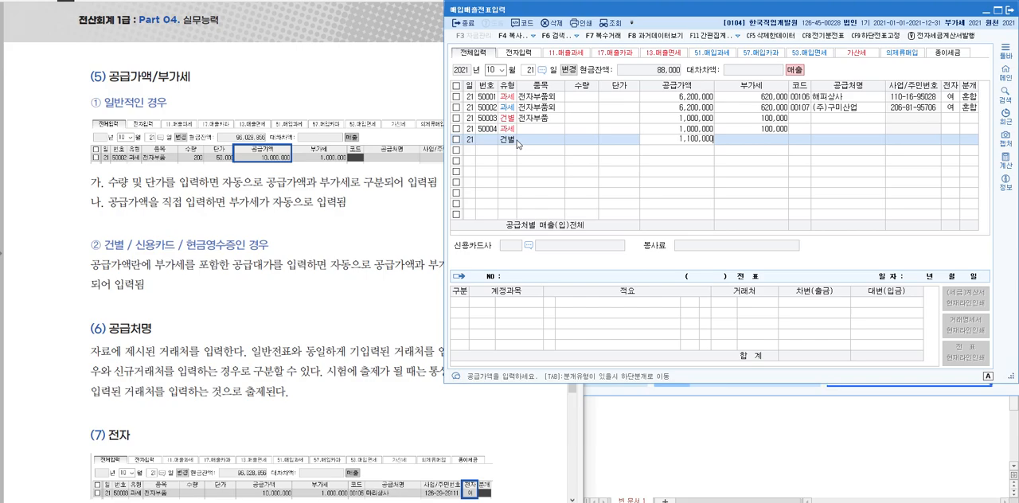
key("Return")
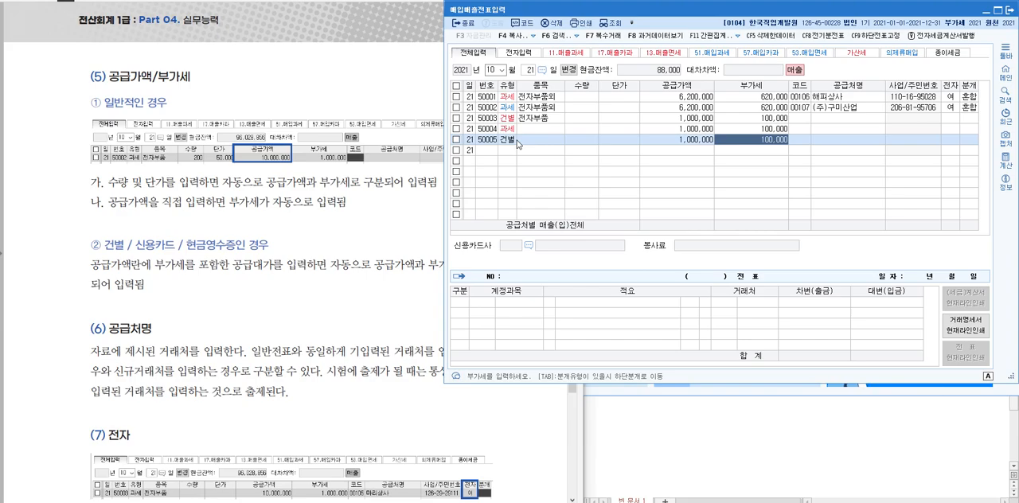
Add a 카과 sale (type 17) line with the VAT-inclusive 공급가액 2,200,000
key("Return")
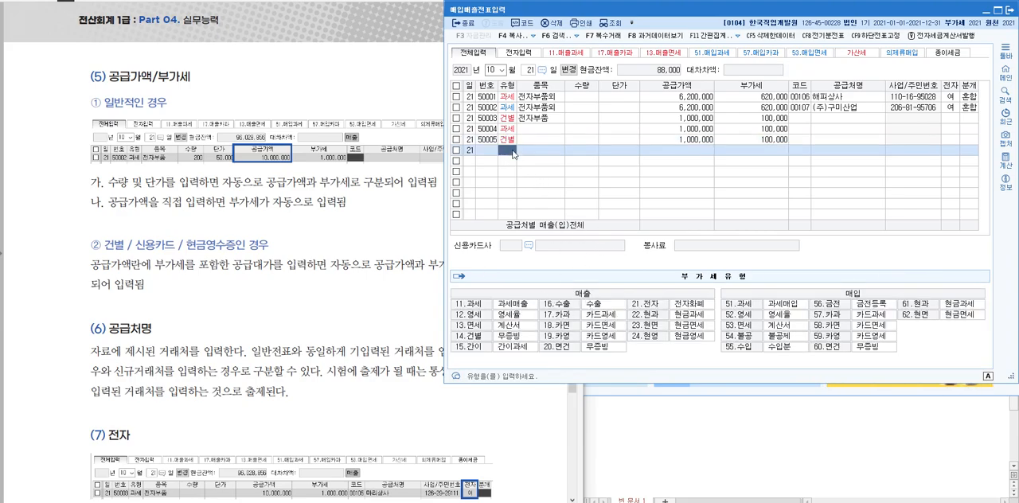
type("17")
key("Return")
key("Return")
key("Return")
key("Return")
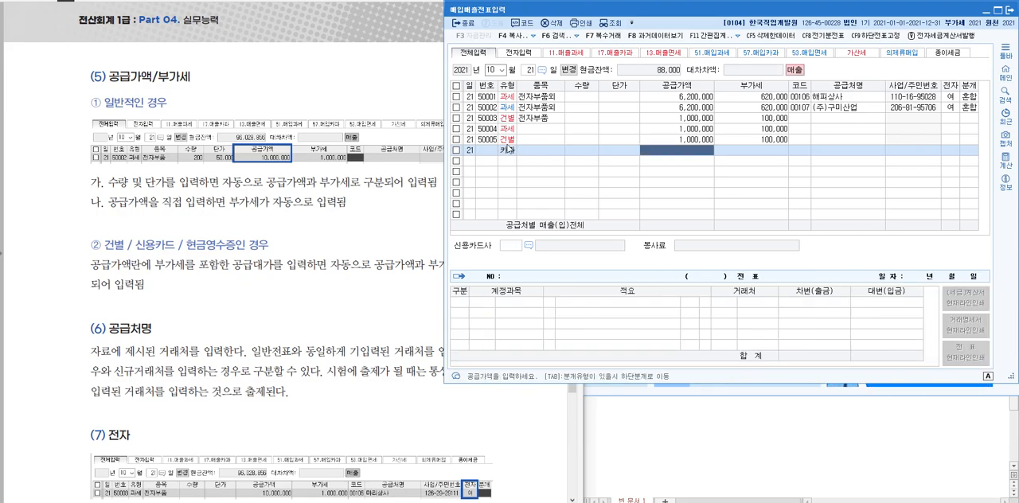
type("220,000")
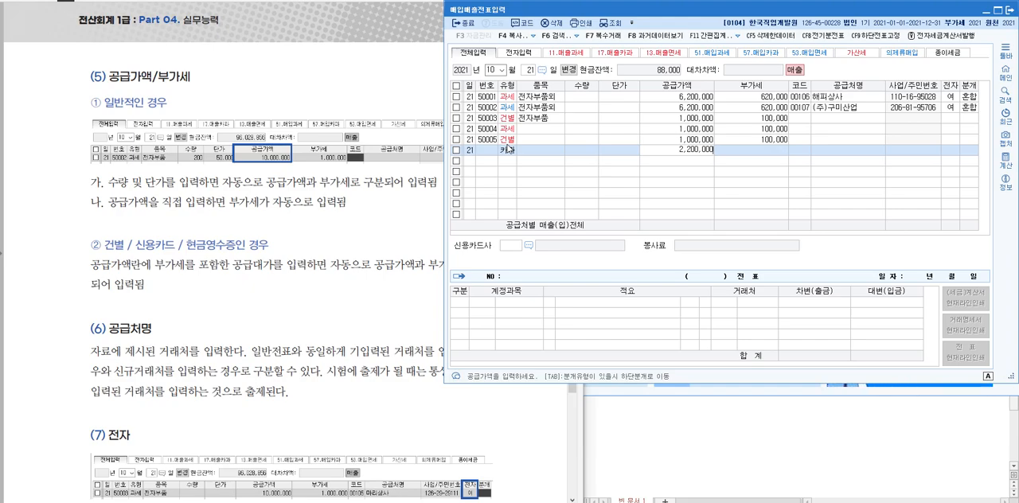
key("Return")
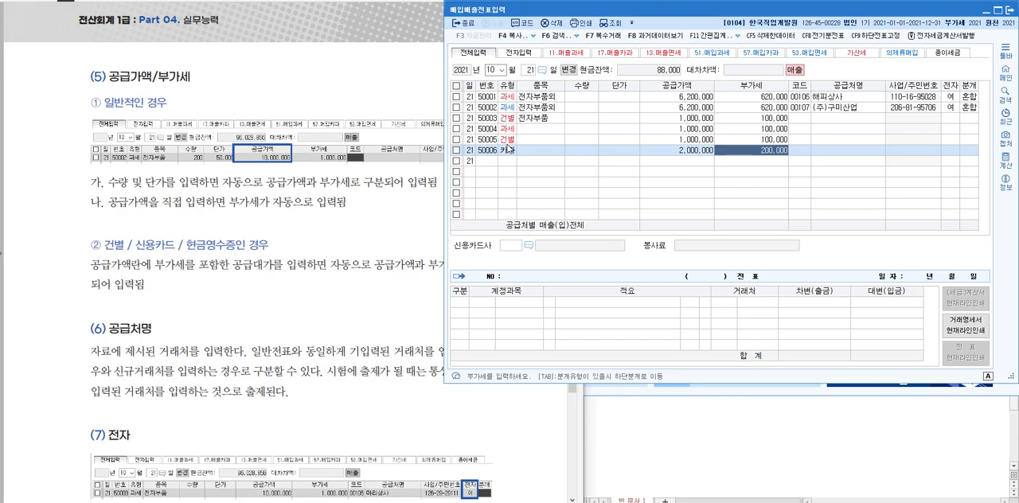
Add a 현과 sale (type 22) line with the VAT-inclusive 공급가액 3,300,000
key("Return")
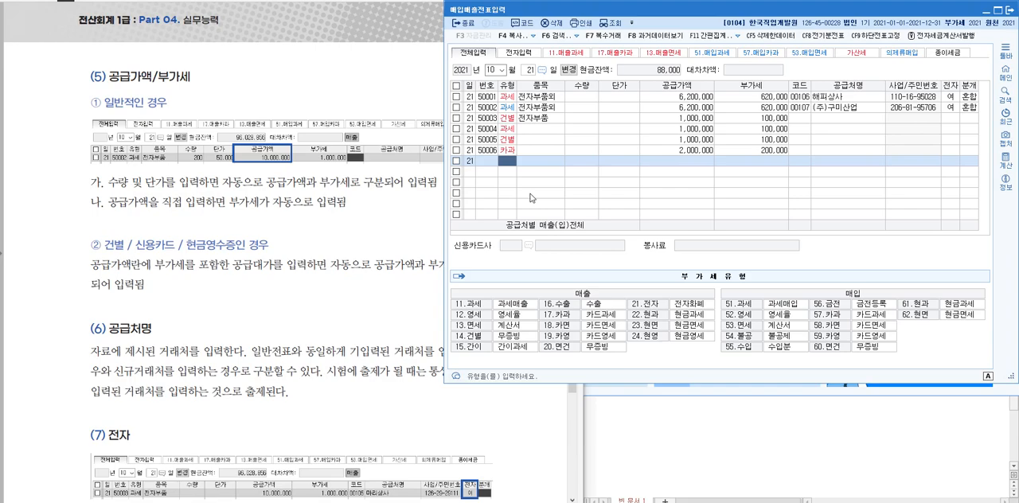
type("61")
key("Return")
key("Return")
type("3")
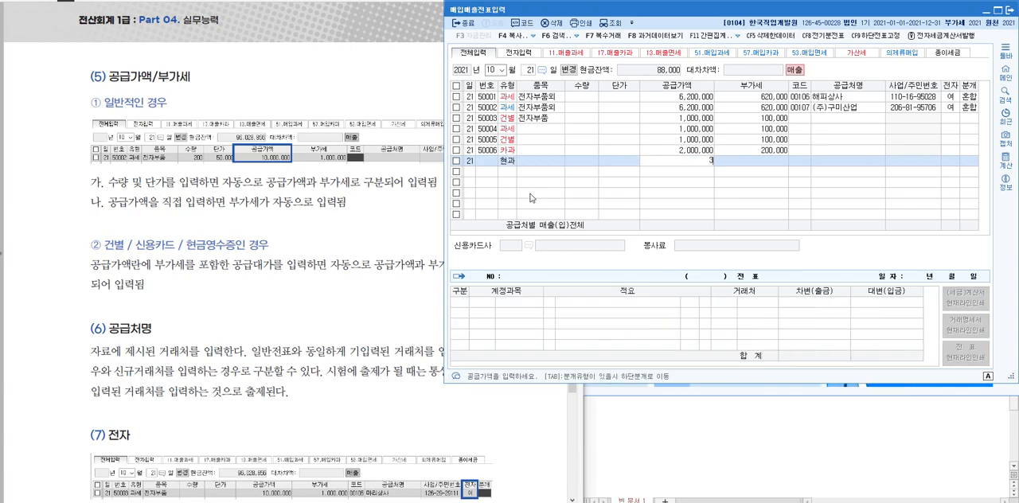
type("3000000")
key("Return")
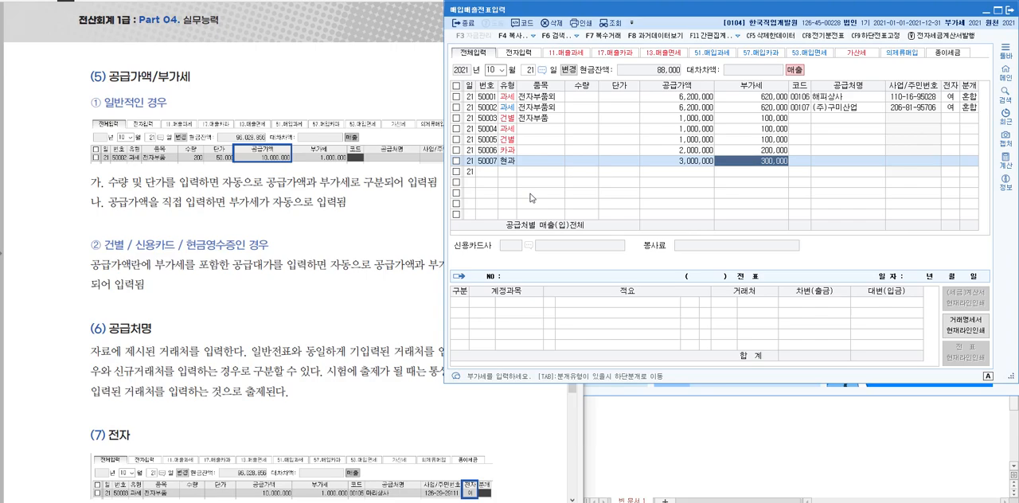
Add a 카과 purchase (type 57) line with the VAT-inclusive 공급가액 4,400,000
left_click(515, 178)
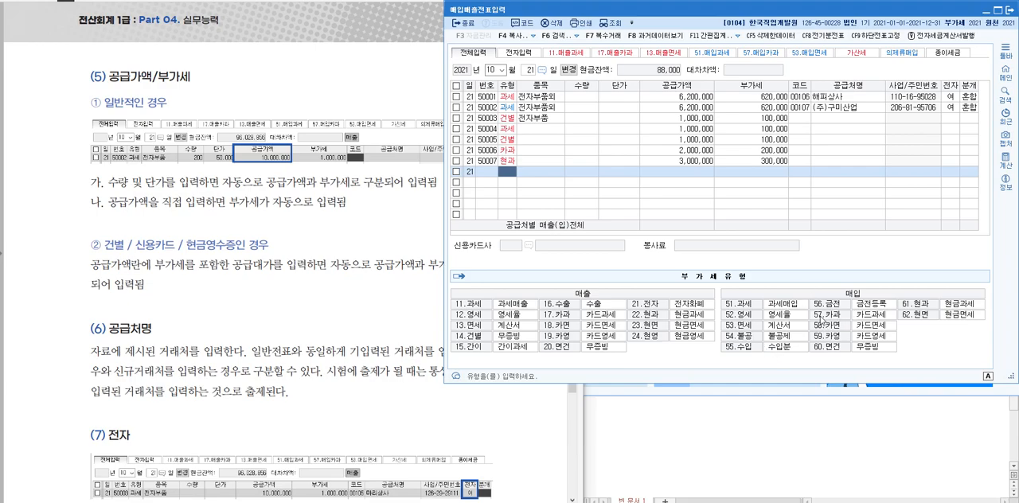
type("17")
key("Return")
key("Return")
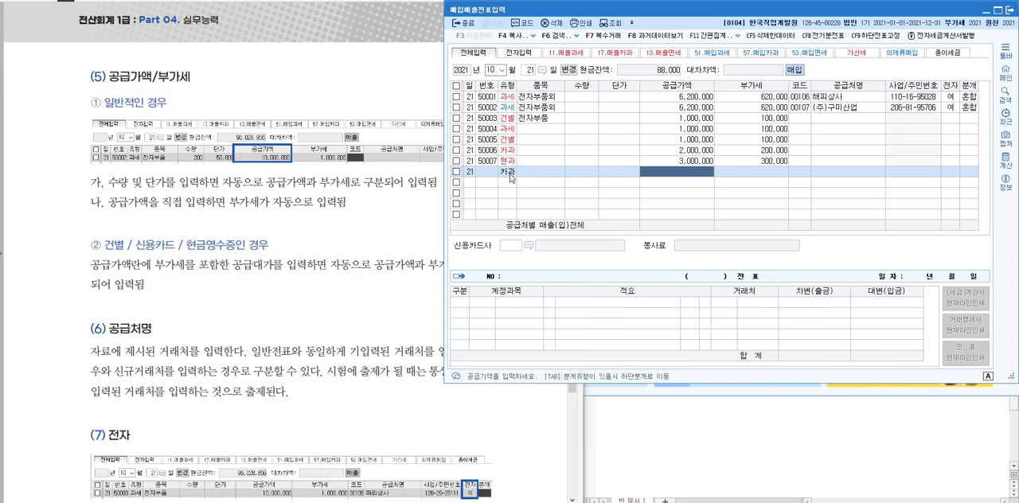
type("4400000")
key("Return")
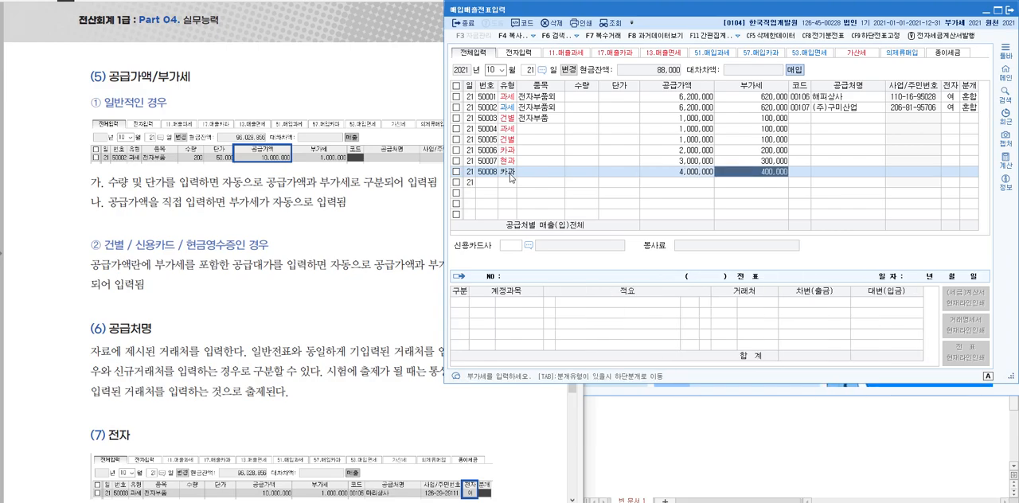
Add a 현과 purchase (type 61) line with the VAT-inclusive 공급가액 5,500,000
left_click(512, 183)
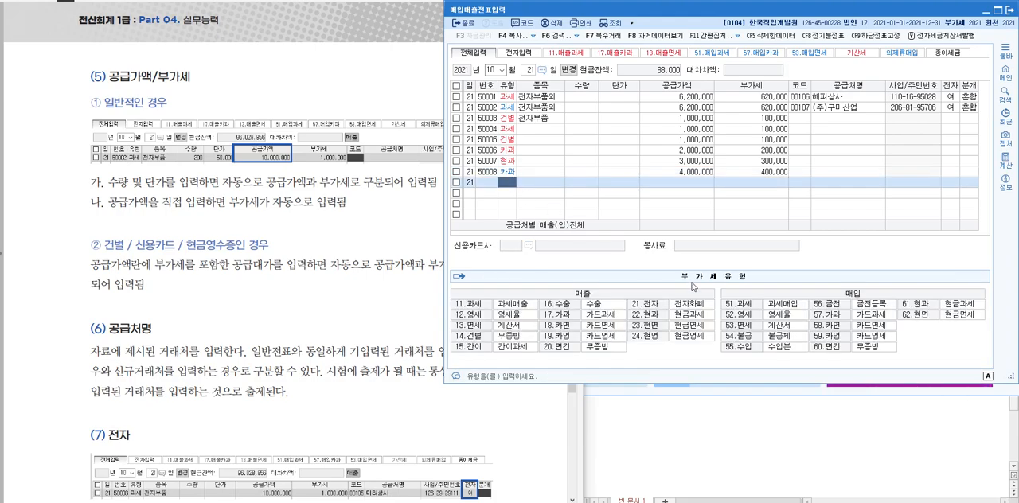
type("61")
key("Return")
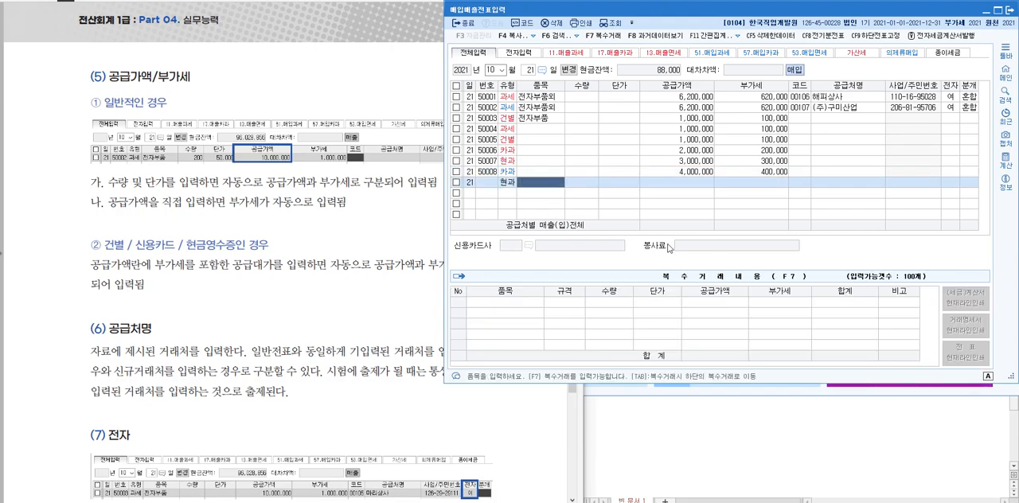
type("55")
type("000000")
key("Return")
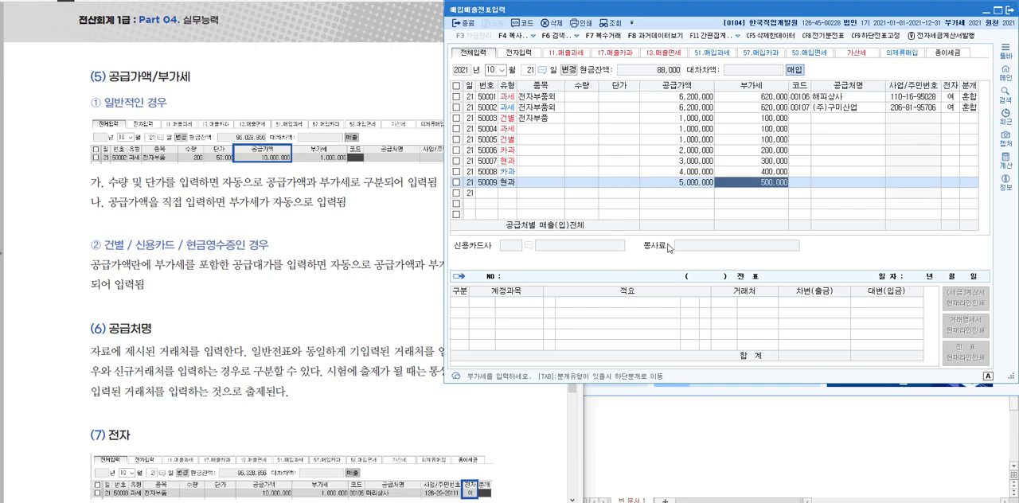
Highlight 건별, 신용카드, 현금영수증 and the phrase 공급대가를 입력 in the textbook's 공급가액/부가세 section
left_click(236, 229)
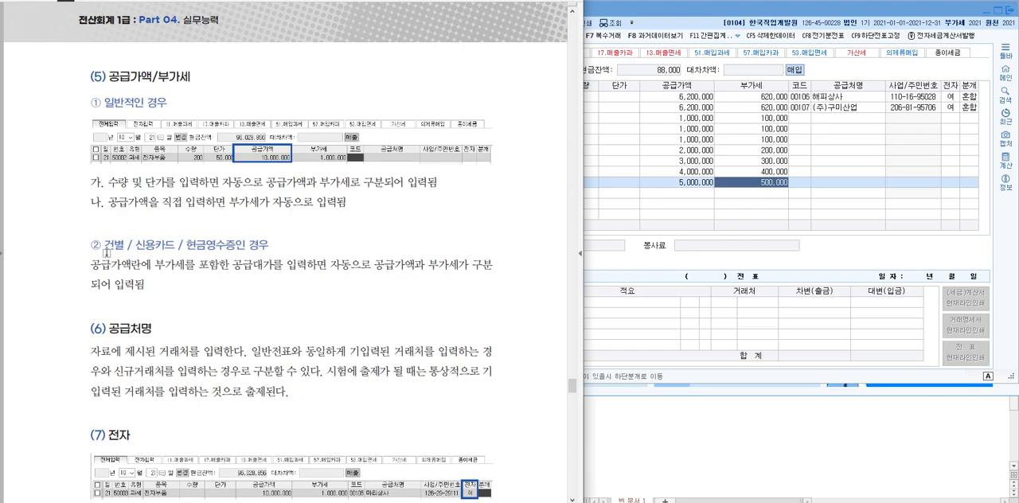
left_click_drag(103, 244, 240, 245)
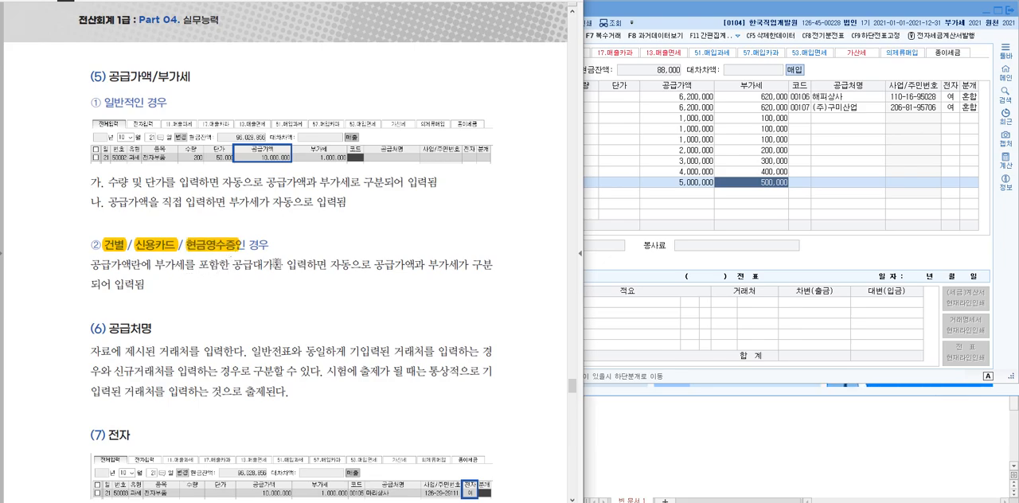
left_click_drag(233, 265, 311, 266)
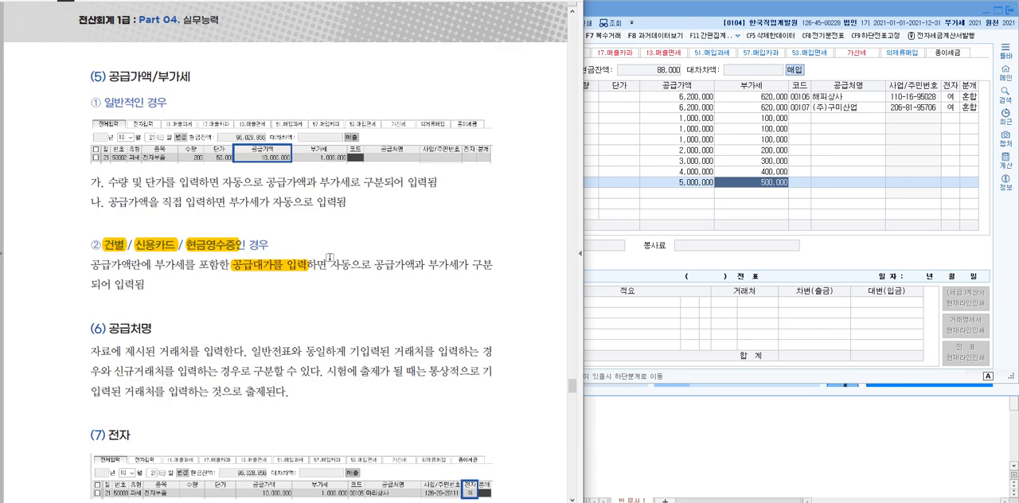
Examine the 거래처도움 list and its 신규등록 form from the type 14 건별 line's code field, cancelling both
scroll(330, 261, "down", 4)
scroll(306, 287, "down", 1)
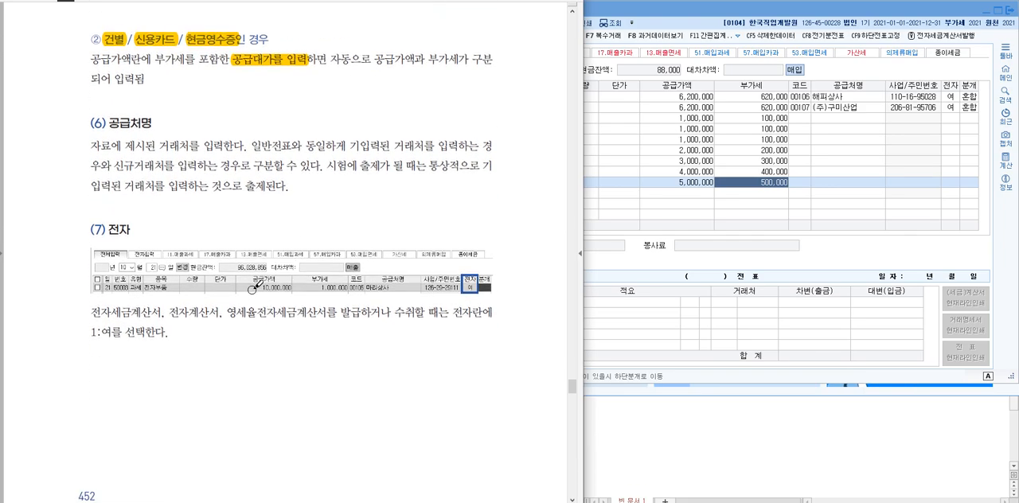
left_click(864, 89)
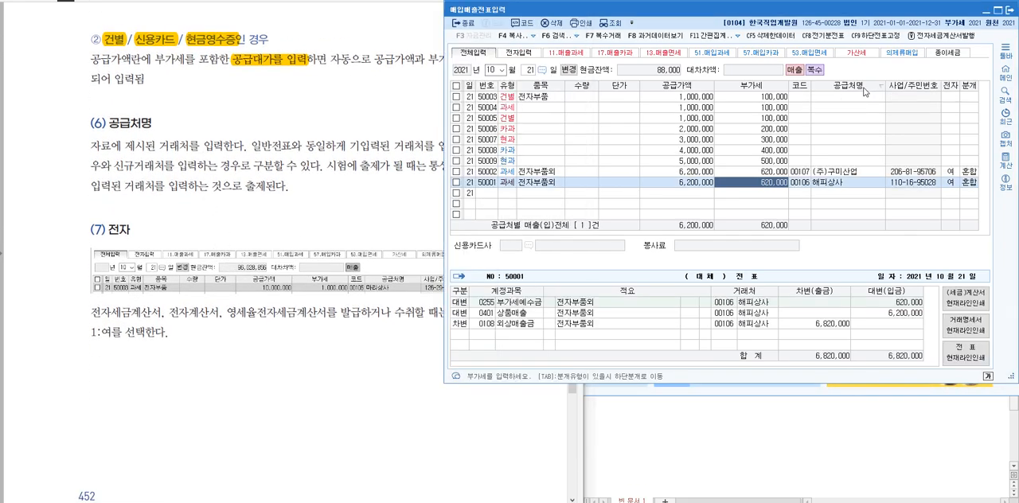
left_click(865, 89)
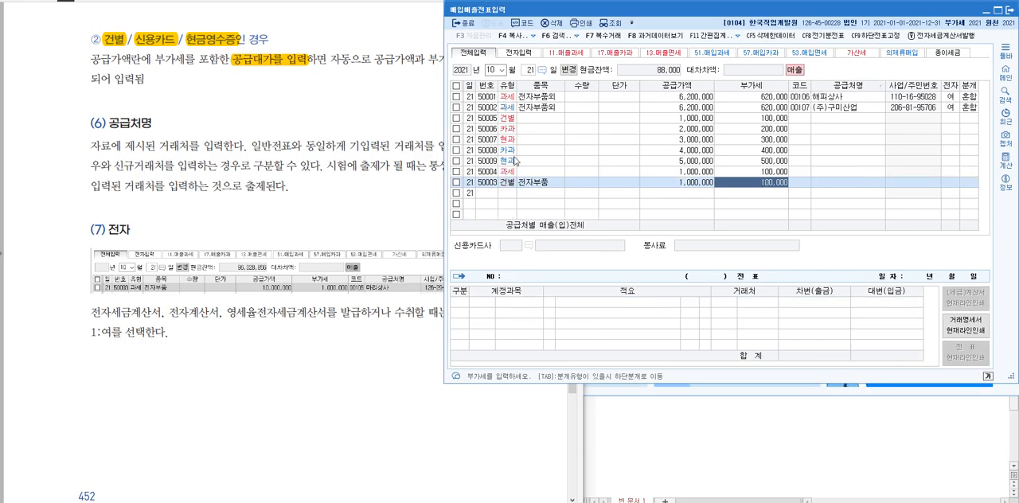
left_click(860, 117)
left_click(809, 120)
key("F2")
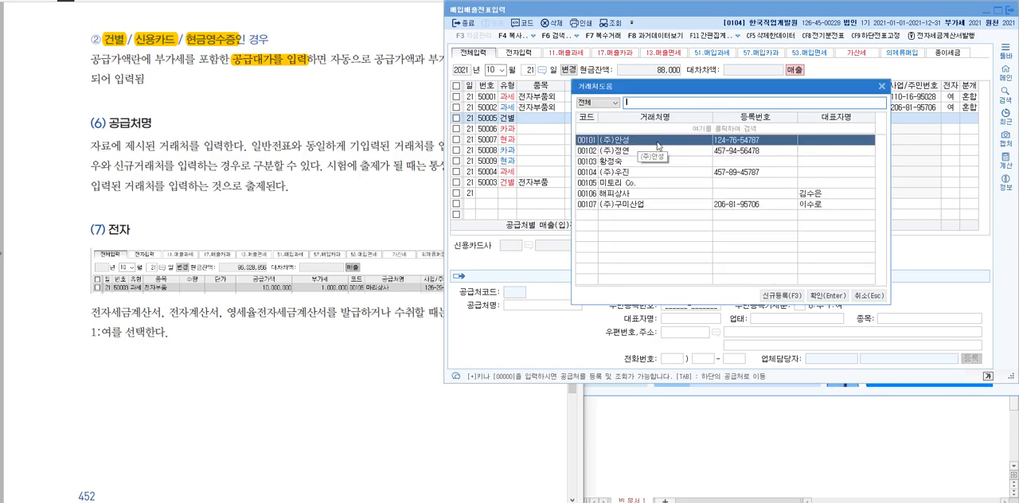
left_click(785, 296)
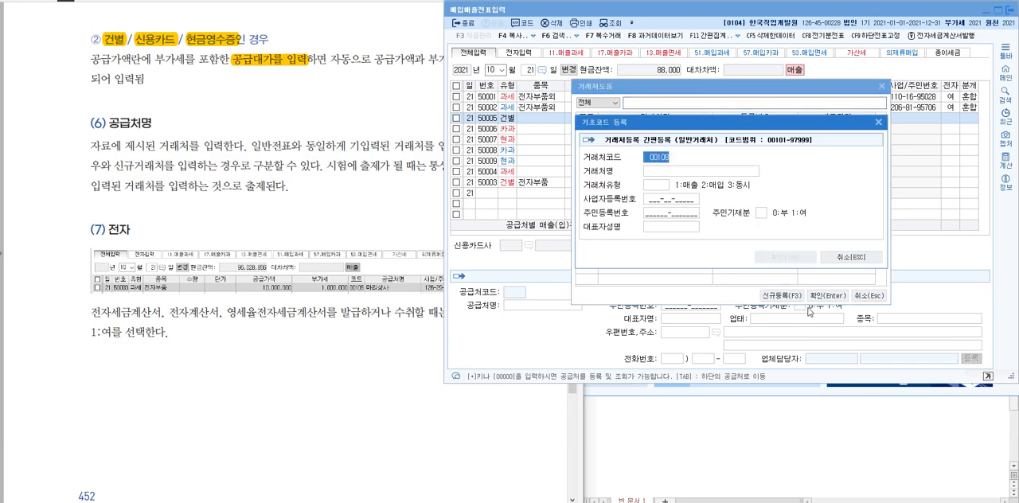
left_click(842, 263)
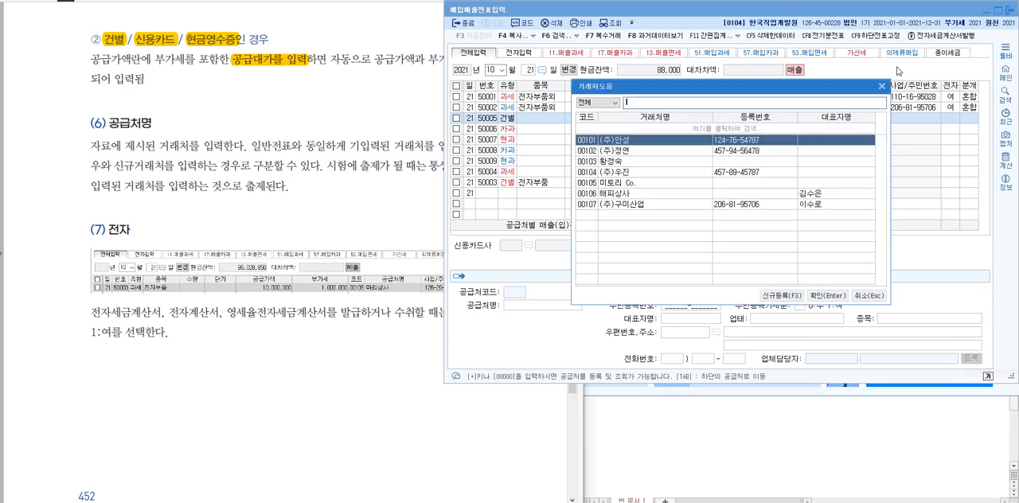
key("Escape")
Highlight the textbook heading (7) 전자
left_click(284, 232)
scroll(285, 231, "down", 1)
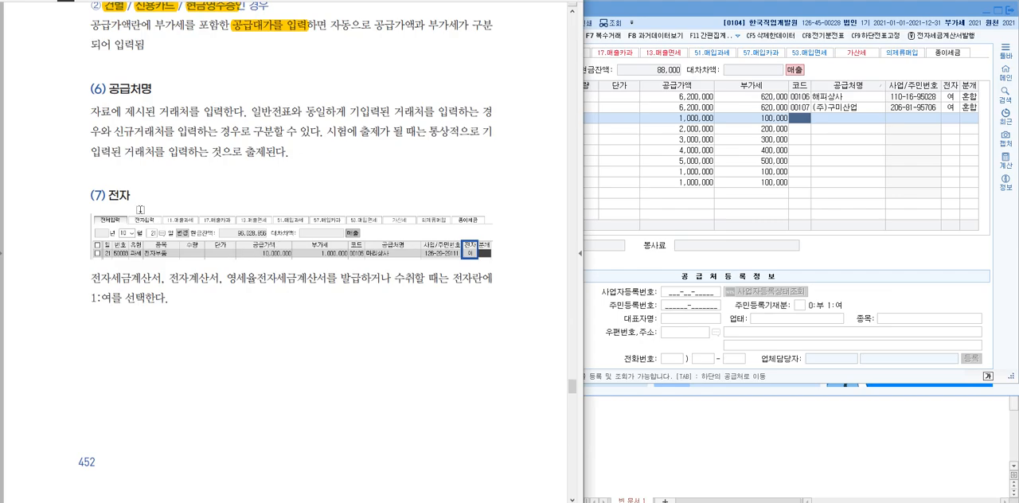
left_click_drag(134, 196, 82, 200)
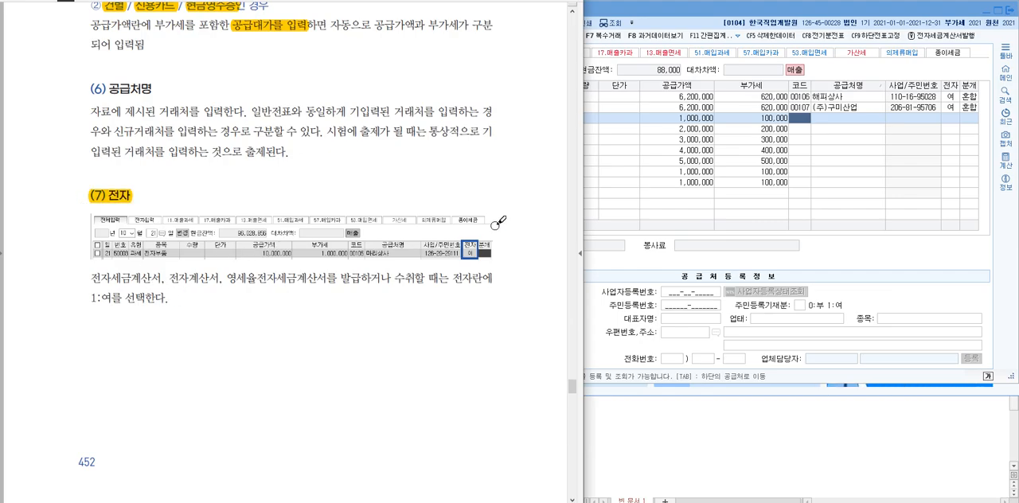
Add a 과세 sale (type 11) line on the first empty row with the 공급가액 500,000
left_click(951, 107)
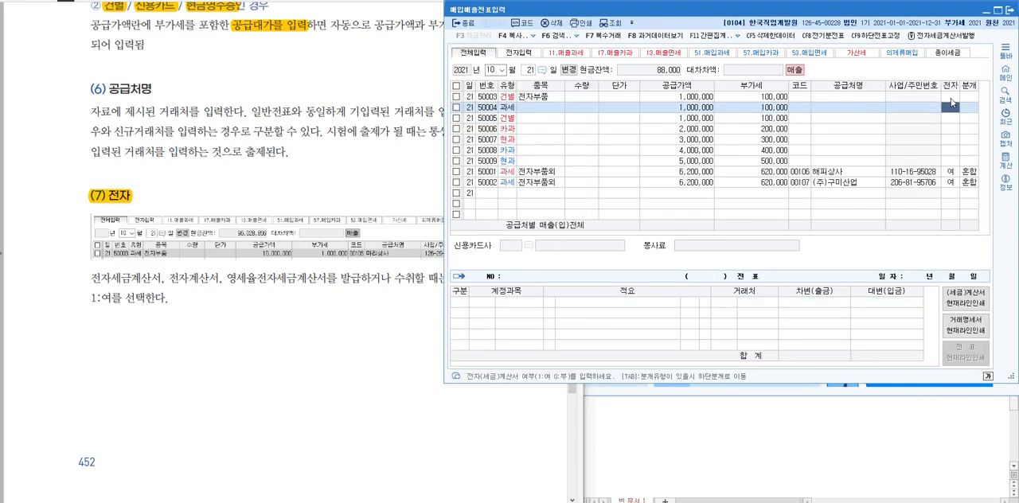
left_click(960, 120)
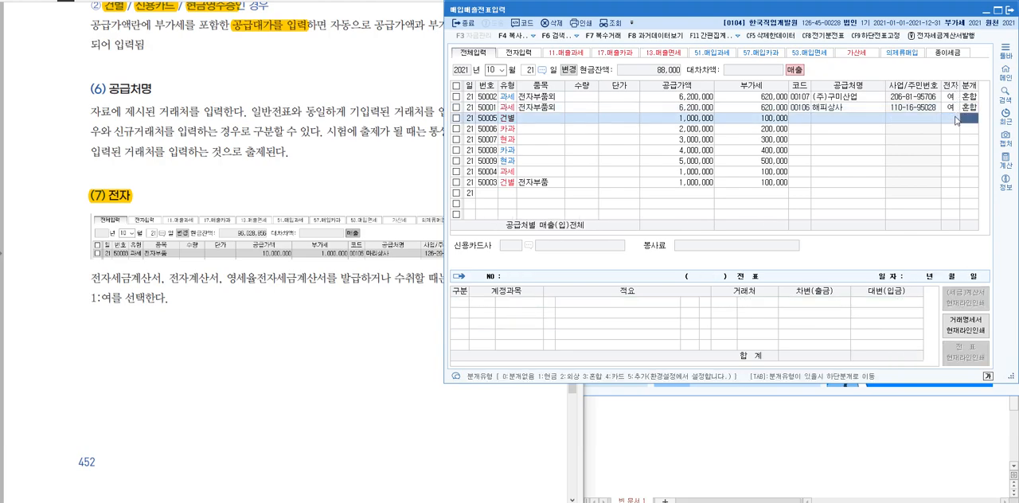
left_click(510, 194)
type("11")
key("Return")
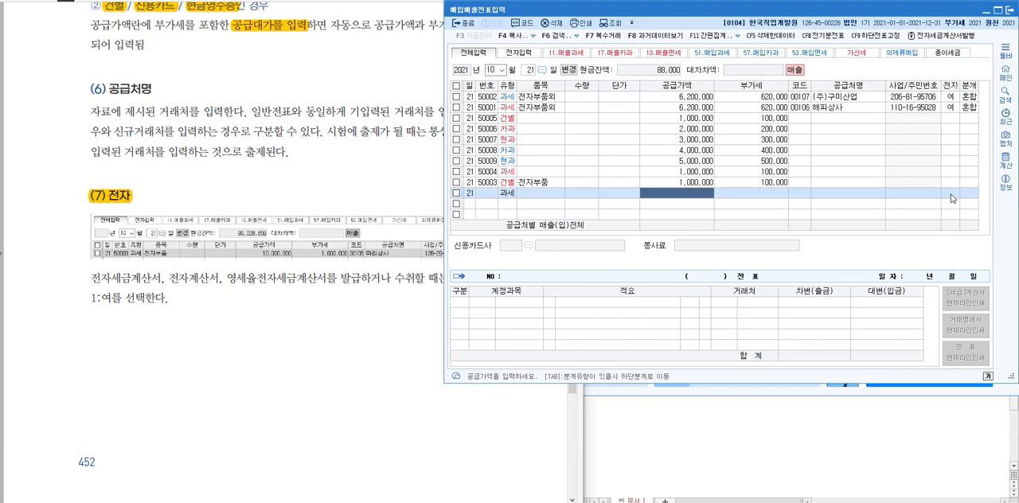
type("500,000")
key("Return")
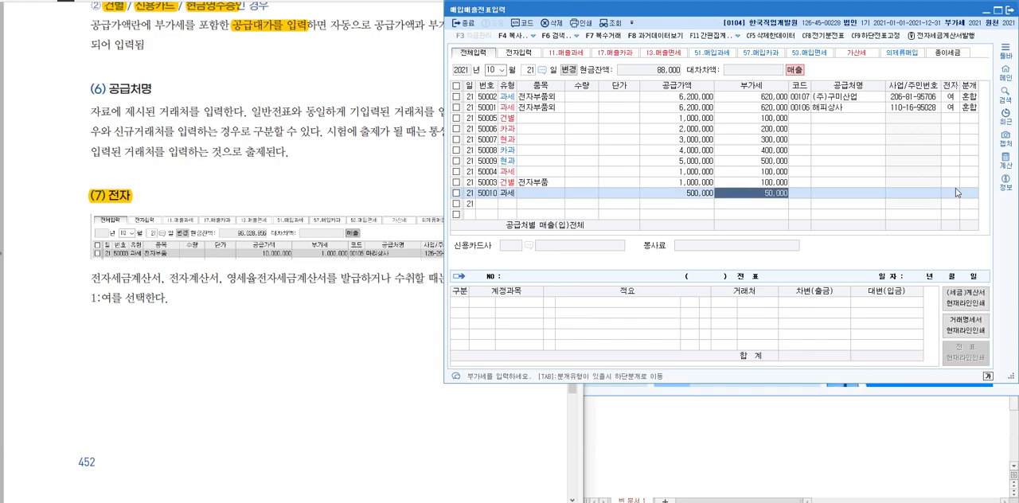
Mark the 500,000 과세 line's 전자 field as 1 (여), and change it back to 0 (부)
left_click(956, 192)
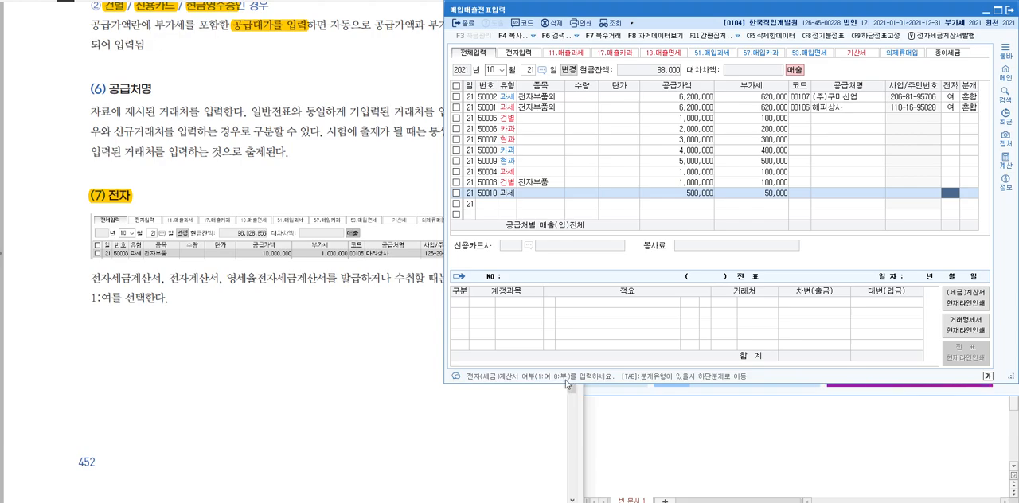
left_click(947, 192)
type("1")
key("Return")
left_click(948, 193)
type("0")
key("Return")
key("Return")
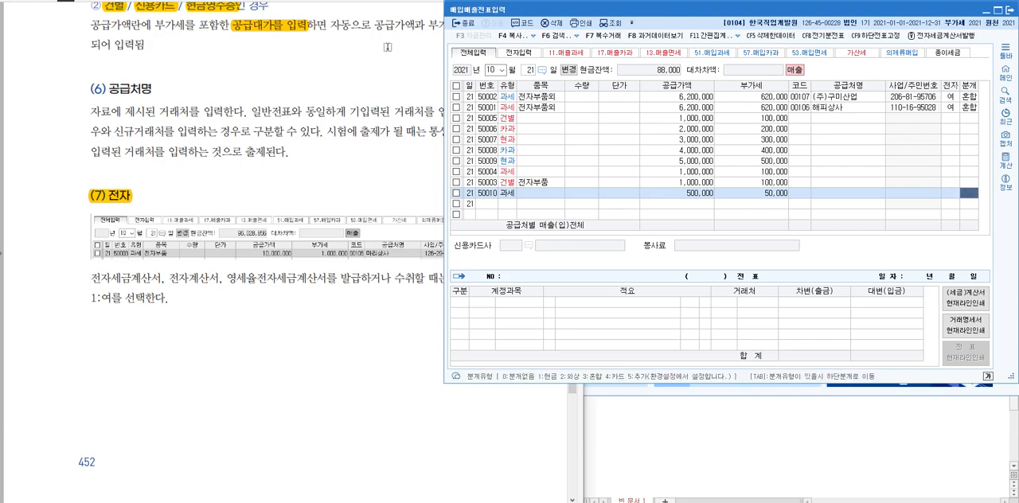
Read the textbook's (8) 분개 section and 예제01 with its answer under 매출 - 11.과세
left_click(434, 133)
scroll(295, 275, "down", 4)
scroll(273, 217, "down", 8)
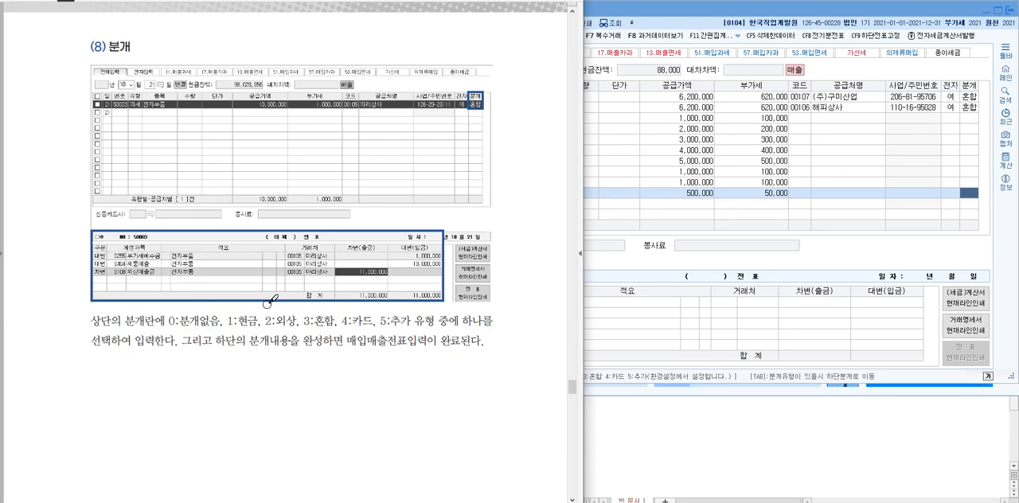
scroll(269, 301, "down", 15)
scroll(259, 318, "down", 2)
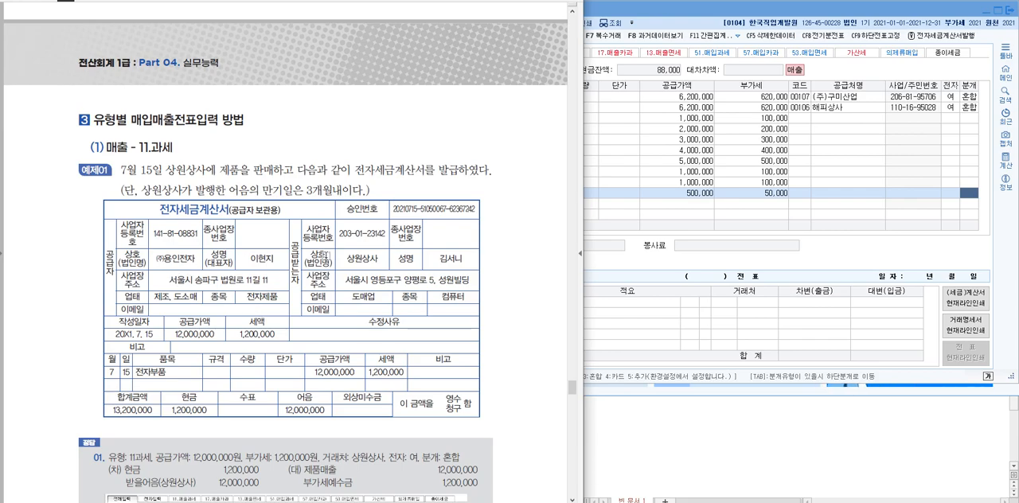
scroll(326, 256, "down", 1)
scroll(329, 256, "down", 1)
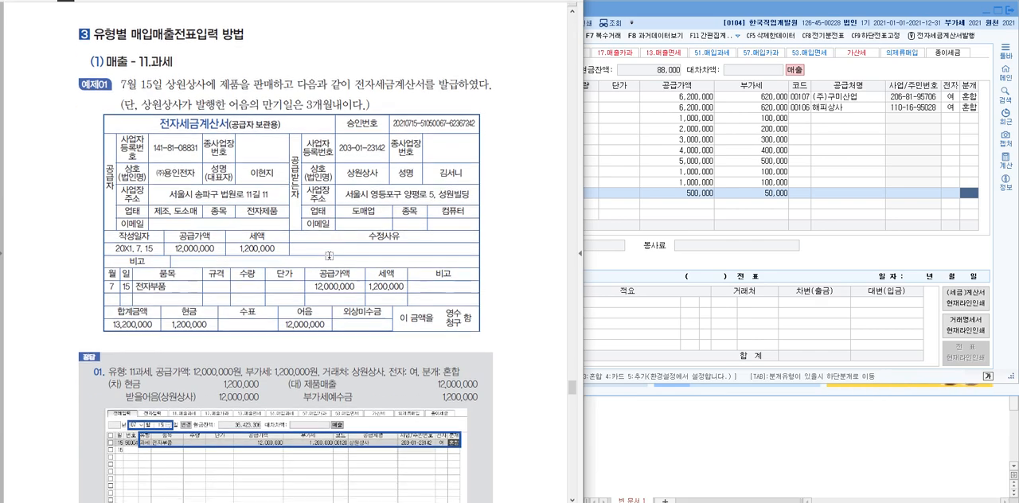
scroll(329, 255, "down", 1)
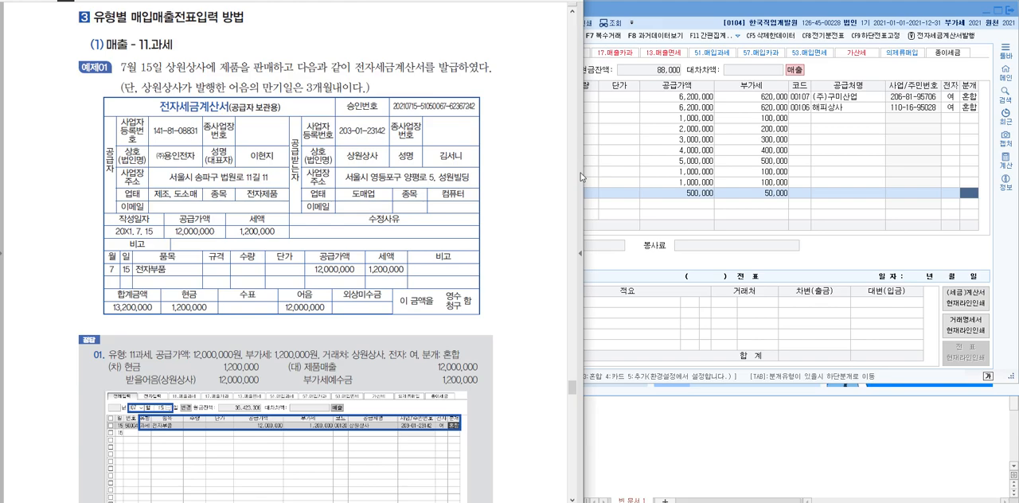
Narrow the textbook window beside the voucher entry window and highlight the heading (1) 매출 - 11.과세
left_click_drag(585, 177, 557, 182)
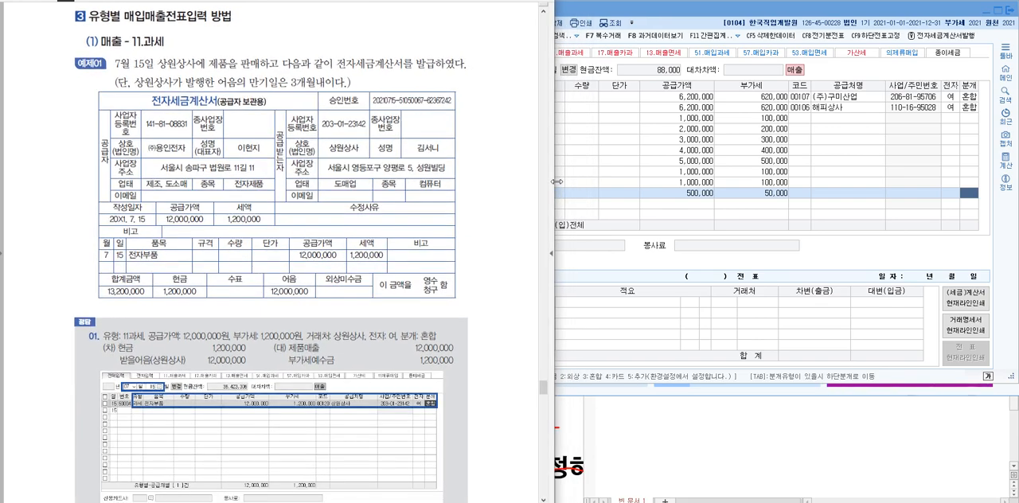
left_click(590, 5)
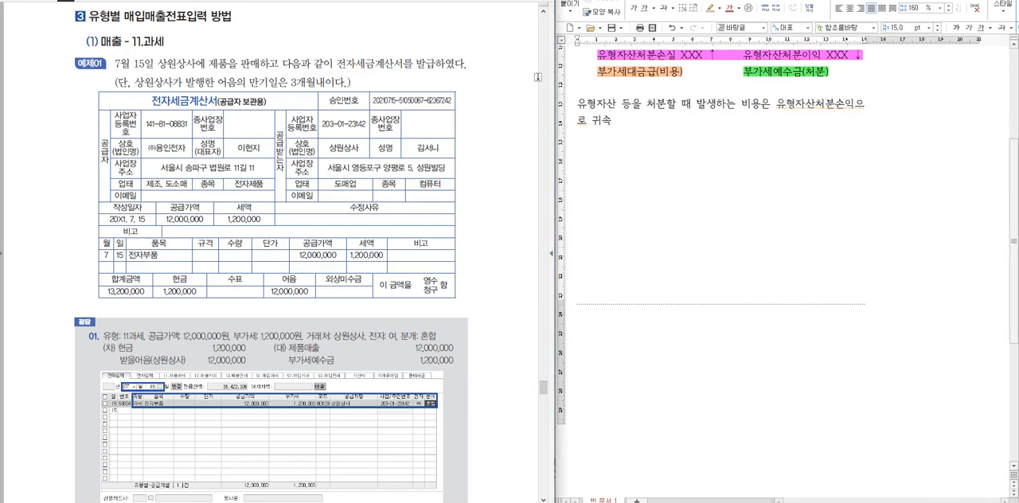
mouse_move(555, 94)
left_mouse_down()
mouse_move(530, 94)
mouse_move(547, 94)
left_mouse_up()
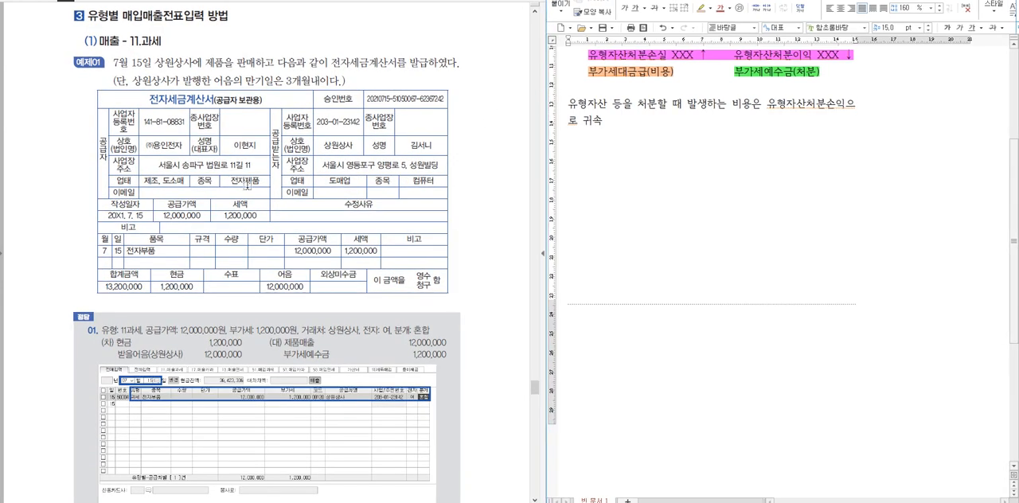
key("alt+Tab")
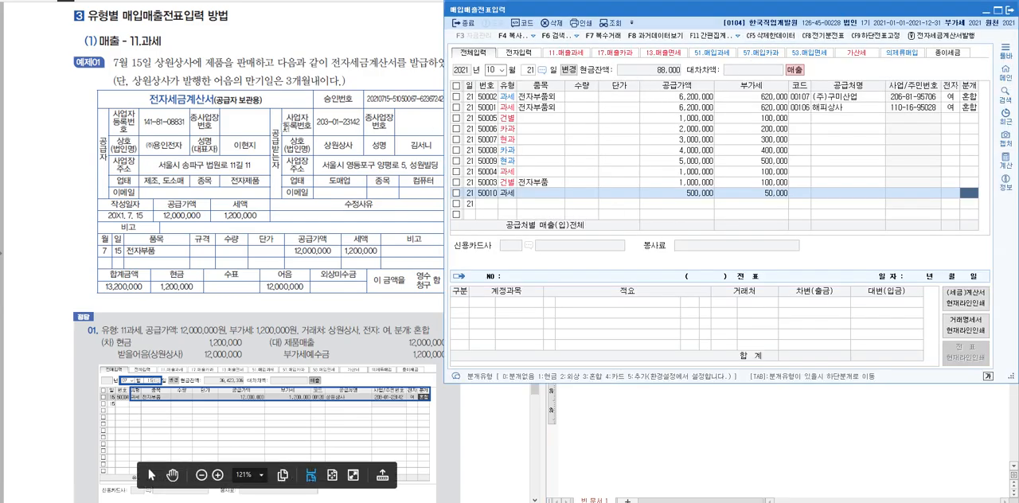
left_click_drag(164, 42, 84, 42)
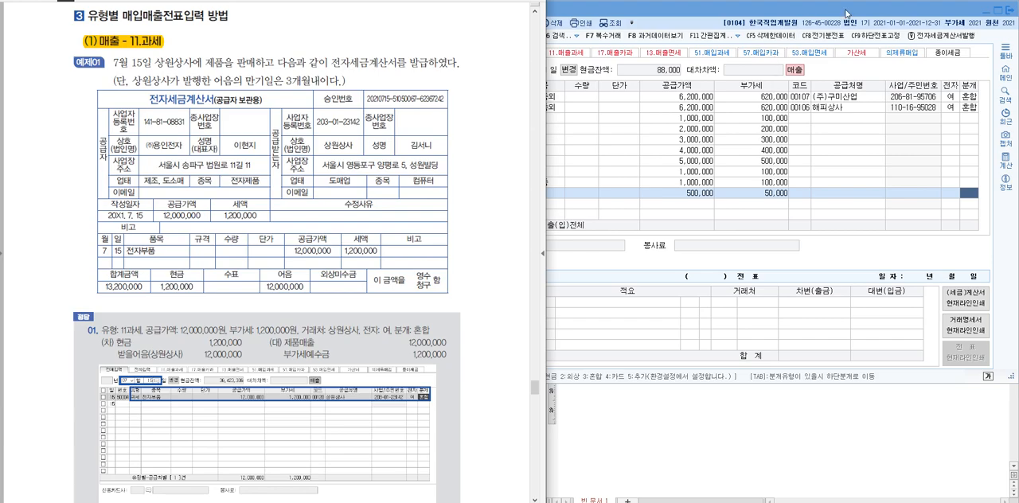
Switch the voucher entry date to month 02, day 1, declining to view suspected duplicate vouchers
left_click(846, 14)
left_click(495, 71)
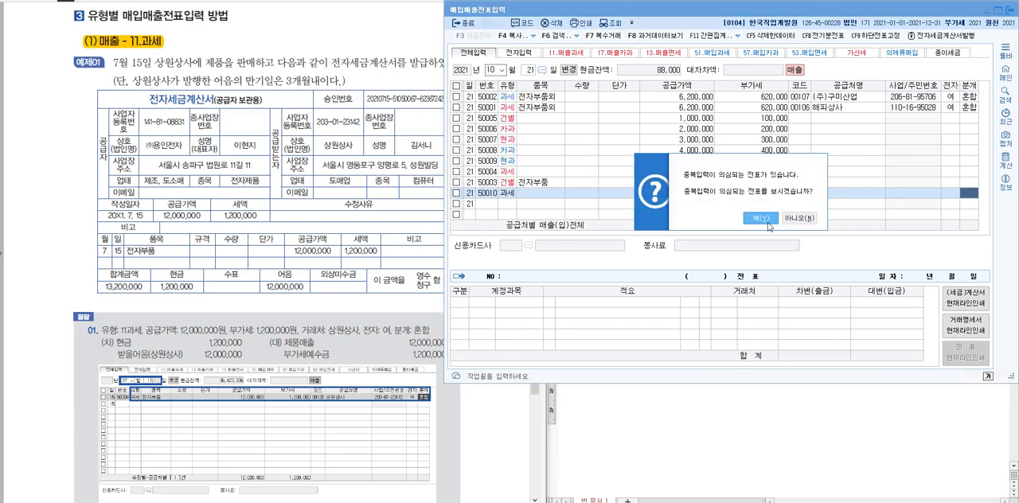
left_click(799, 218)
type("021")
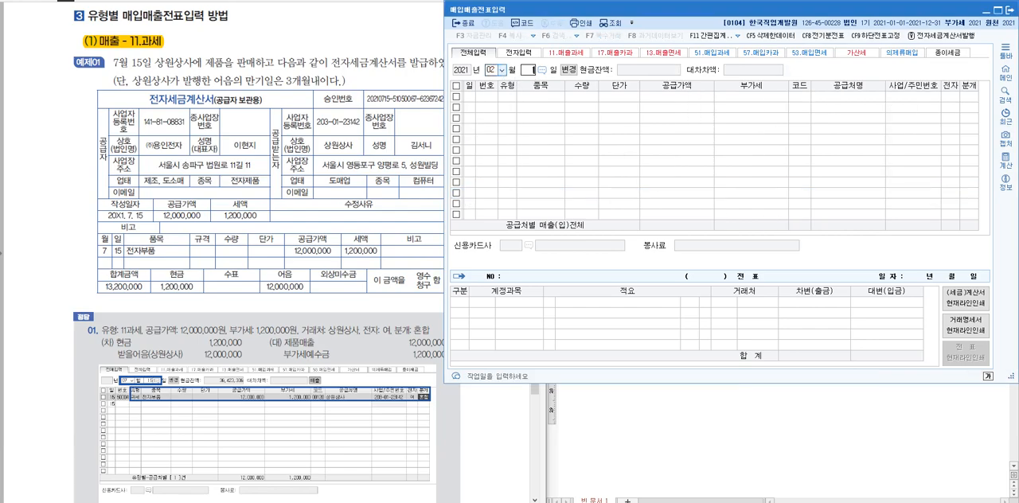
key("Return")
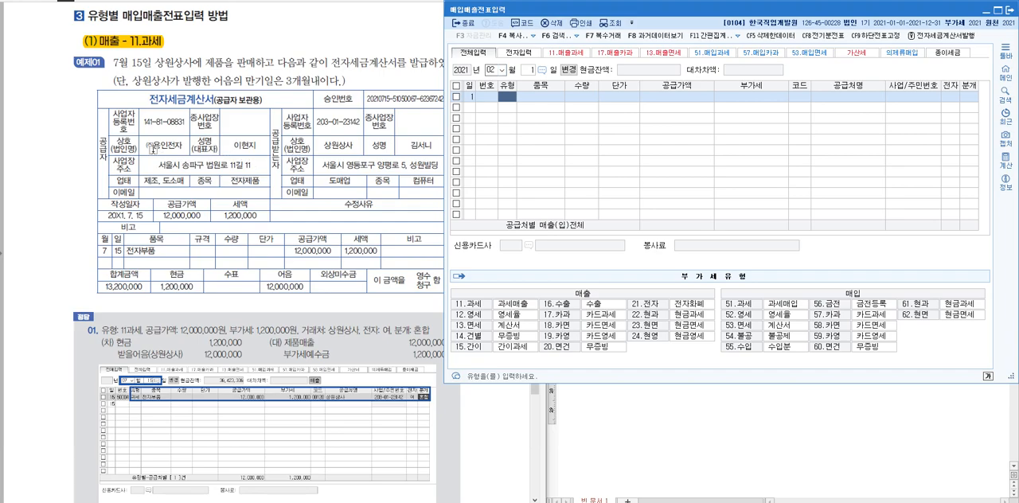
Highlight 용인전자 and 전자세금 in the textbook's invoice, and start a type 11 과세 line in the voucher entry
left_click_drag(144, 145, 182, 147)
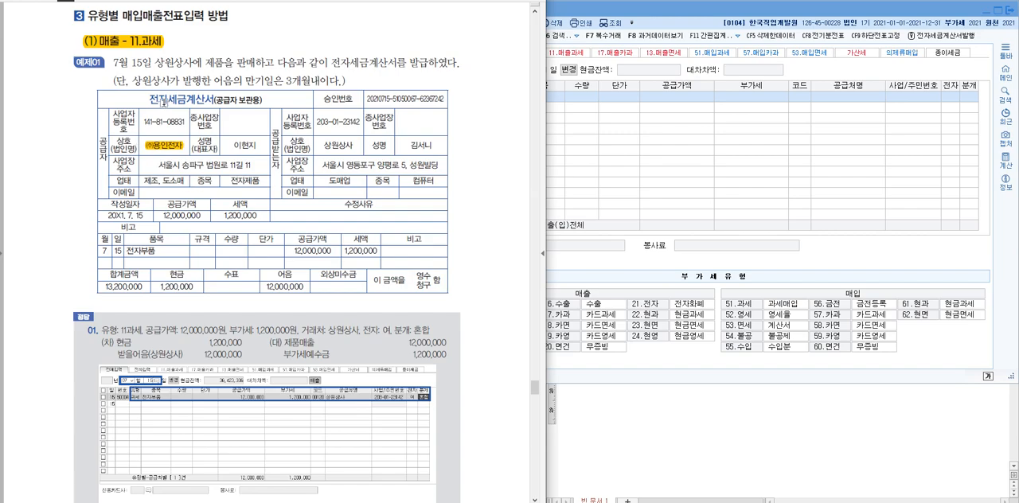
left_click_drag(151, 98, 190, 99)
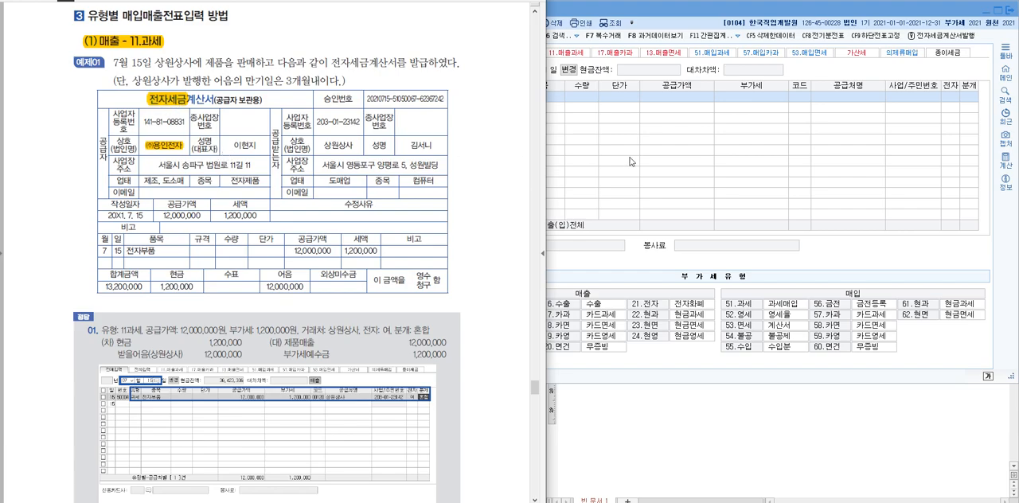
left_click(657, 150)
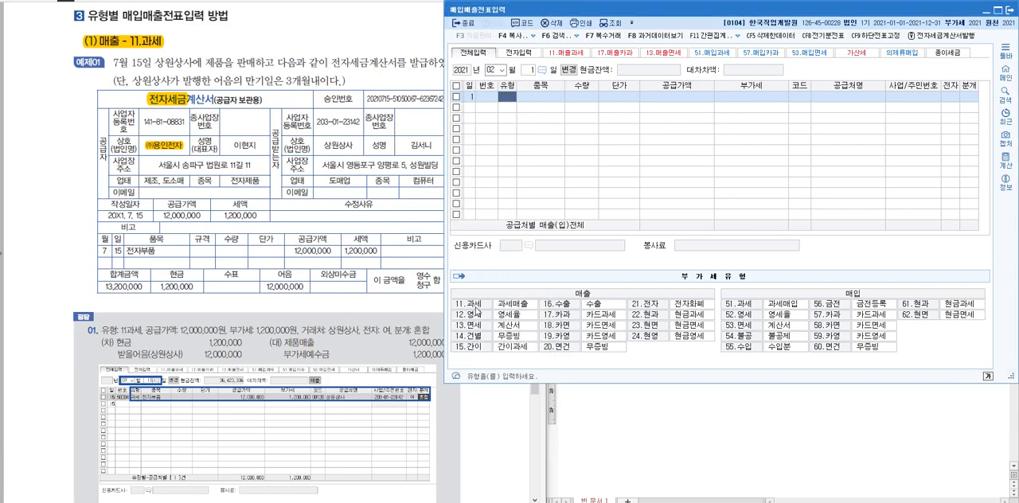
type("11")
key("Return")
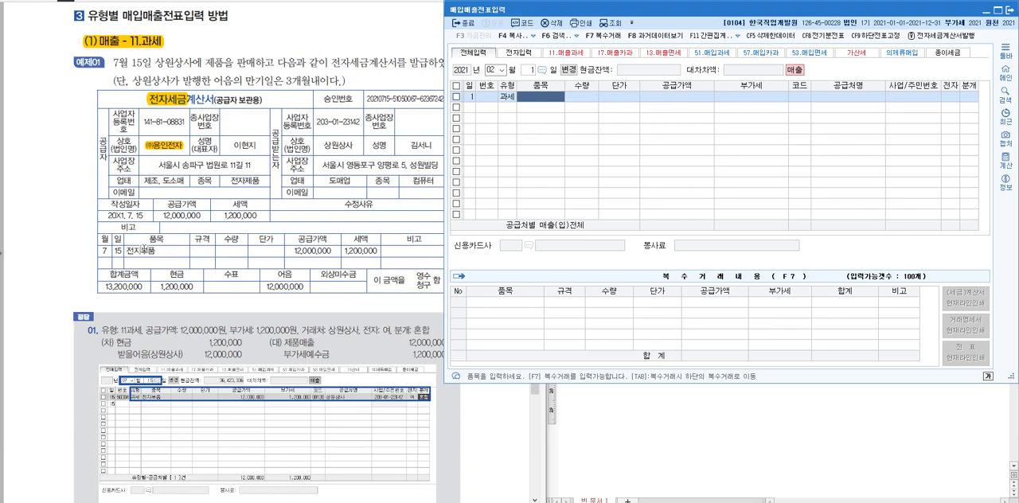
Highlight 전자부품 in the textbook's invoice and enter it as the 과세 line's 품목
left_click(157, 252)
left_click_drag(157, 253, 124, 252)
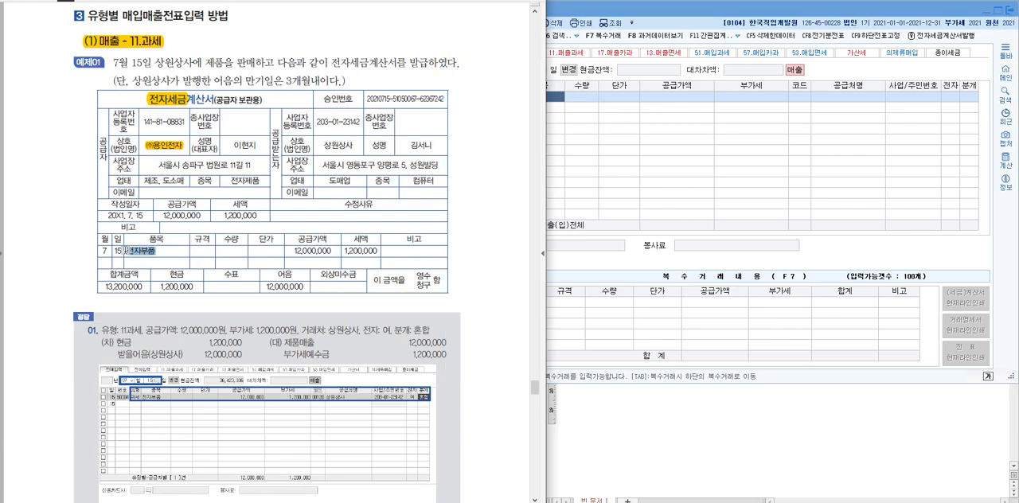
left_click(547, 106)
type("전자부품")
key("Return")
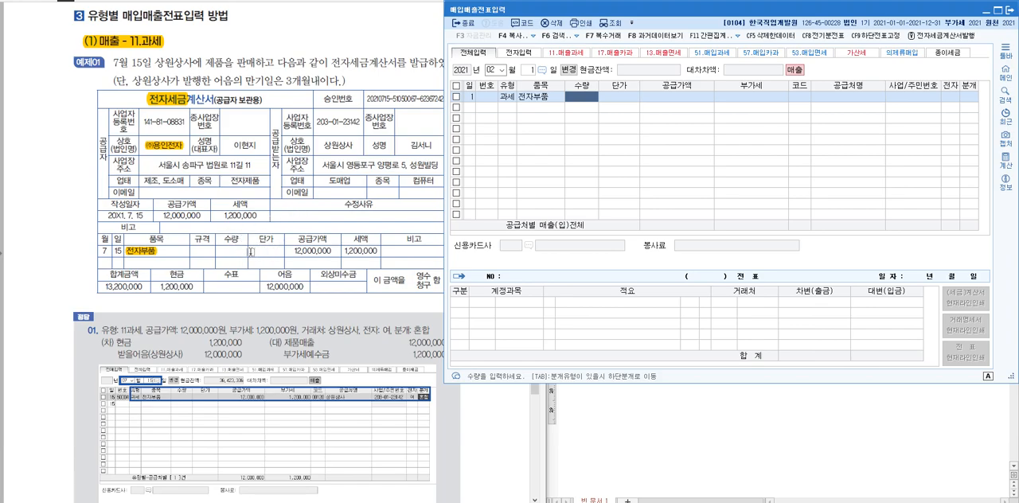
Leave 수량 and 단가 empty, set the 전자부품 line's 공급가액 to 12,000,000, and accept its 부가세
key("Return")
left_click(689, 96)
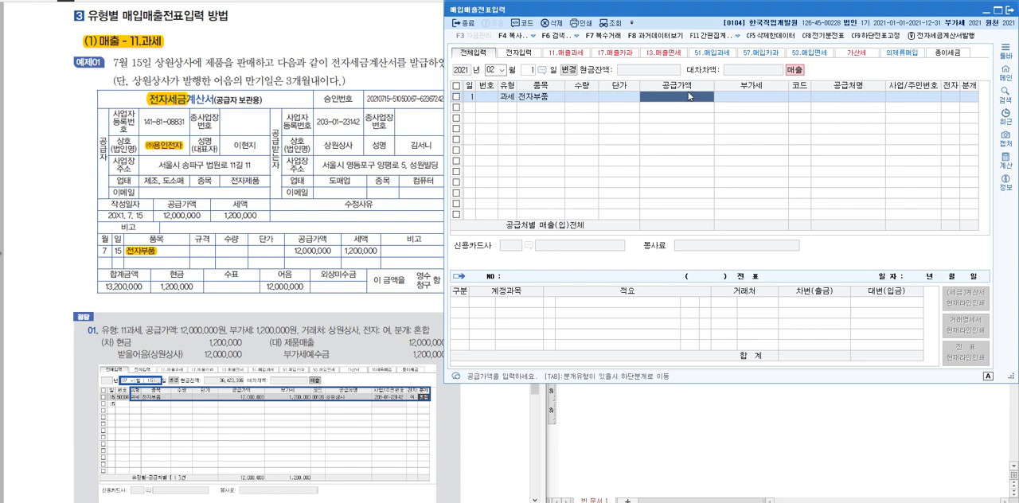
type("12,000,000")
key("Return")
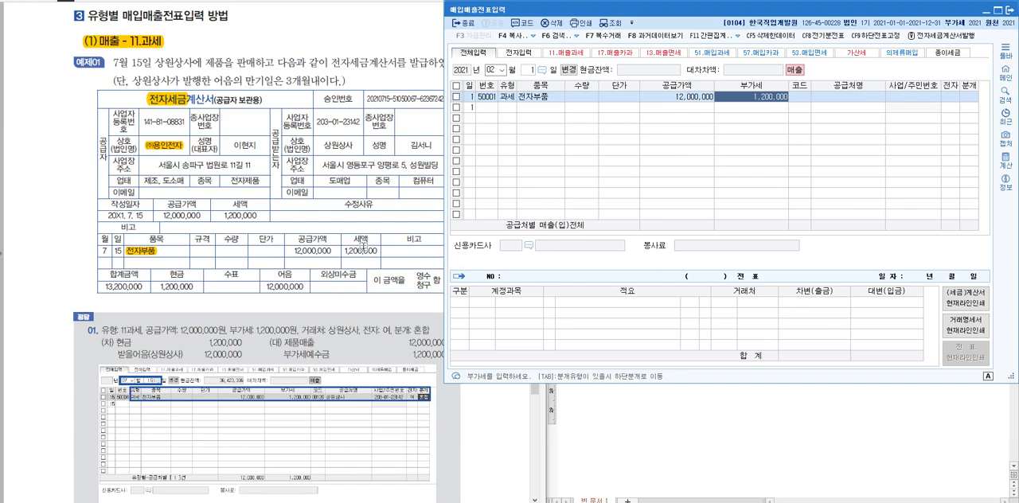
key("Return")
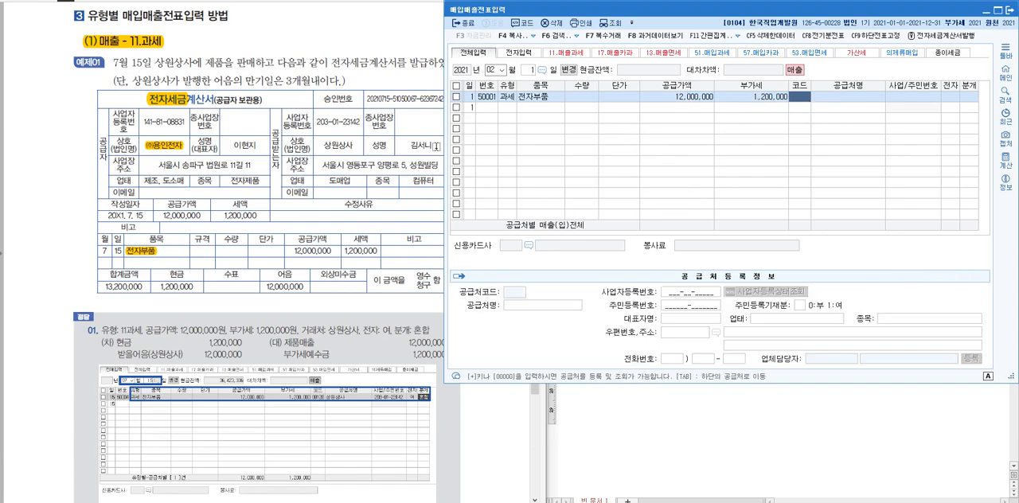
Highlight 상원상사 in the textbook's invoice, and start registering it as a new 거래처 with 거래처유형 매출
left_click(354, 147)
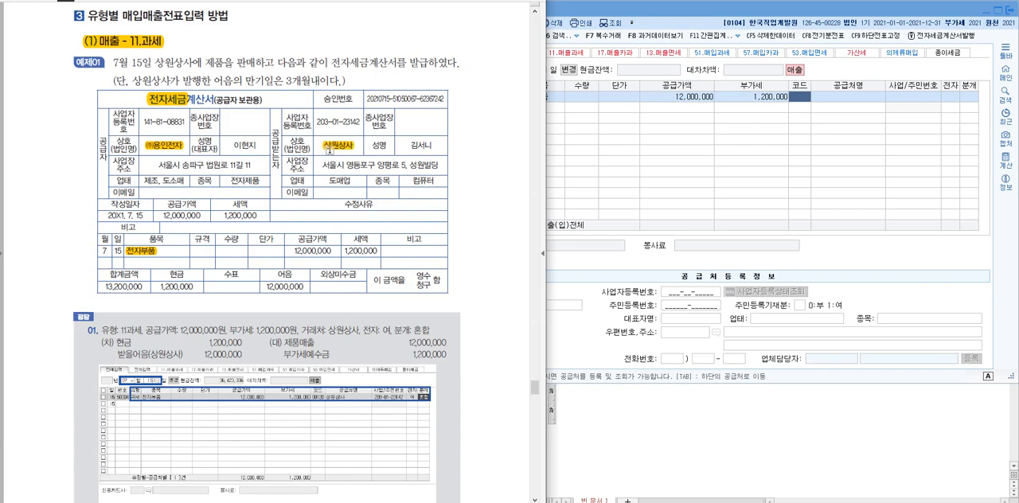
left_click(801, 99)
key("F2")
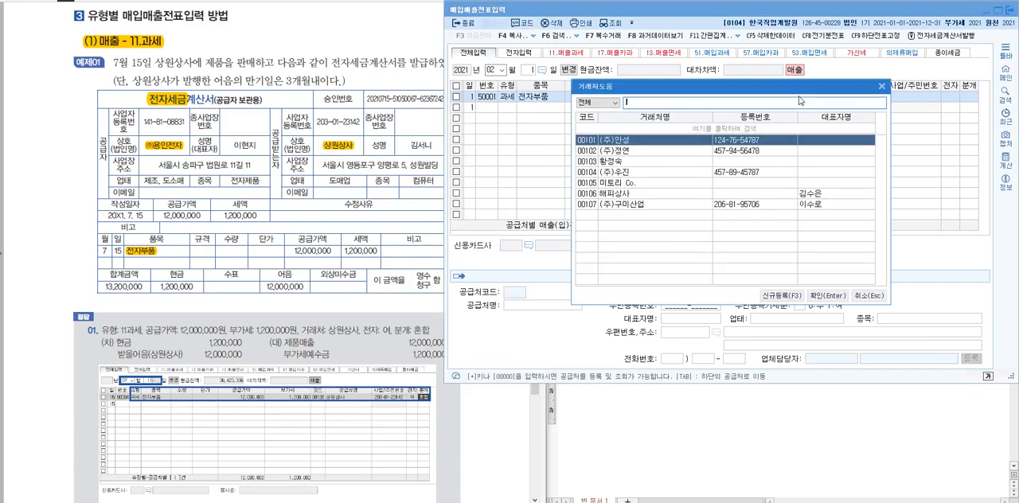
left_click(778, 296)
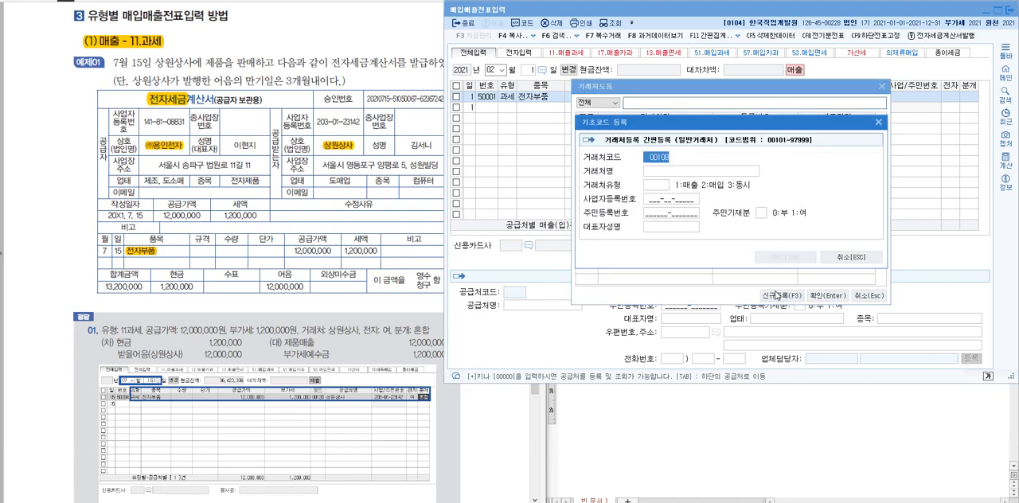
left_click(724, 174)
type("상ㅇ")
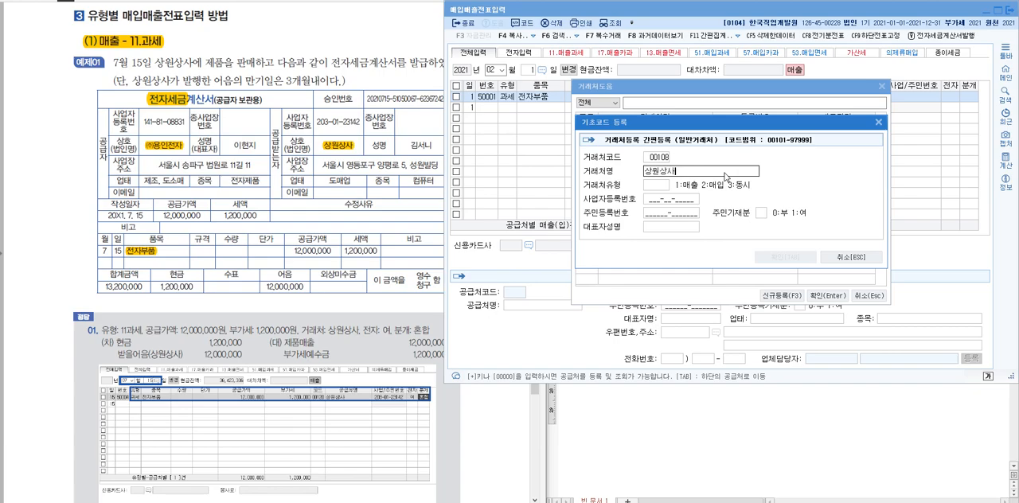
type("상사")
key("Return")
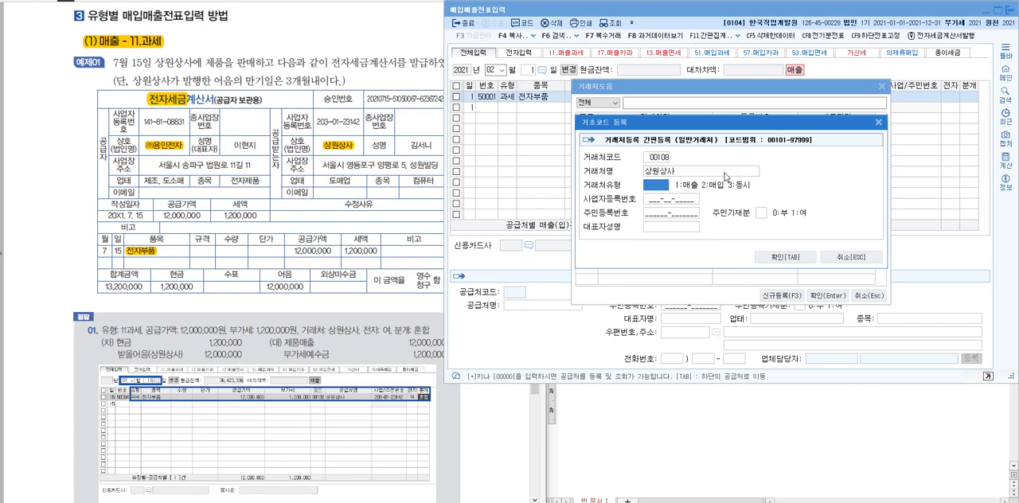
type("1")
key("Return")
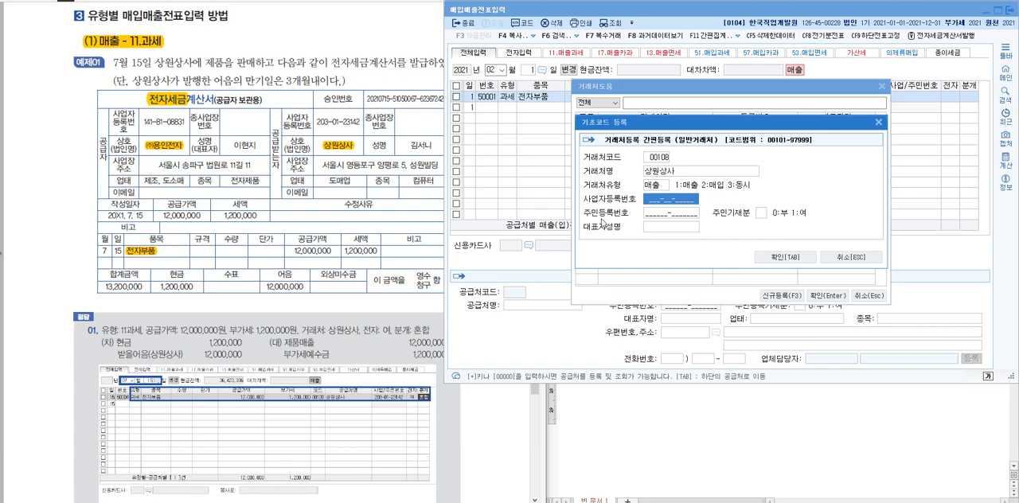
Highlight the buyer's business registration number in the invoice, enter it and the representative's name for 상원상사, and confirm the registration
left_click_drag(317, 123, 360, 122)
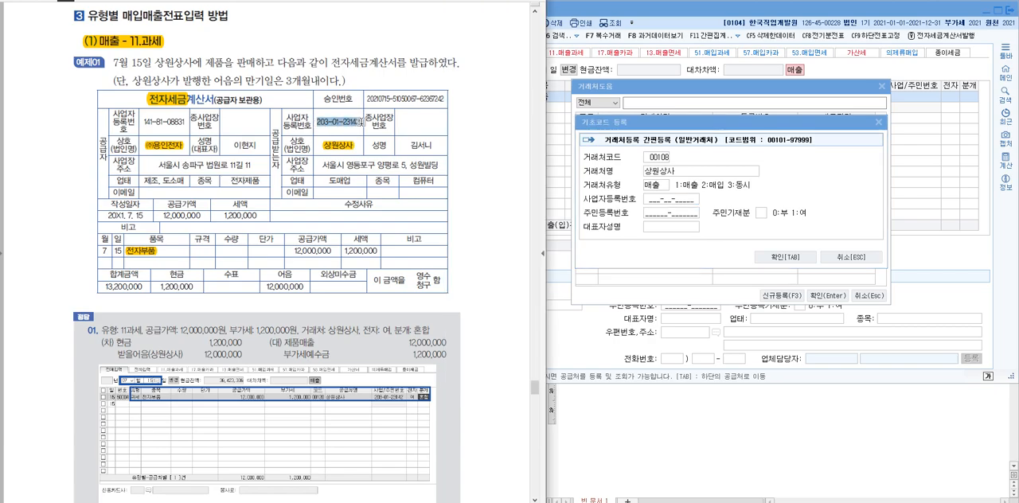
left_click(667, 200)
type("203-")
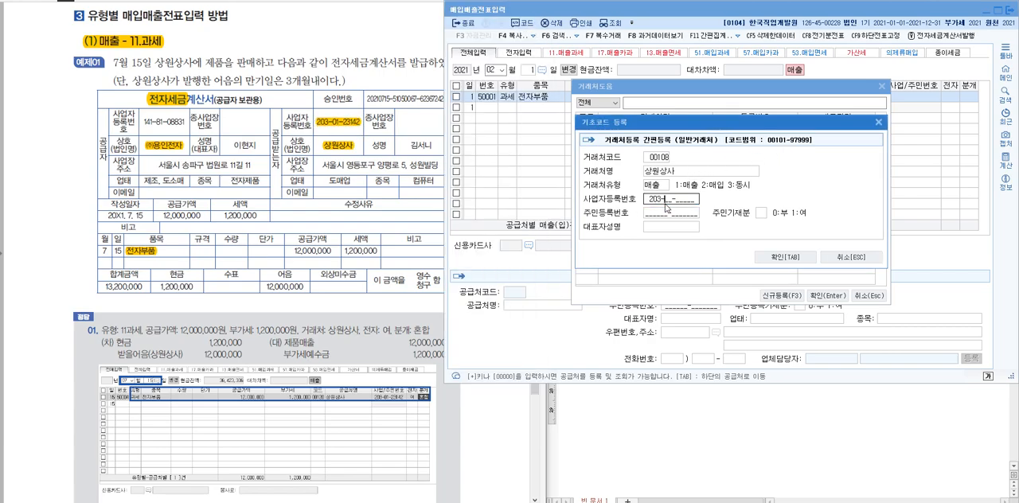
type("01-23142")
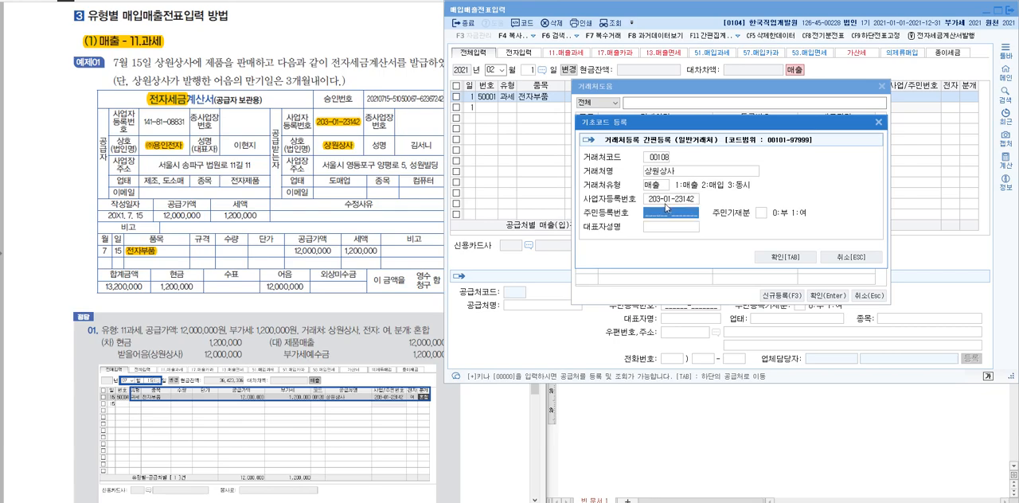
key("Return")
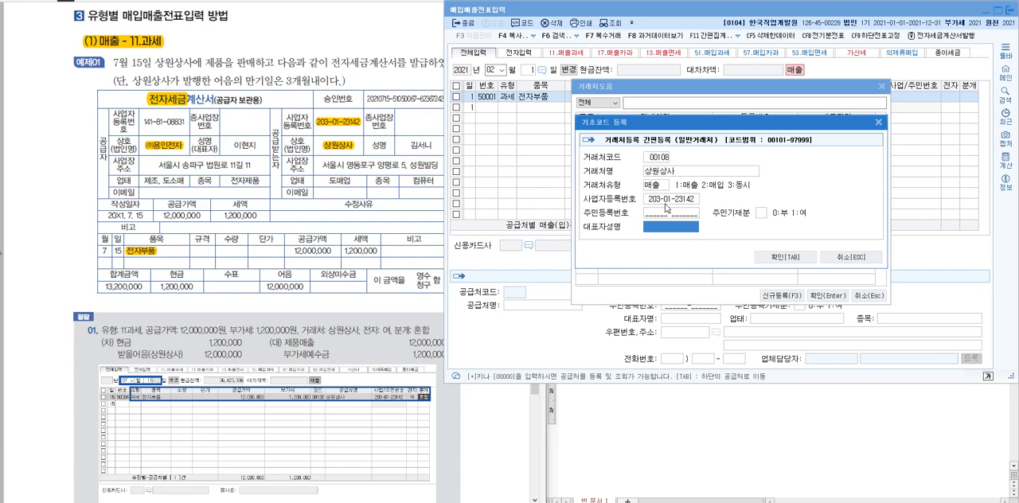
type("김서니")
key("Return")
left_click(813, 257)
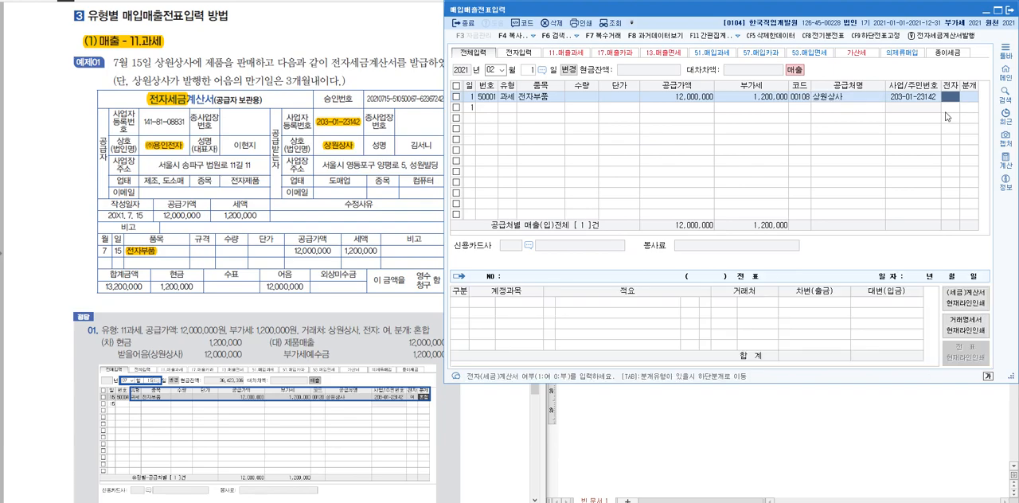
Set the 전자부품 line's 전자 field to 여 and its 분개 type to 혼합
type("1")
key("Return")
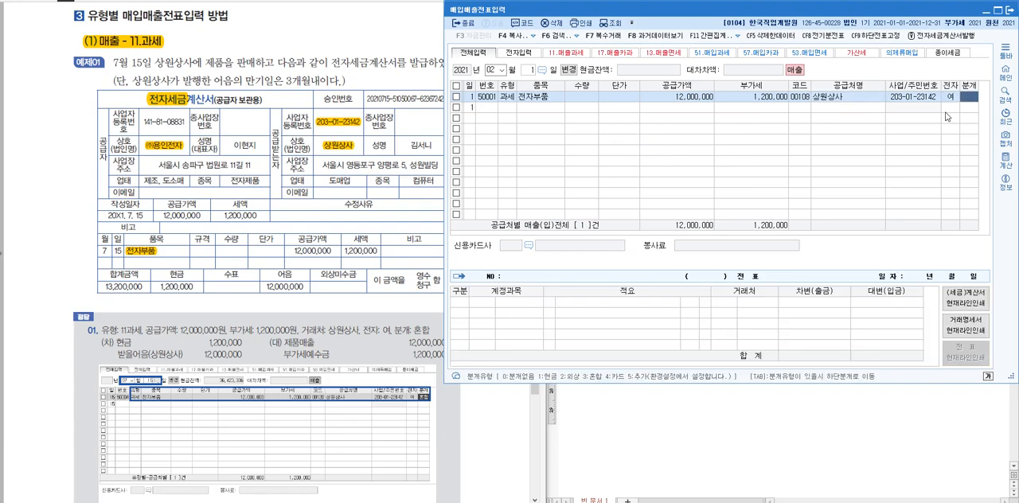
type("3")
key("Return")
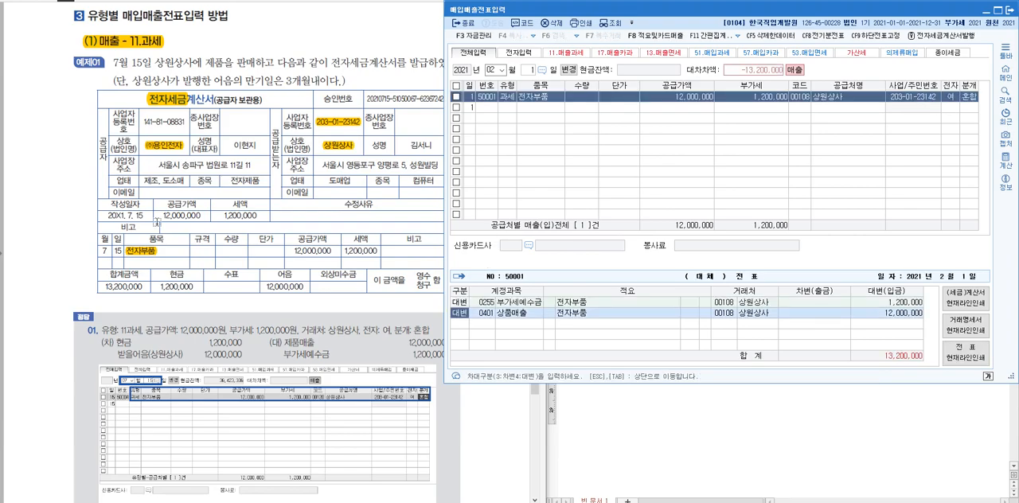
Highlight the supplier's 업태 제조, 도소매 and the phrase 제품을 판매 in the textbook example
left_click(146, 178)
left_click_drag(146, 178, 186, 181)
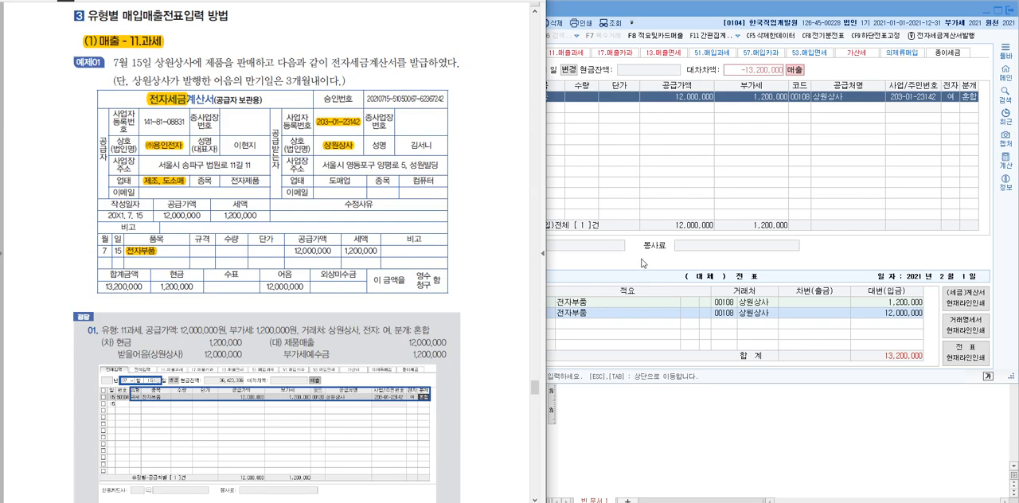
left_click_drag(205, 62, 260, 63)
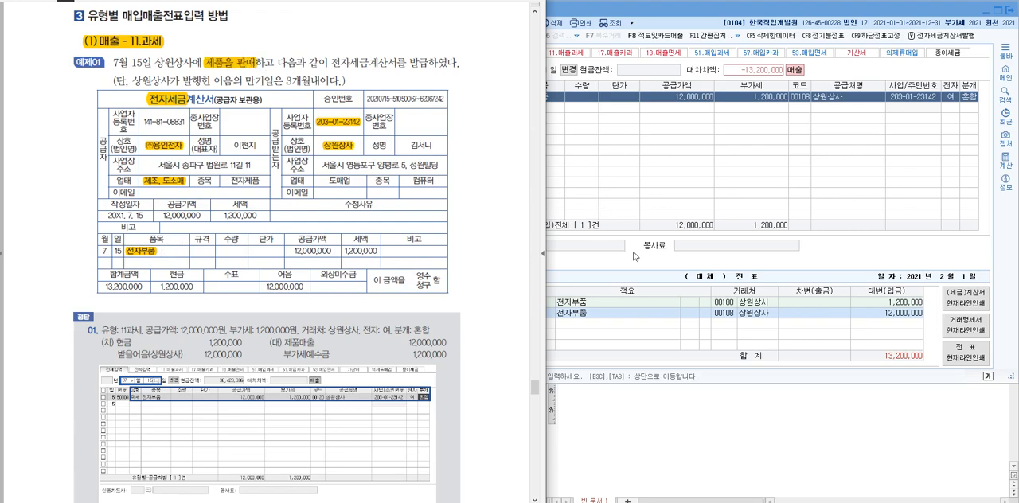
Change the 상품매출 credit line's account to 0404 제품매출, searching the account codes for 제품
left_click(634, 278)
key("Return")
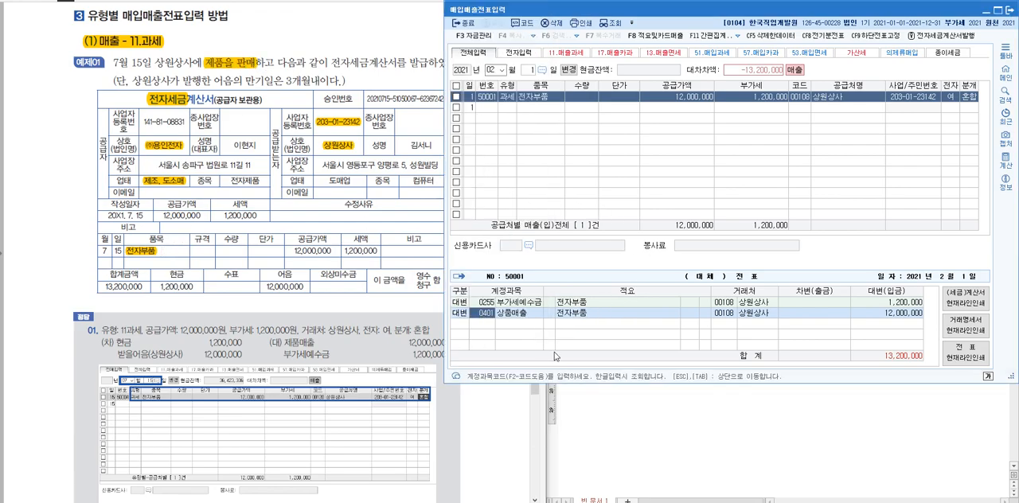
key("F2")
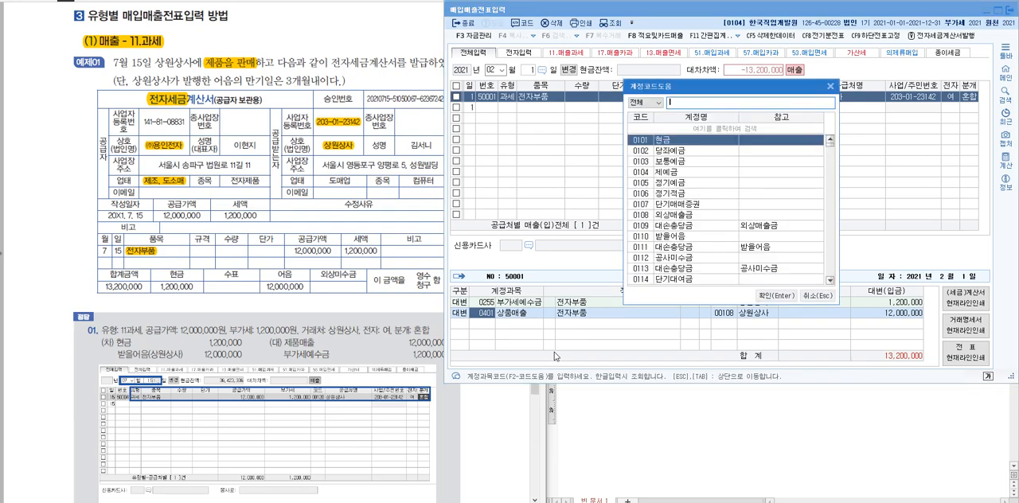
type("제품")
key("Down")
key("Down")
key("Down")
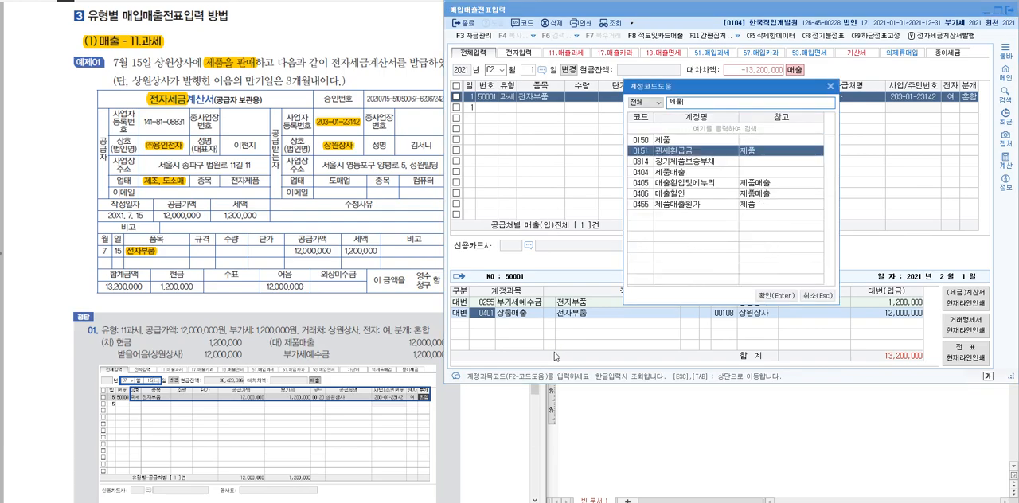
key("Return")
key("Return")
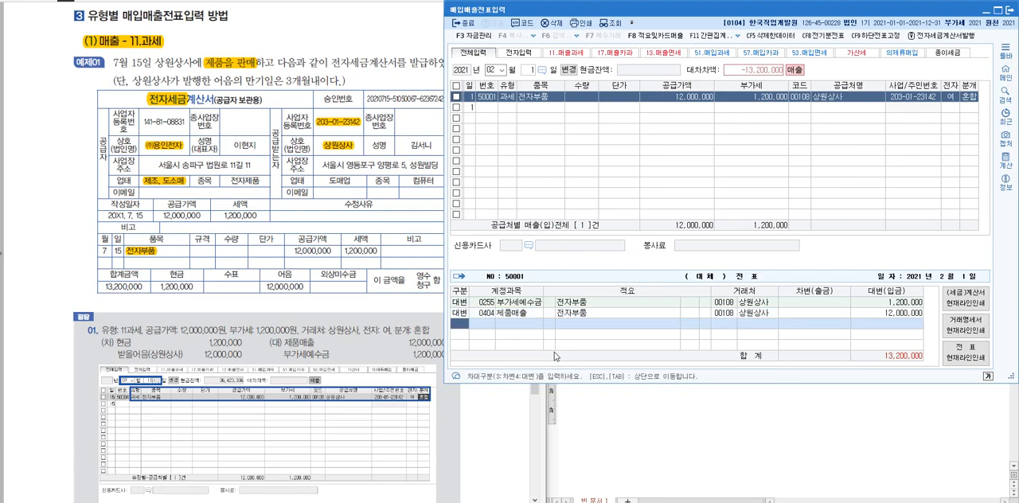
Highlight the 현금 and 어음 amounts in the textbook's invoice, and add a 차변 line for 101 현금 of 1,200,000
key("3")
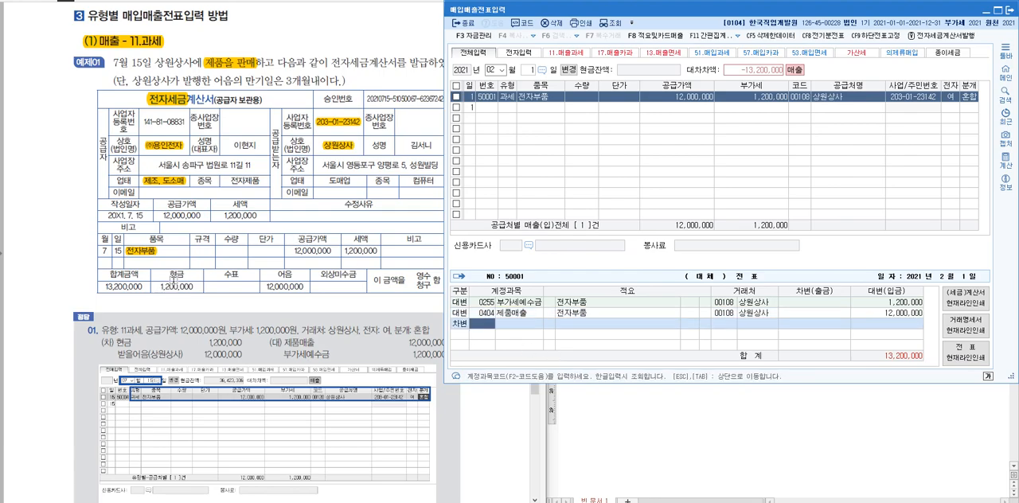
left_click_drag(169, 275, 195, 287)
left_click_drag(275, 274, 312, 286)
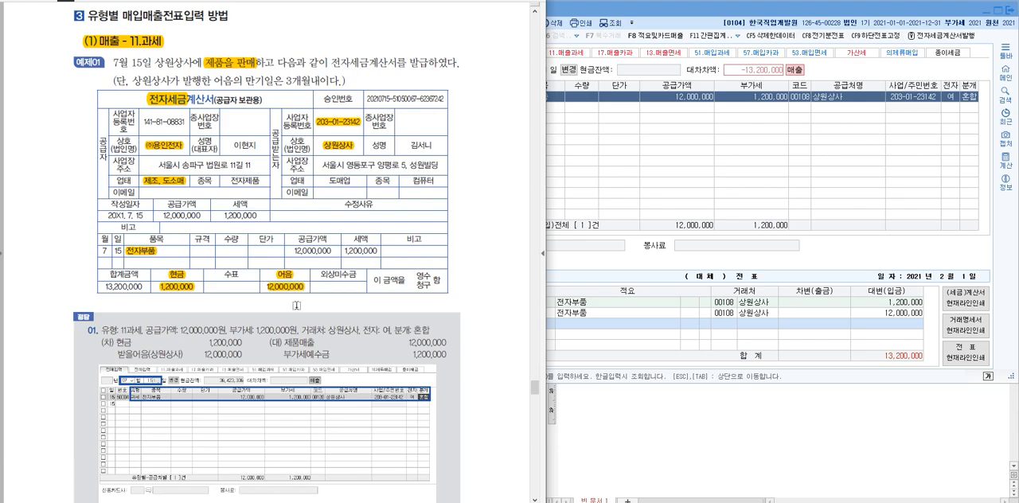
left_click(698, 308)
left_click(488, 325)
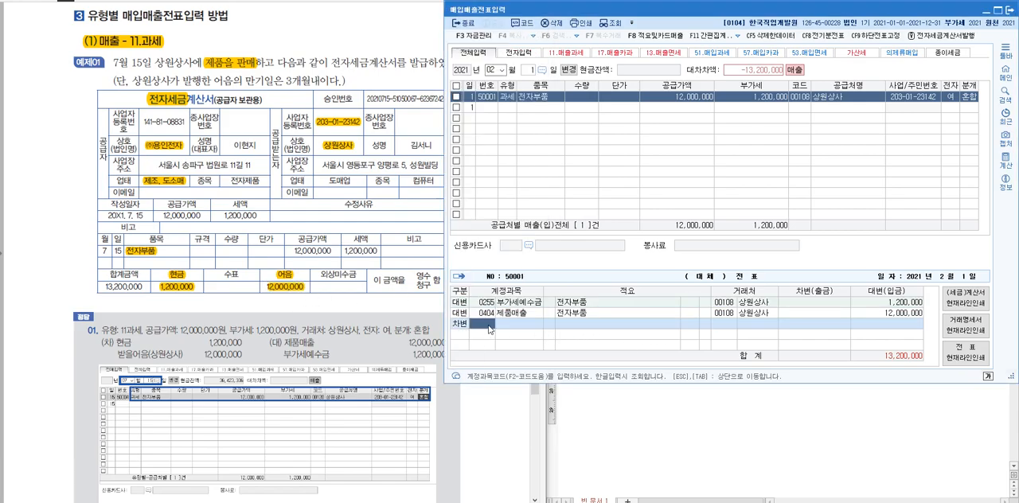
type("101")
key("Return")
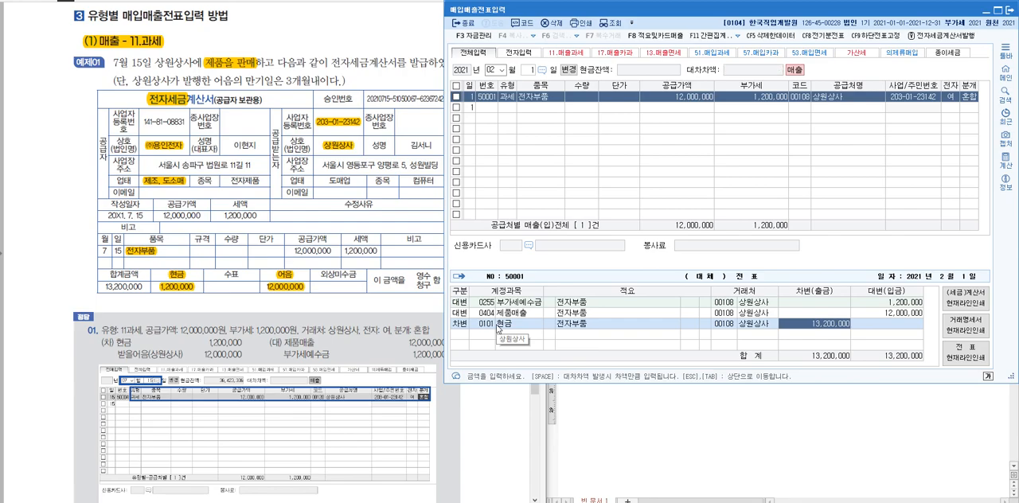
type("1,200,0")
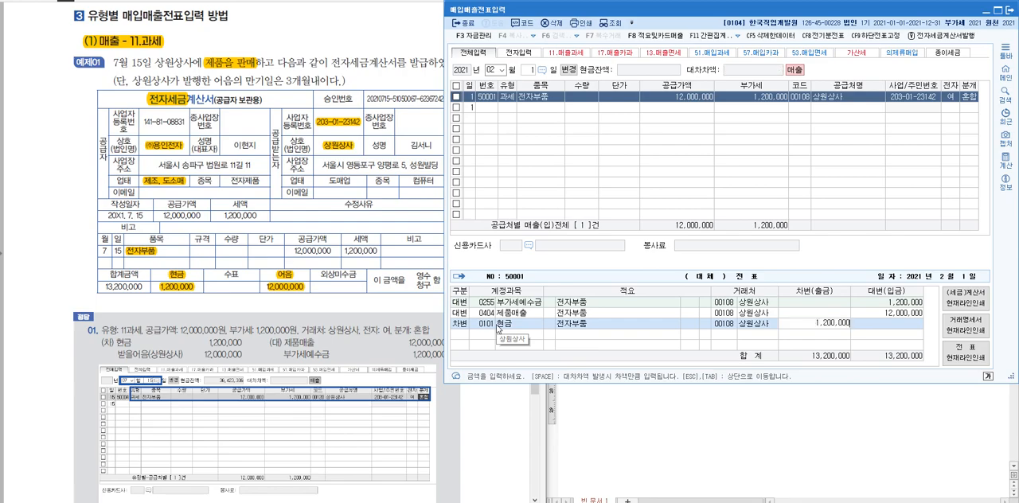
type("00")
key("Return")
Add a 차변 line for 0110 받을어음 of 12,000,000, searching the account codes for 받을
key("3")
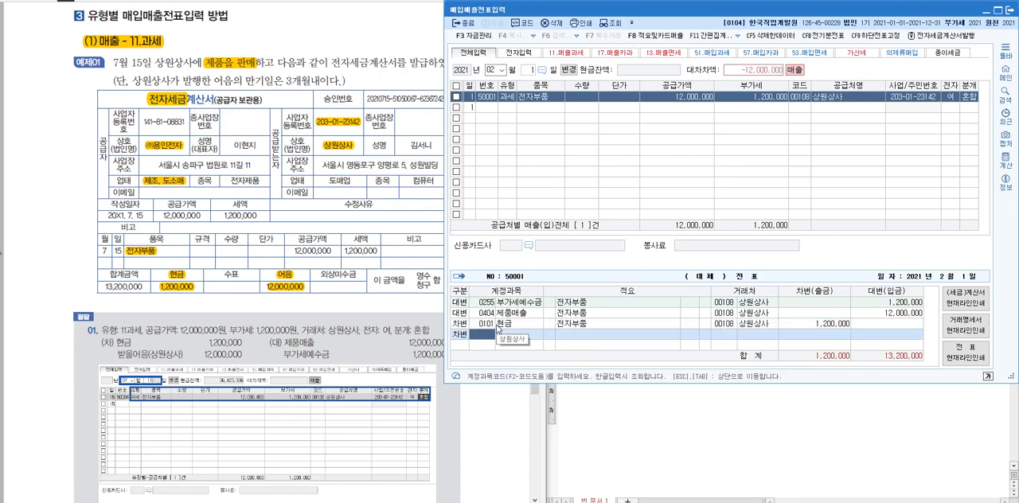
key("F2")
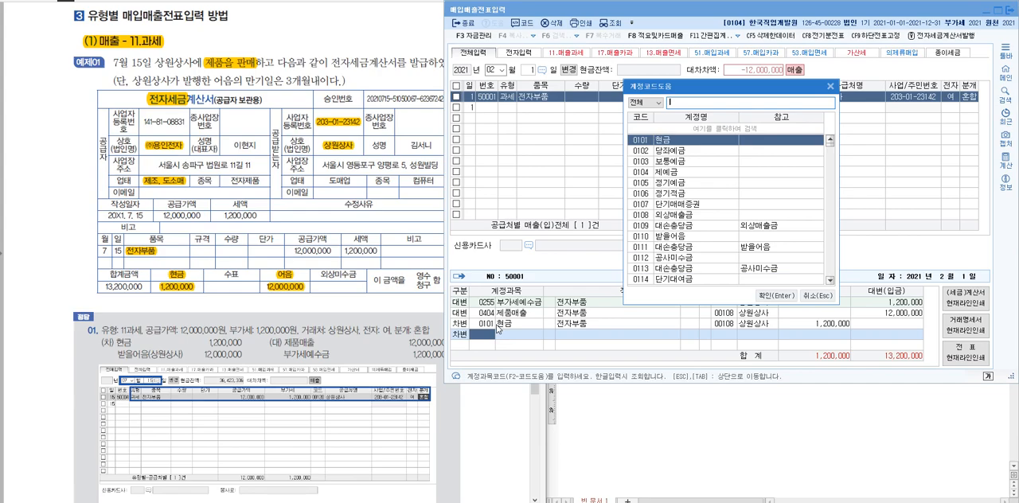
type("받을")
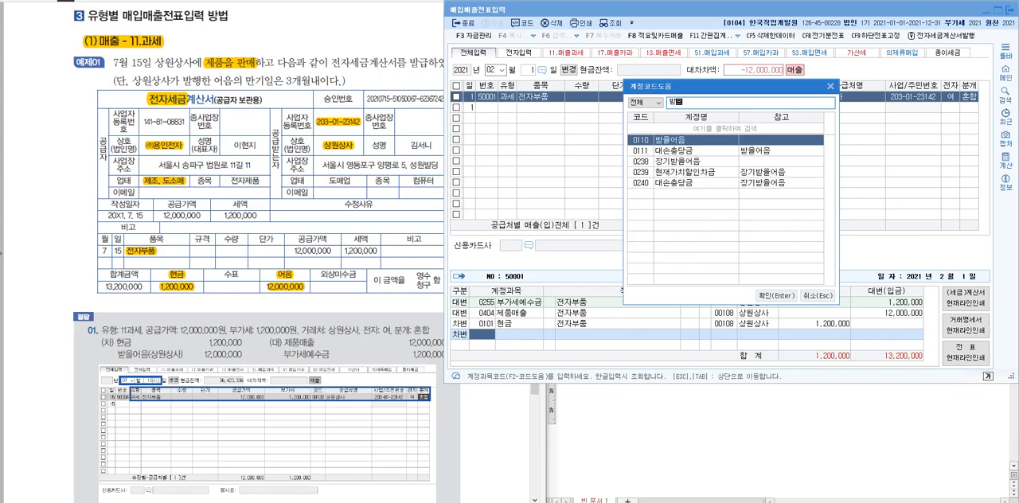
key("Return")
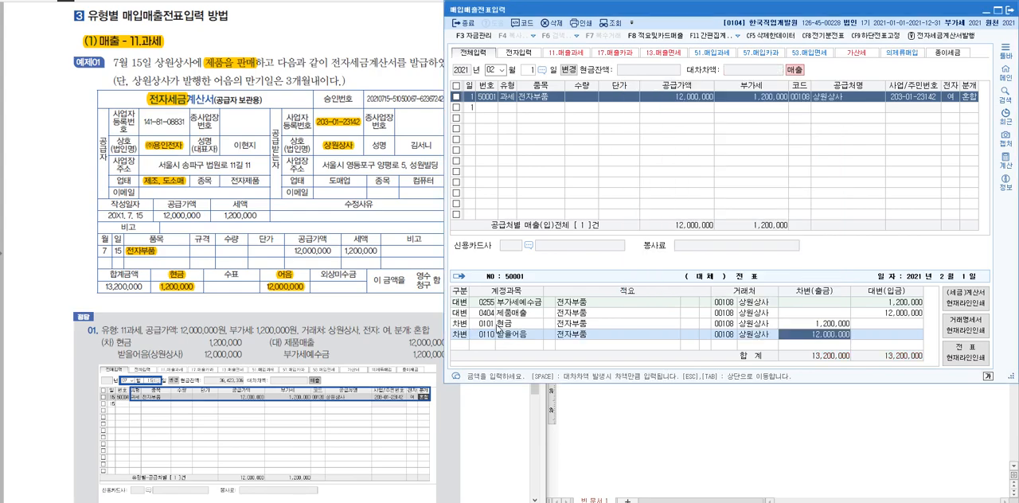
left_click(540, 336)
left_click(511, 338)
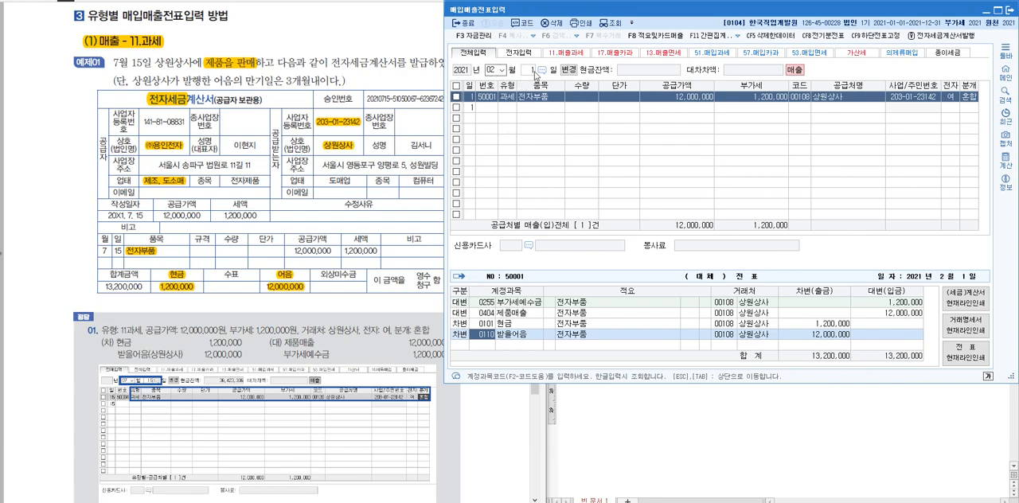
Highlight the 7. 15 date in the textbook's invoice and go on to the (2) 매출 - 12.영세 example
left_click(138, 216)
left_click(647, 150)
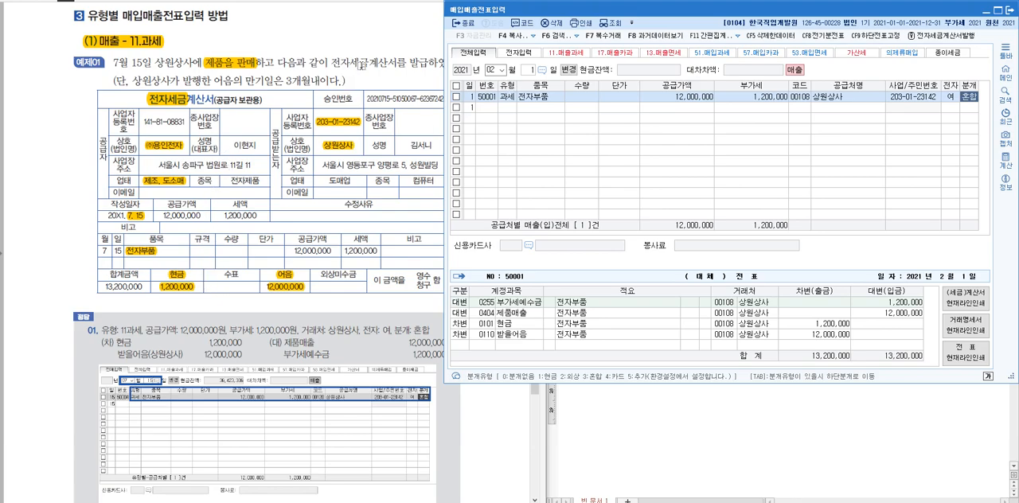
left_click(384, 34)
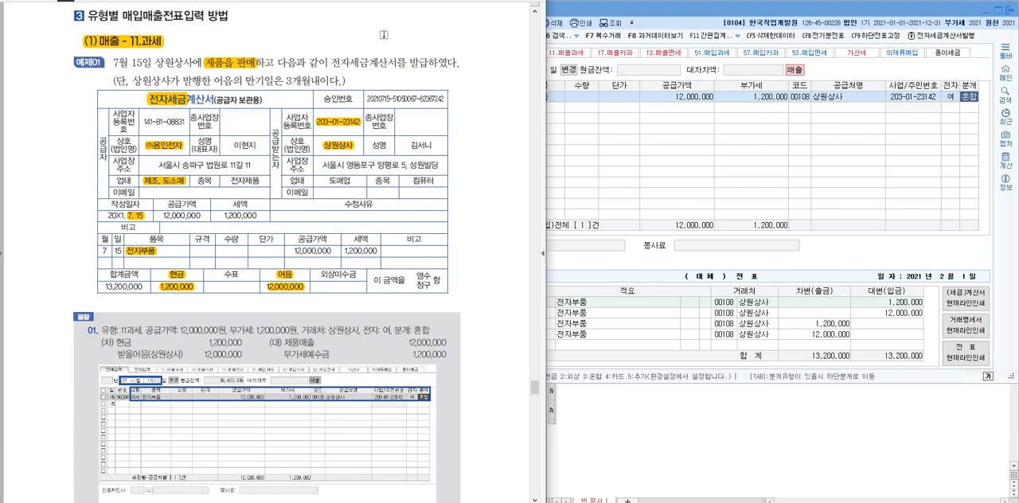
scroll(310, 166, "down", 2)
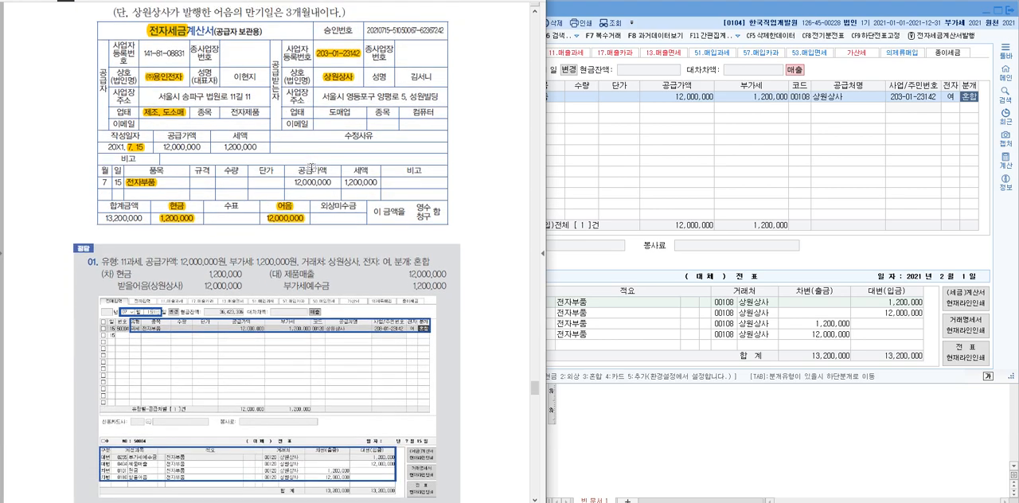
scroll(309, 167, "down", 10)
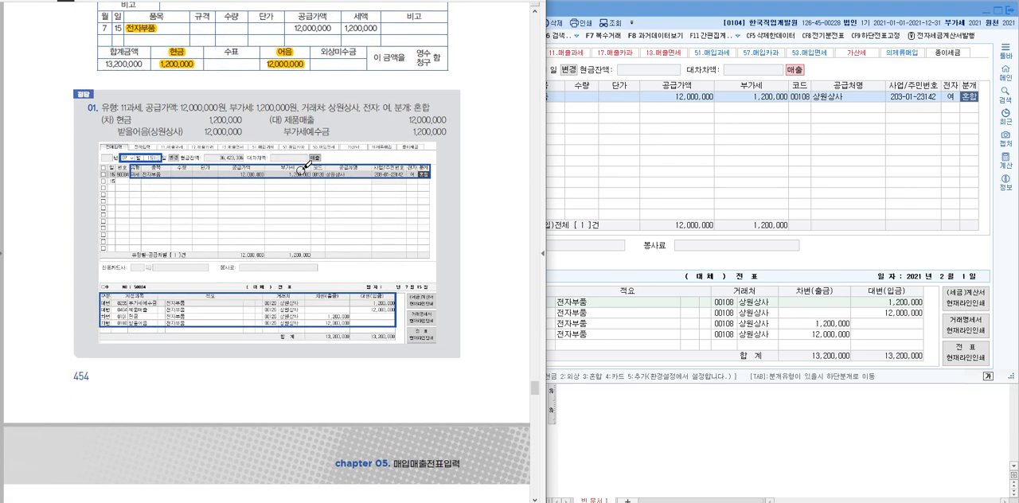
scroll(305, 178, "down", 5)
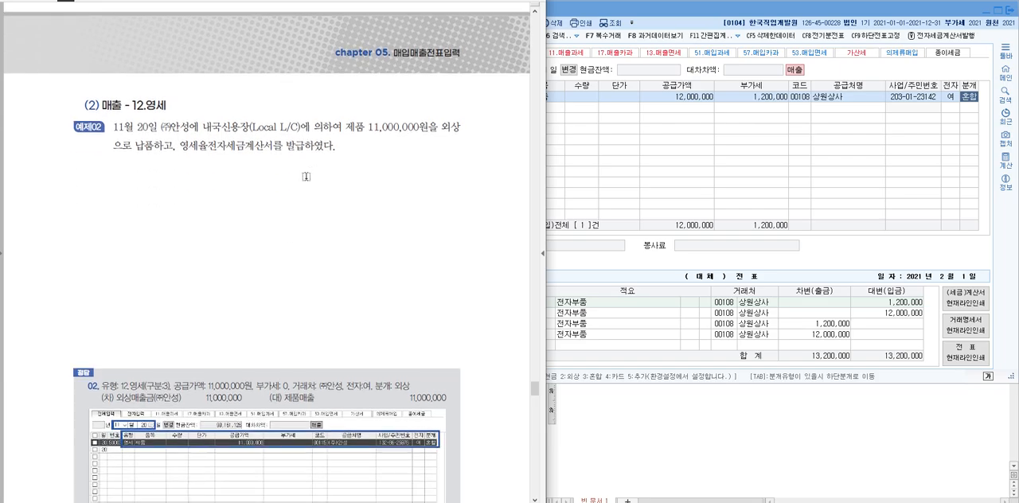
left_click(679, 128)
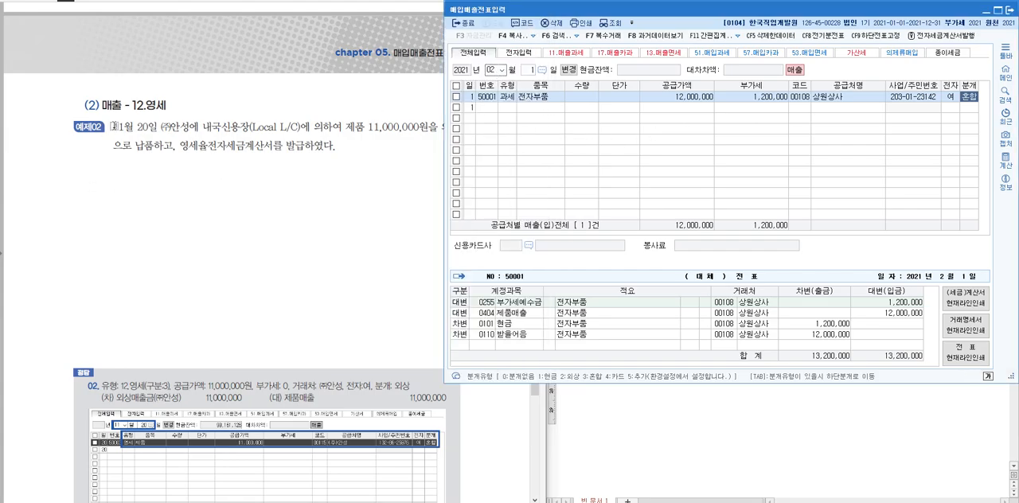
Highlight 11월 20일 in 예제02 and set the voucher entry date to month 11, day 20
left_click_drag(112, 128, 156, 127)
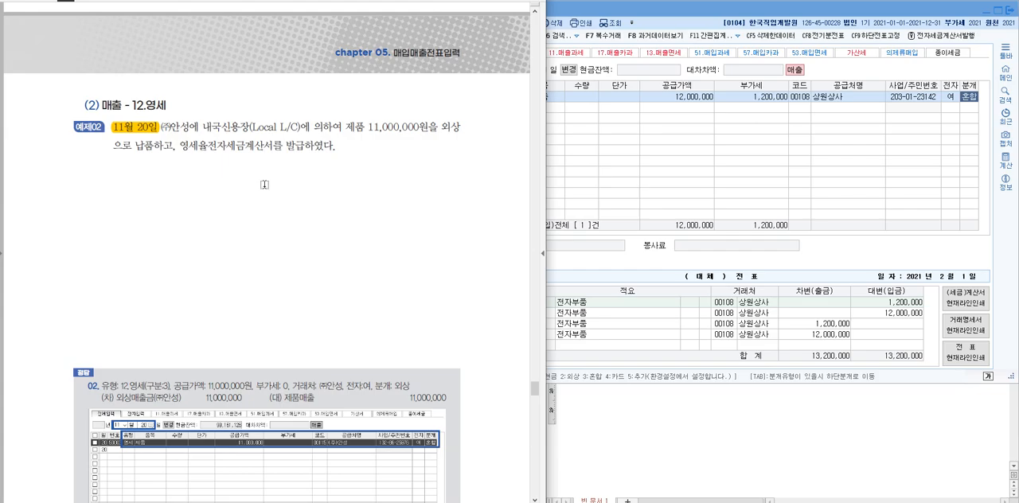
left_click(628, 186)
left_click(495, 71)
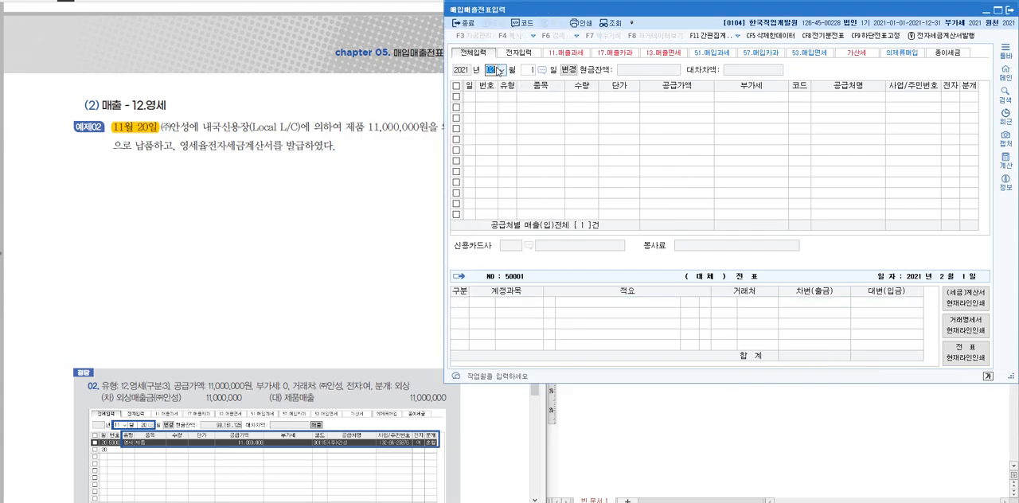
type("11")
key("Return")
type("20")
key("Return")
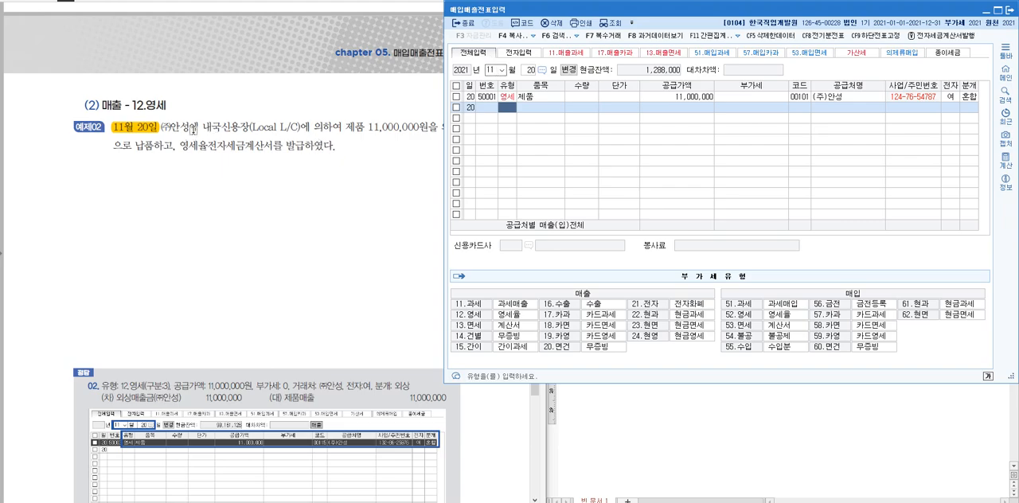
Highlight 내국신용장(Local L/C), 12.영세, 영세율전자세금계산서를, 제품 11,000,000원을 and 외상 in the textbook example
left_click_drag(202, 127, 303, 129)
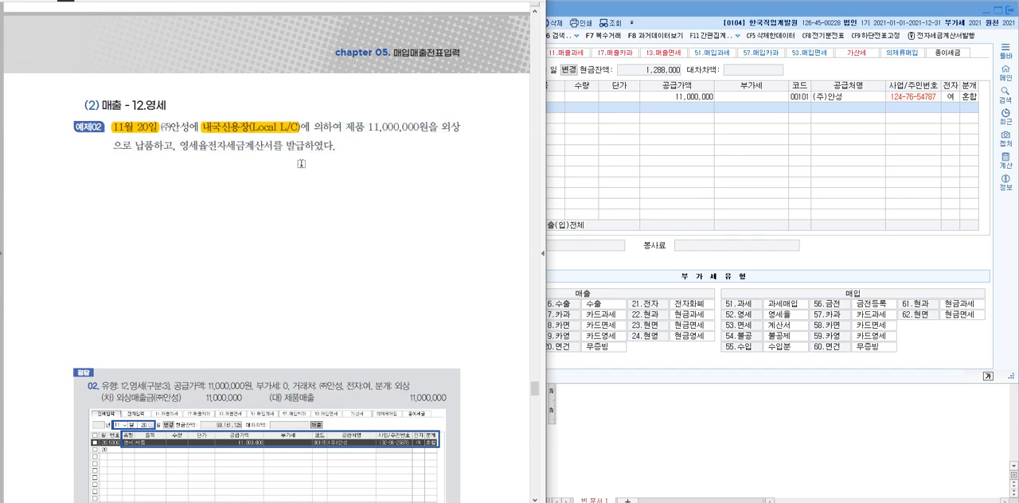
left_click_drag(169, 104, 129, 105)
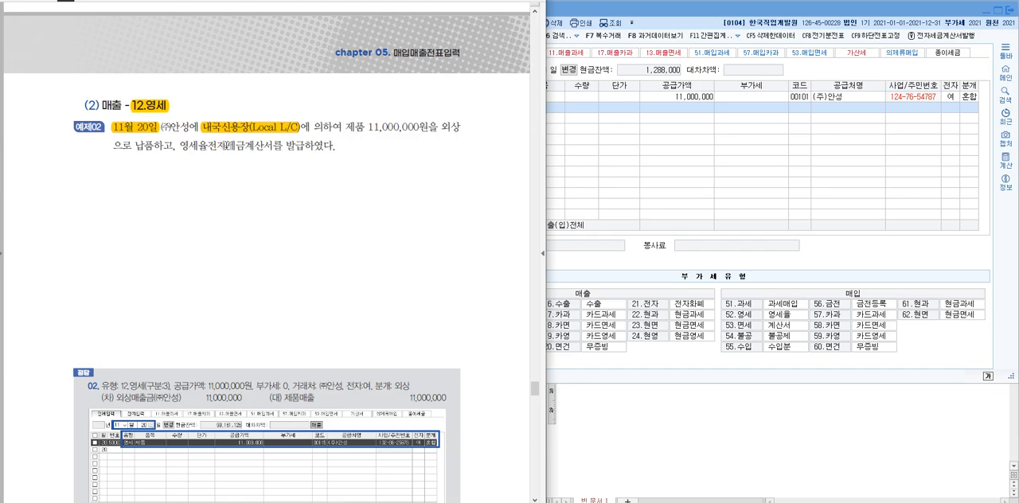
left_click_drag(175, 146, 284, 147)
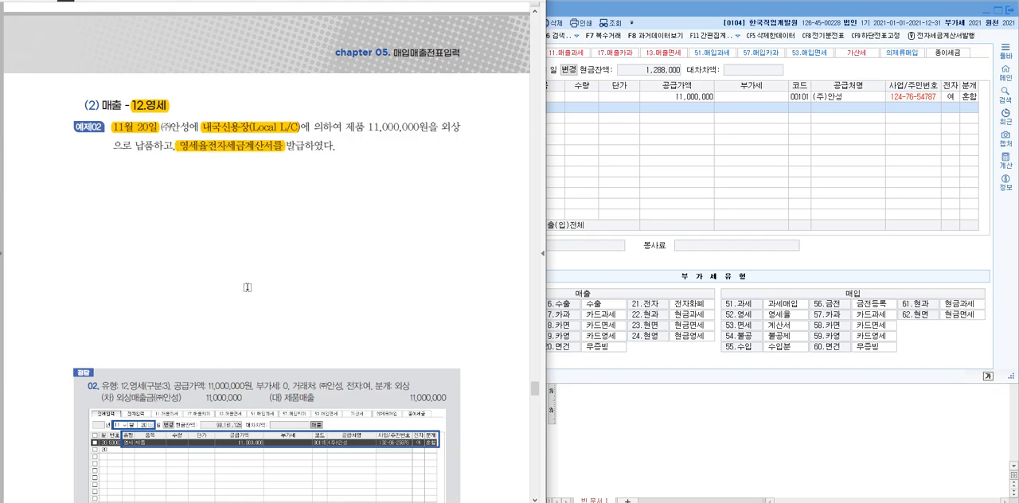
left_click_drag(346, 129, 413, 133)
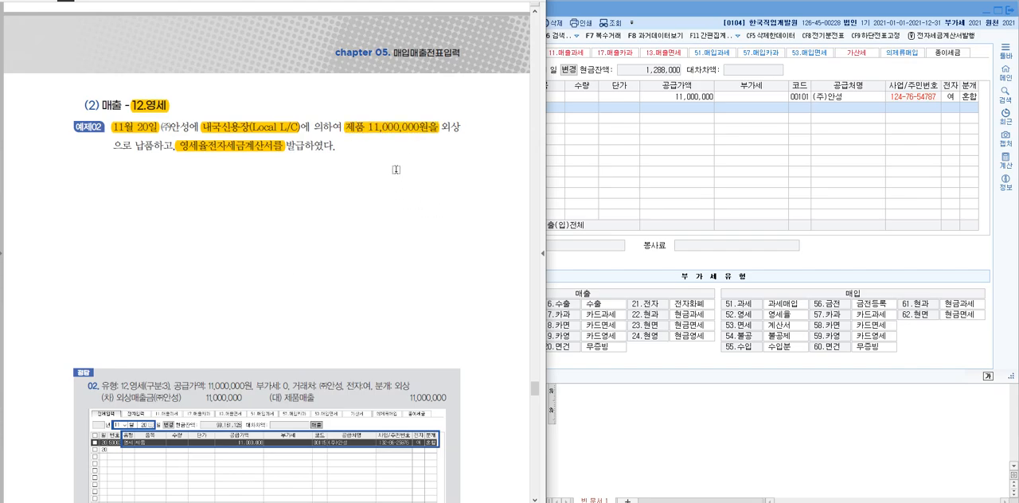
left_click_drag(443, 129, 466, 130)
left_click(708, 149)
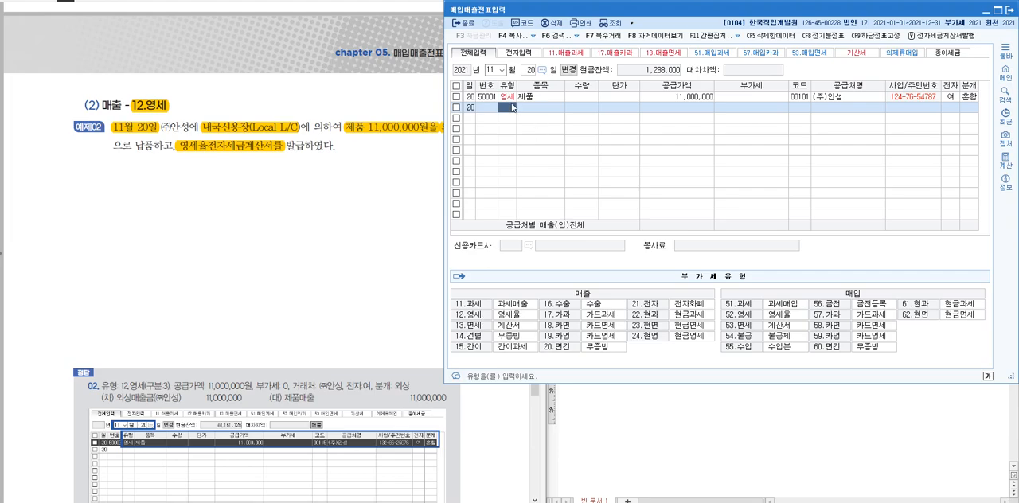
Enter a new voucher line of type 12.영세 for 제품 with a 공급가액 of 11,000,000
type("12")
key("Return")
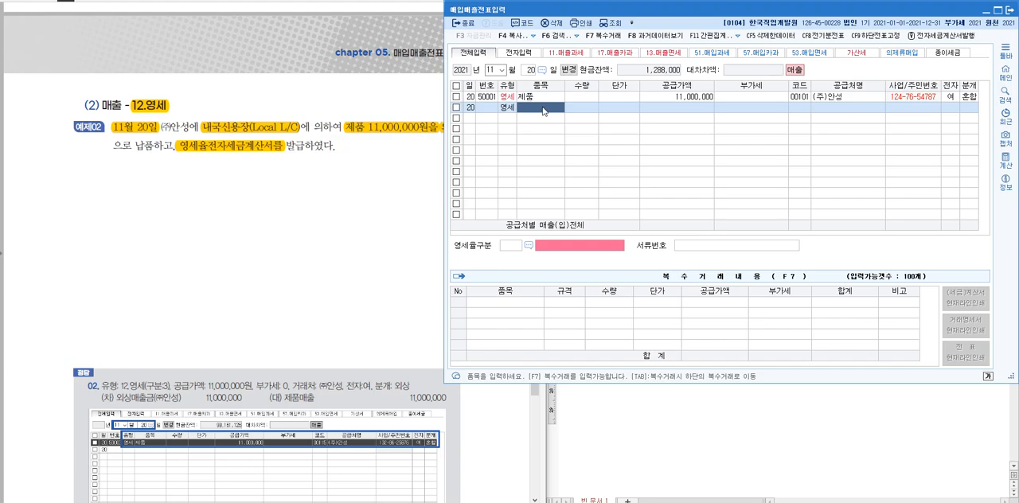
type("제품")
key("Return")
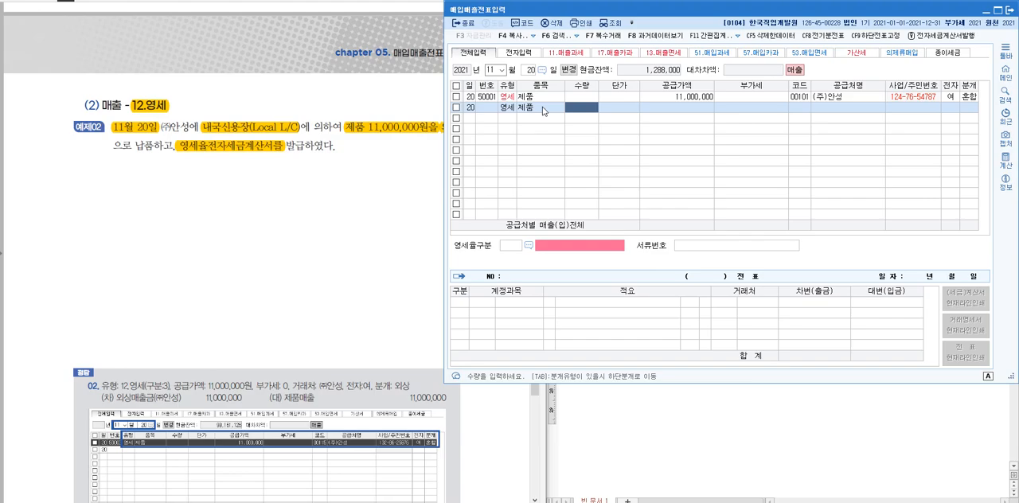
key("Return")
key("Return")
type("11,000,000")
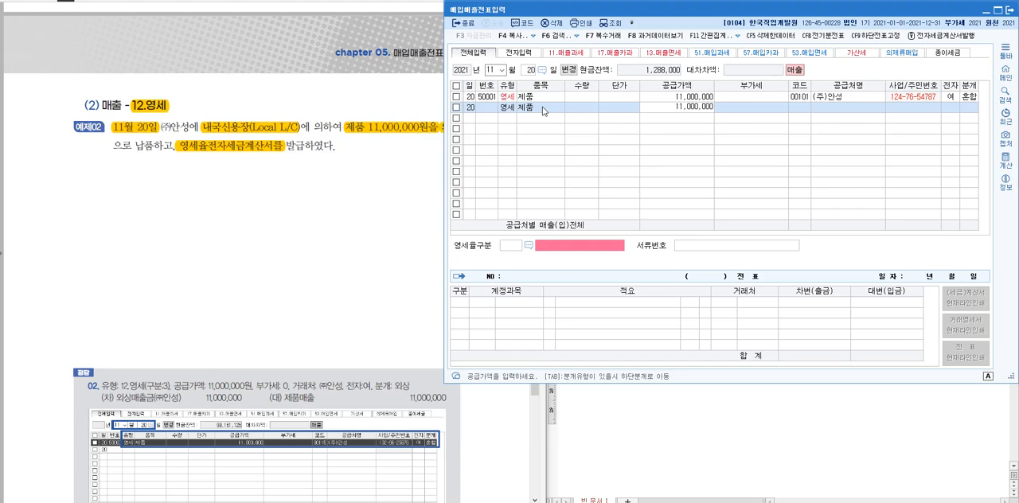
key("Return")
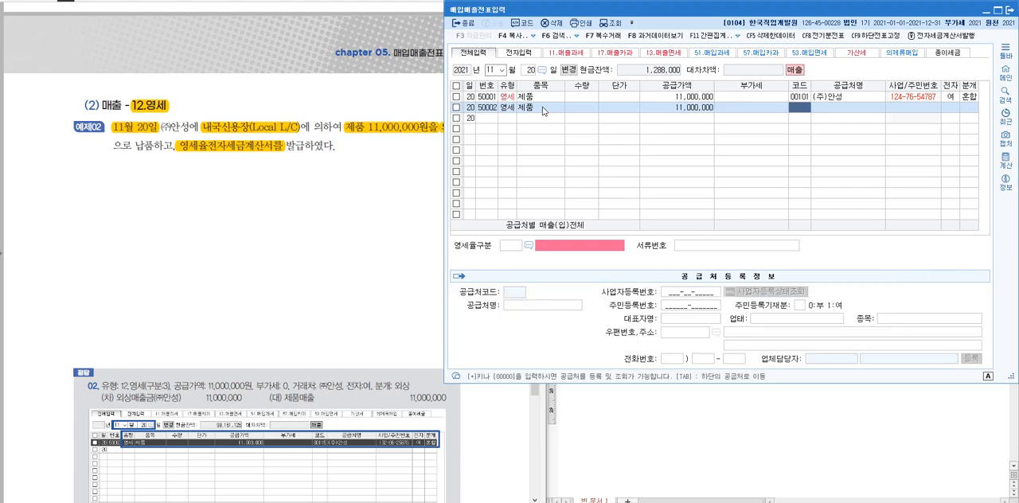
Assign 00101 (주)안성 as the 공급처 from the 거래처 list and set 전자 to 여
key("F2")
key("Down")
key("Down")
key("Down")
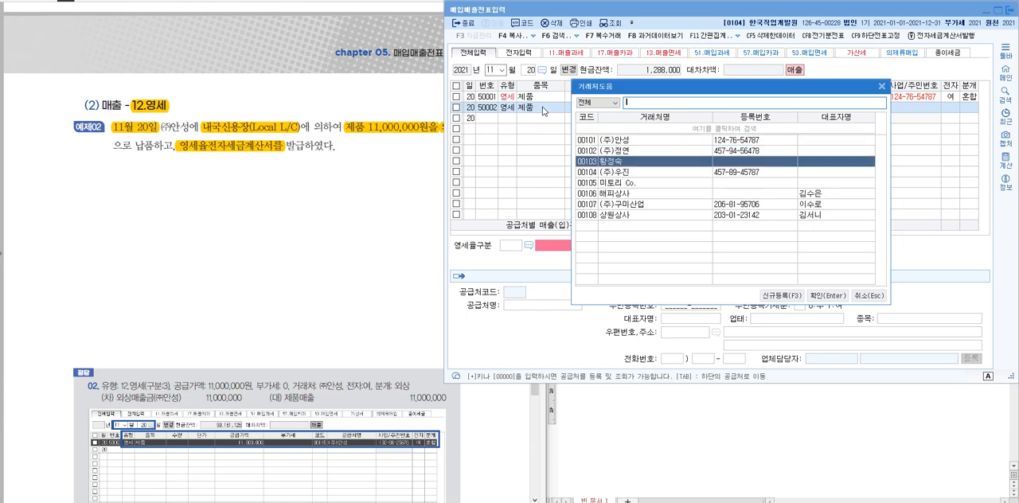
key("Up")
key("Up")
key("Up")
key("Return")
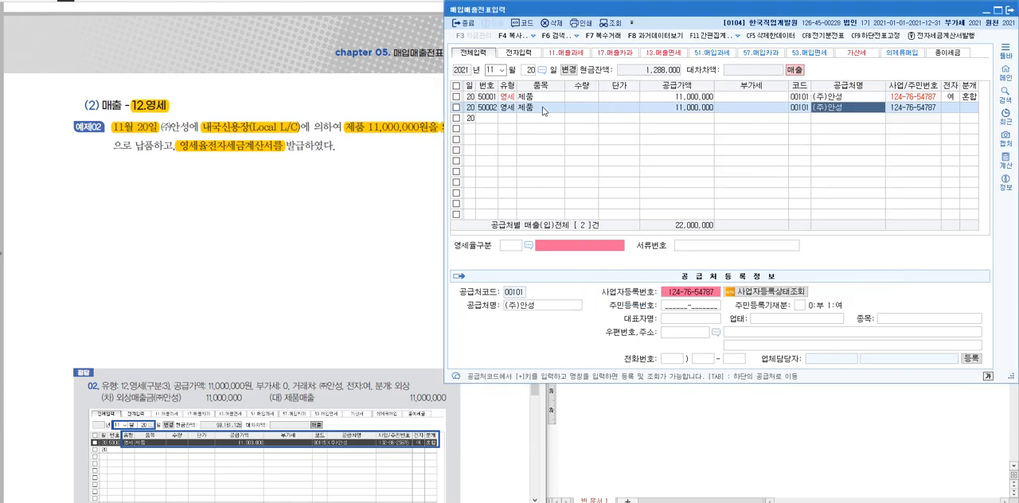
key("Return")
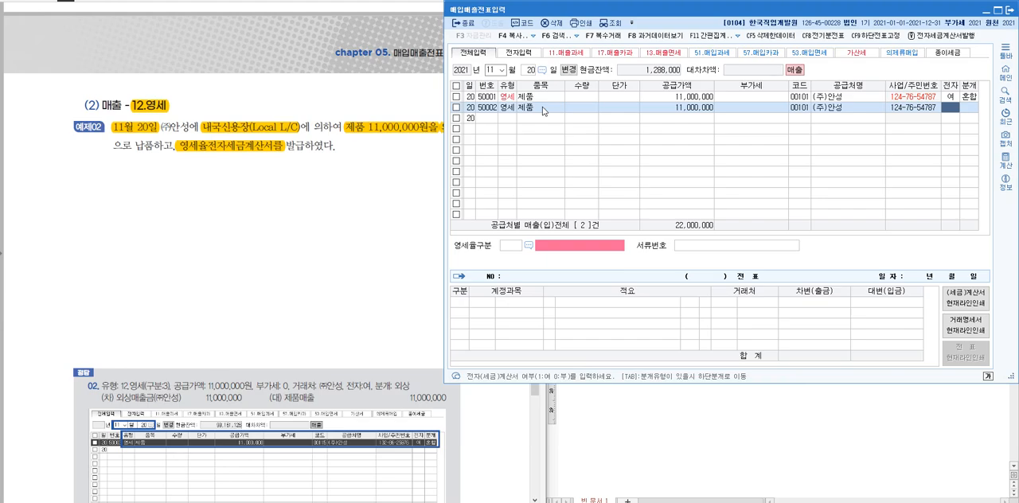
type("1")
key("Return")
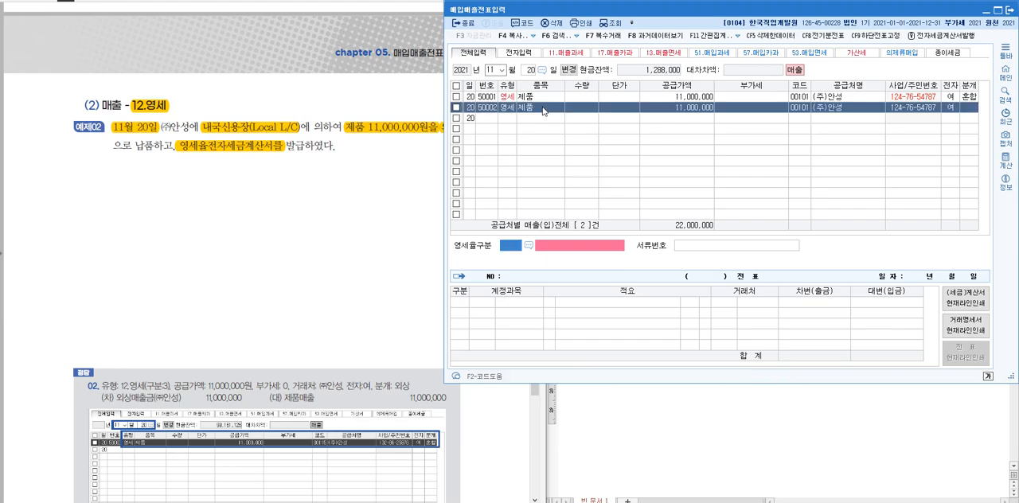
Set the 영세율구분 to code 3, 내국신용장 · 구매확인서에 의하여 공급하는 재화
left_click(528, 246)
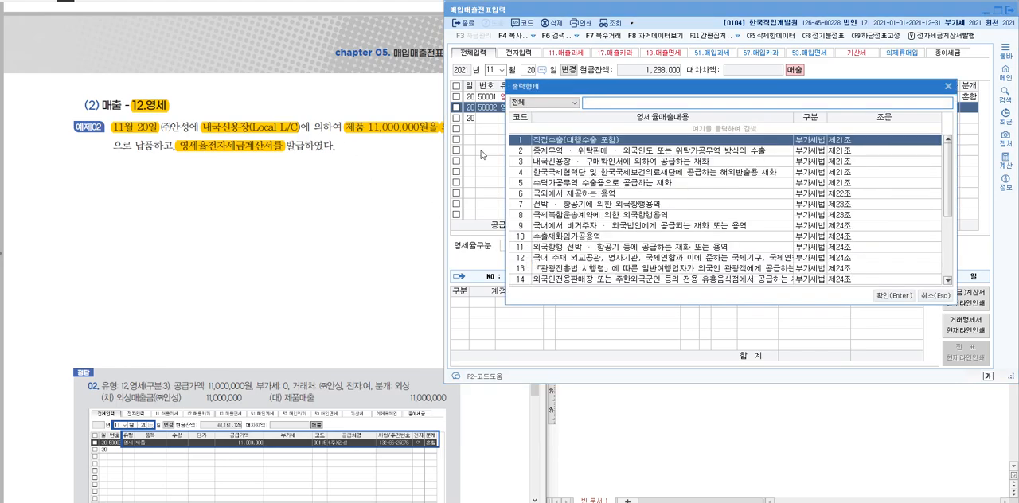
left_click(575, 162)
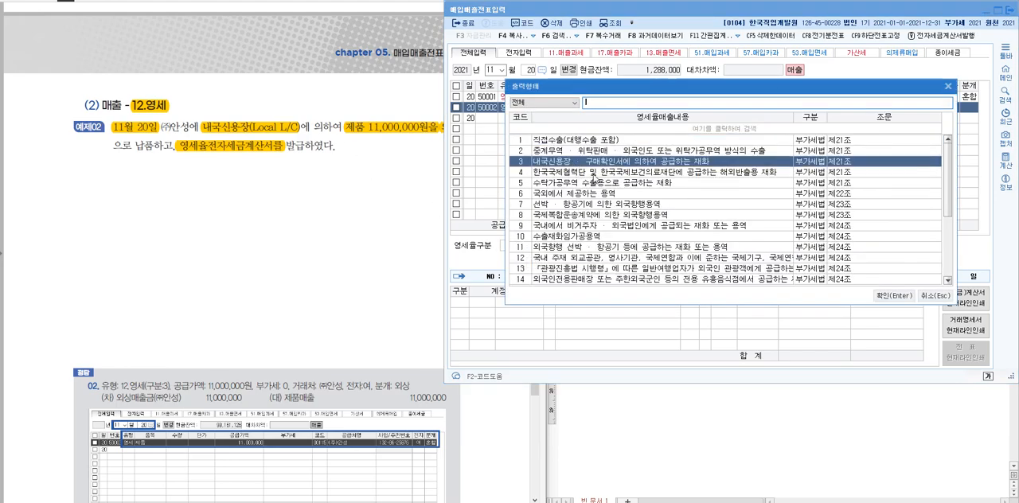
left_click(890, 296)
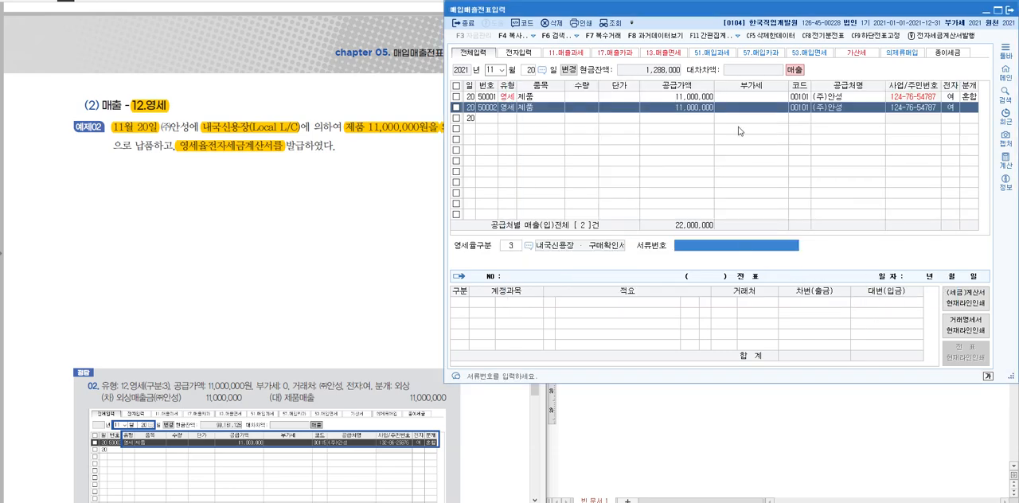
Set the 분개 type of the new 영세 voucher line to 혼합
left_click(678, 96)
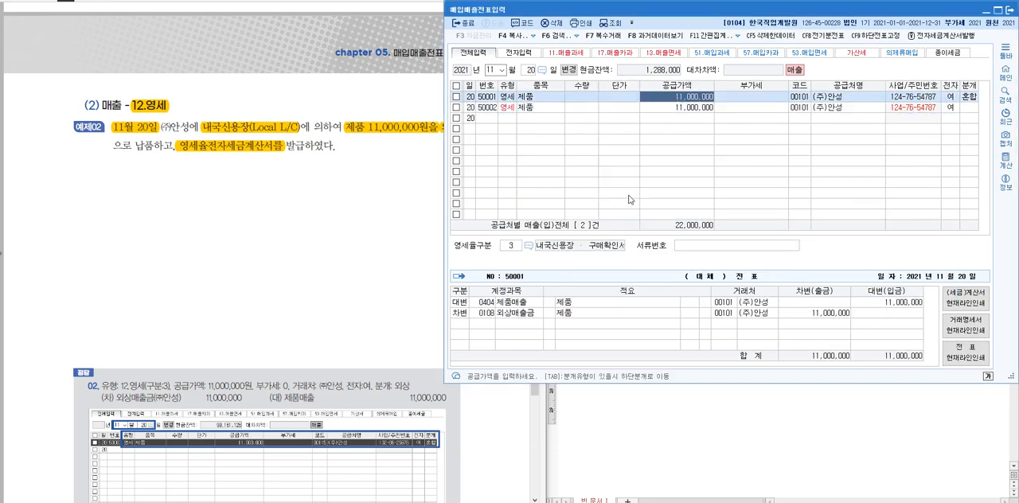
left_click(693, 108)
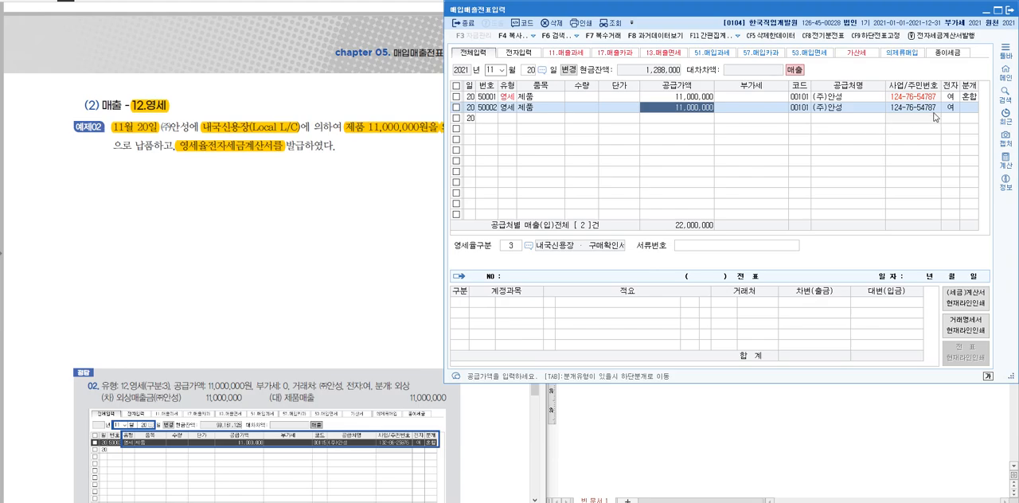
left_click(967, 109)
key("Return")
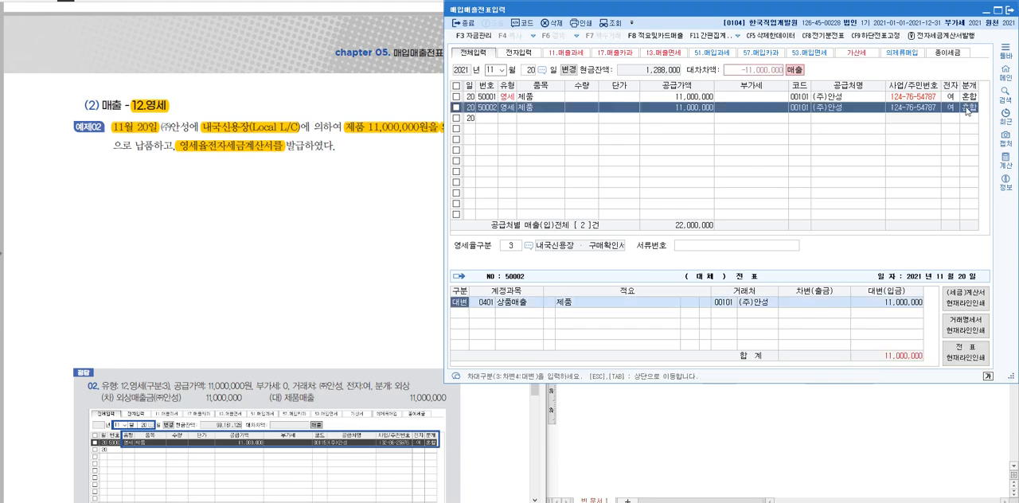
Change the 영세 voucher's 상품매출 credit line to account 0404 제품매출, searching the account codes for 제품
left_click(485, 302)
type("제품")
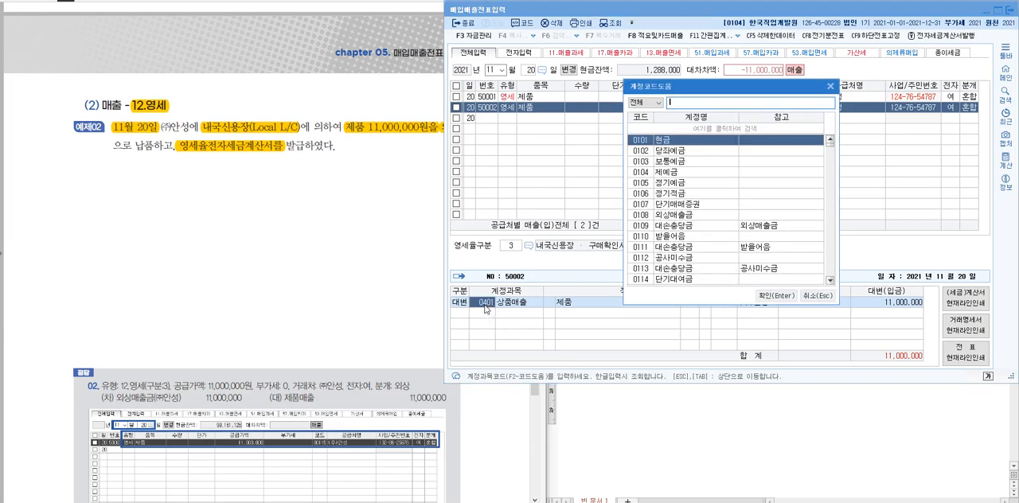
key("Down")
key("Down")
key("Down")
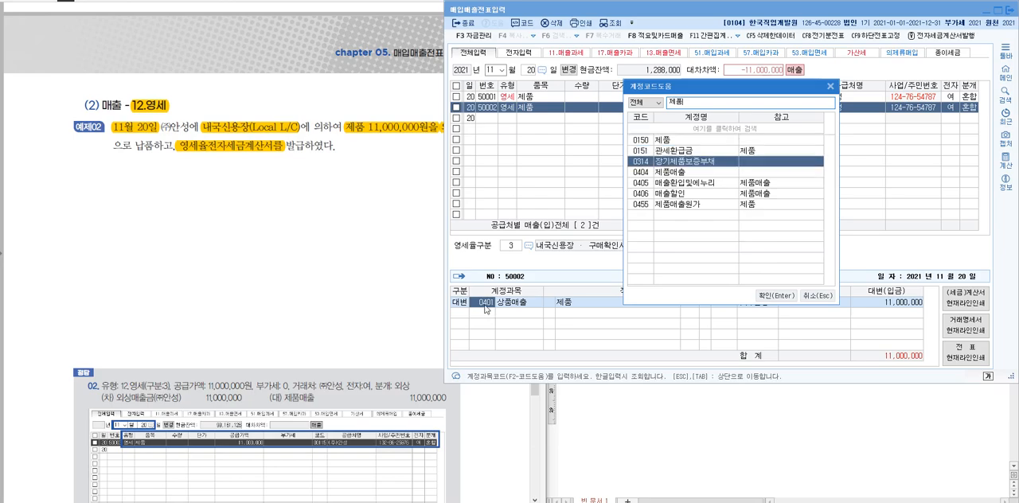
key("Return")
key("Return")
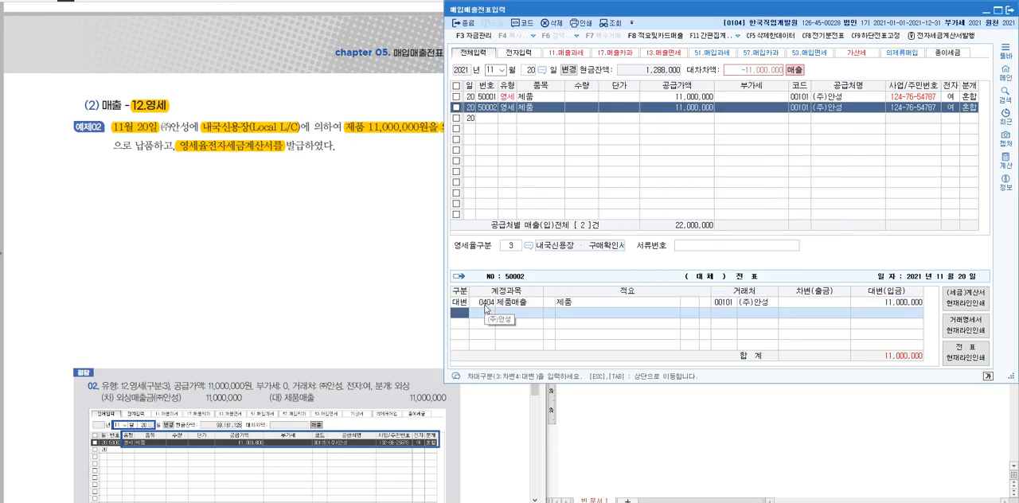
Add a 차변 line for 108 외상매출금 of 11,000,000 with (주)안성 as the 거래처
type("3")
left_click(433, 149)
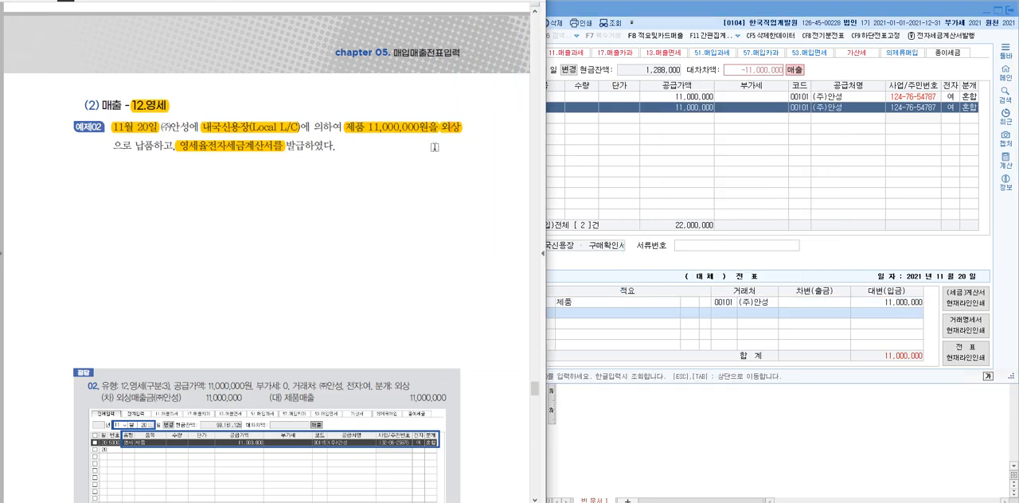
left_click(741, 313)
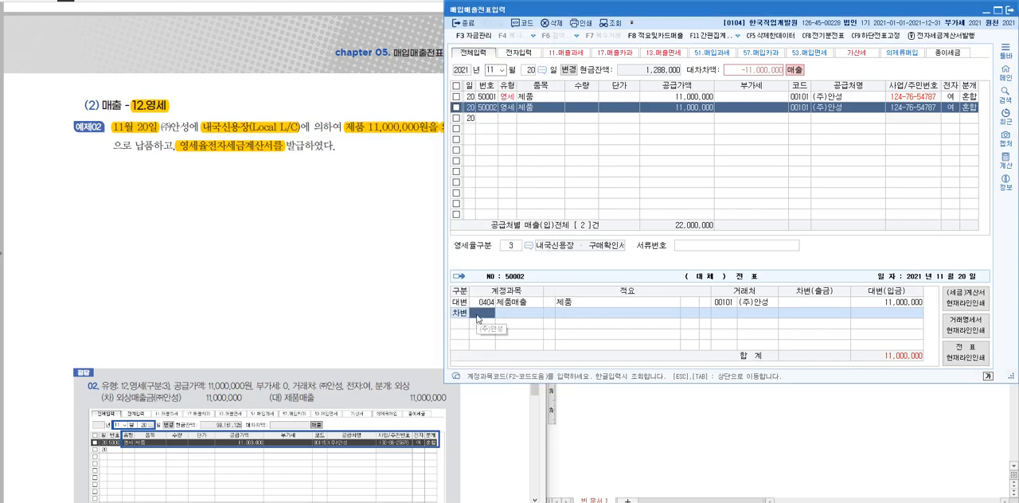
type("108")
key("Return")
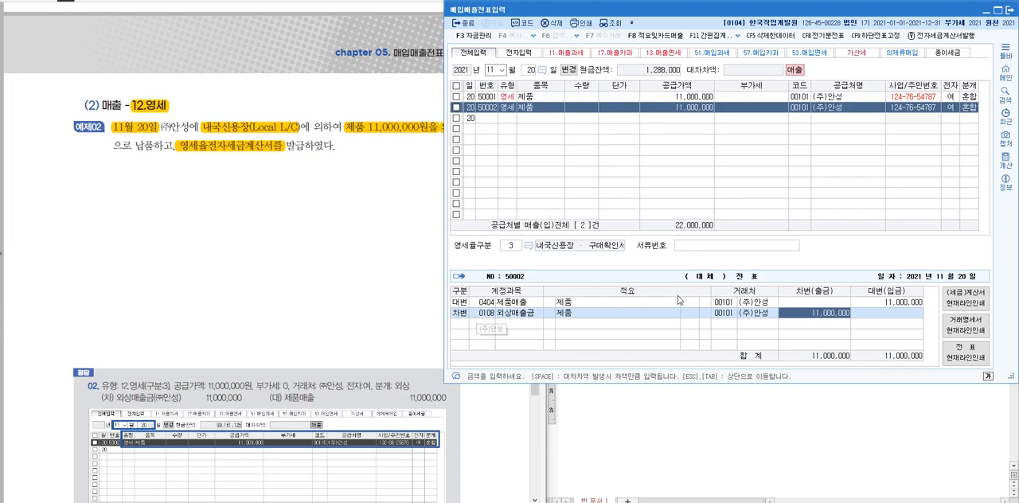
left_click(748, 314)
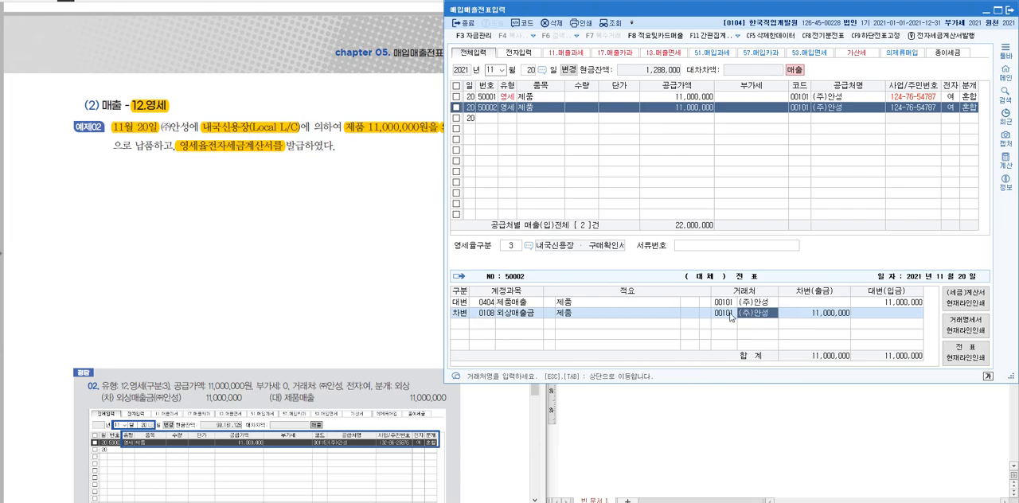